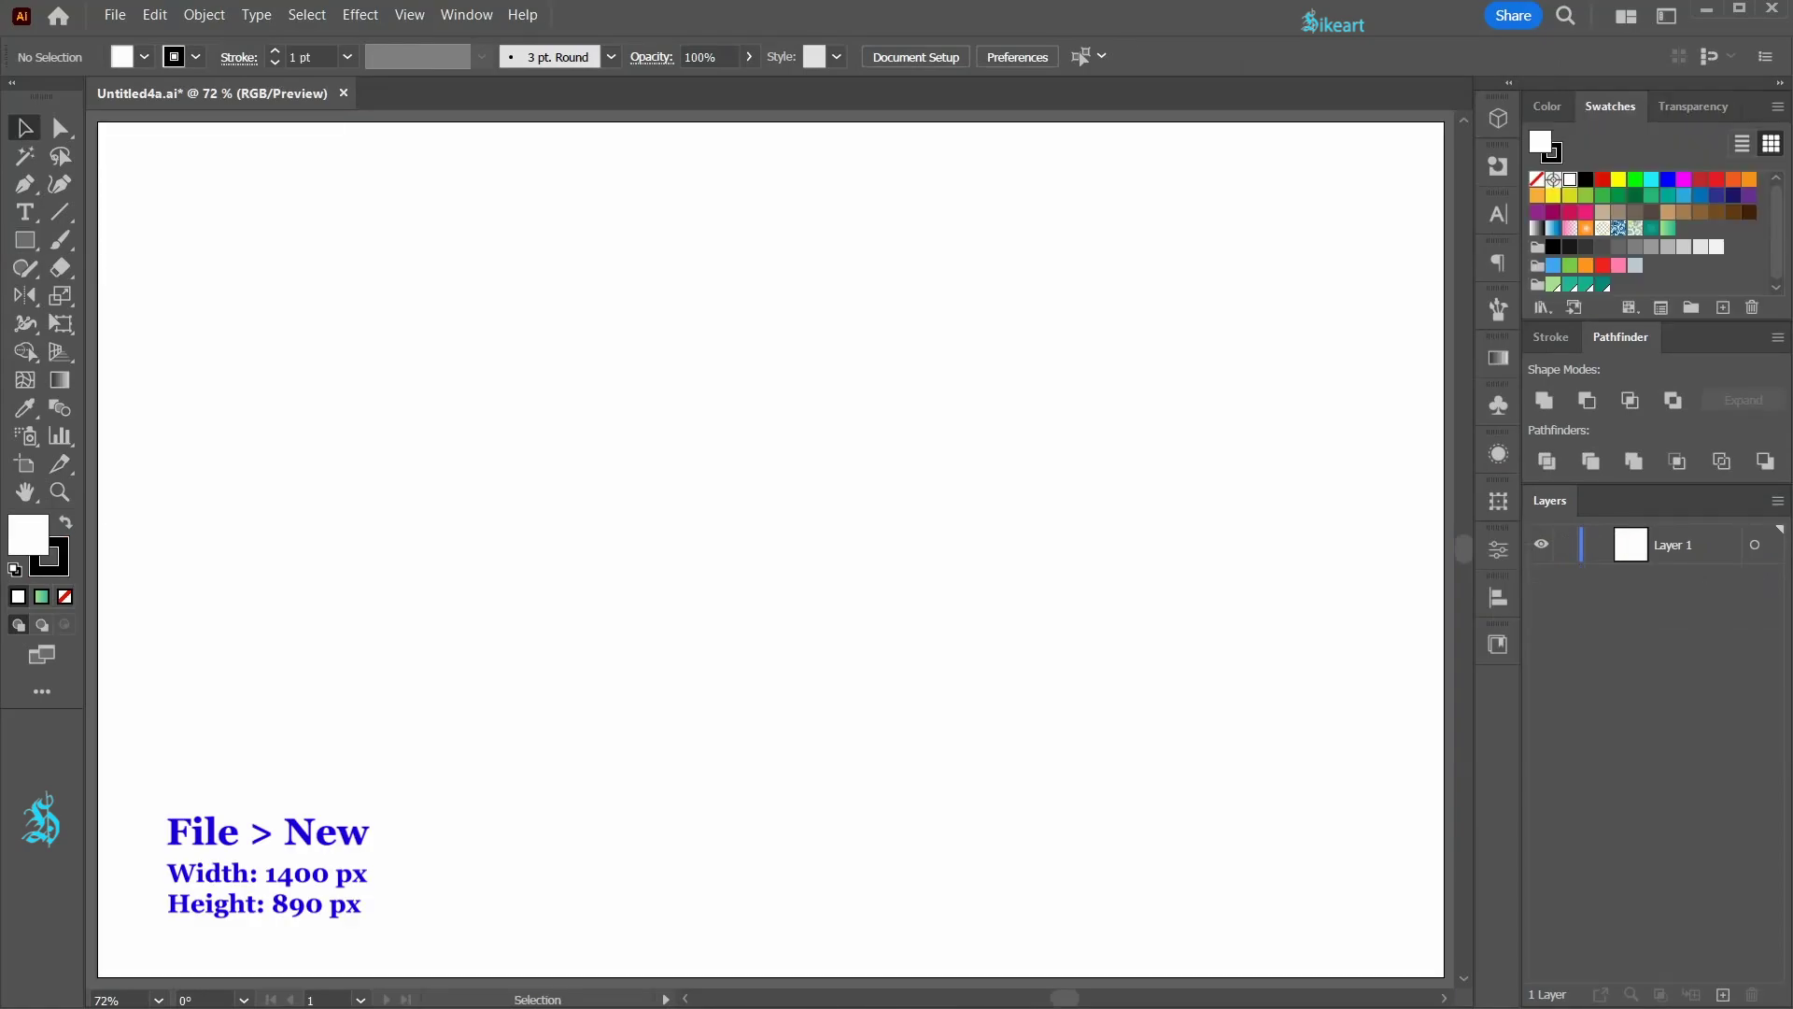
Step: Remove the stroke and make the fill a radial teal gradient from #16af93 to #08887b
click(48, 570)
click(65, 599)
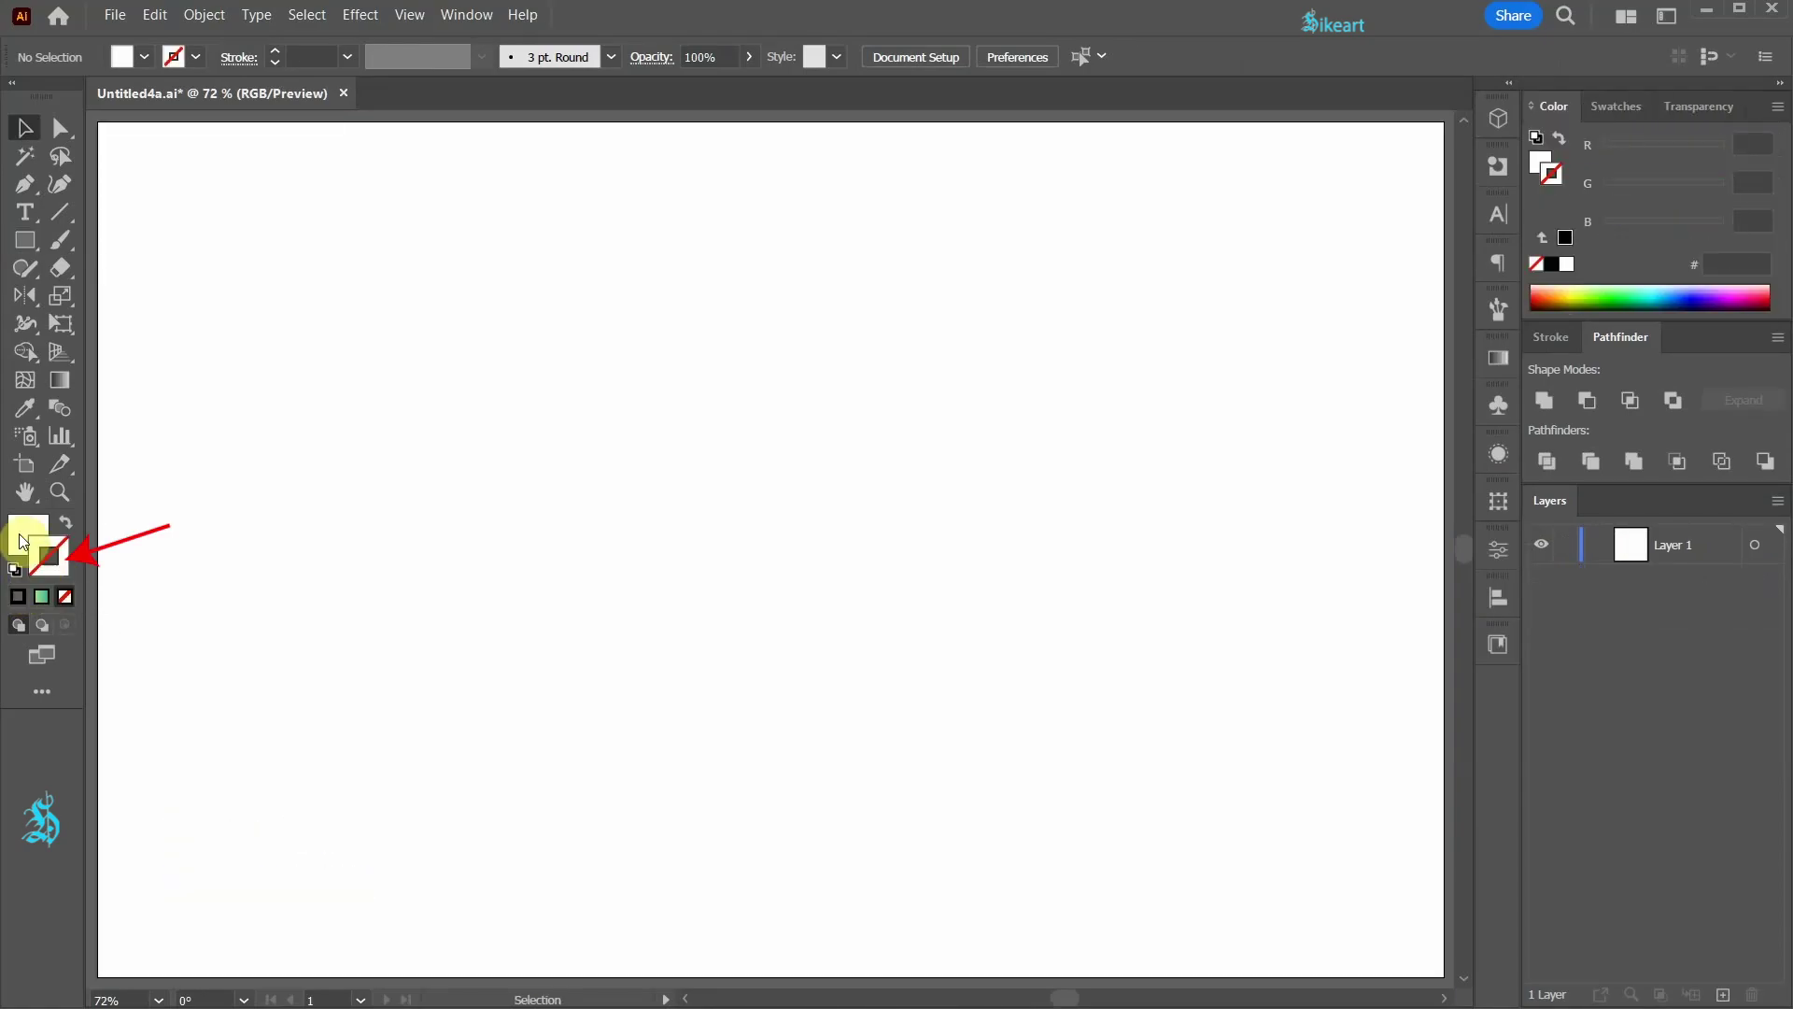
click(28, 534)
click(1625, 105)
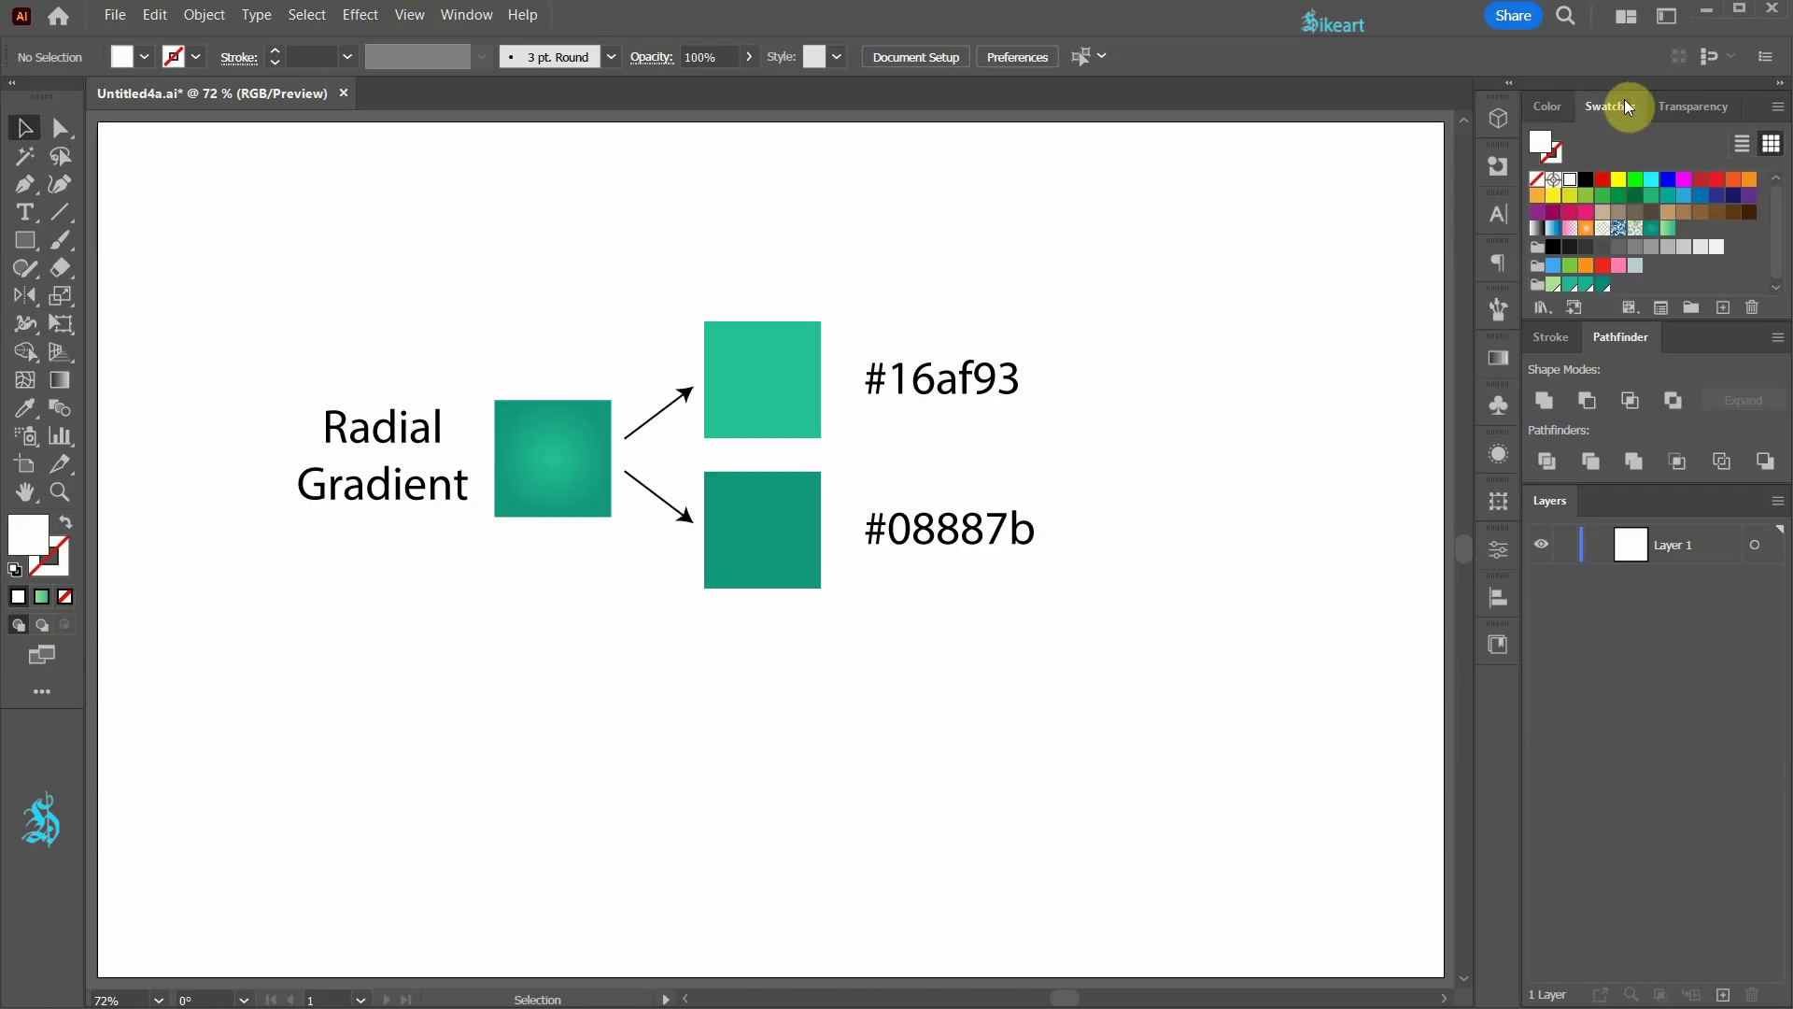
click(1652, 230)
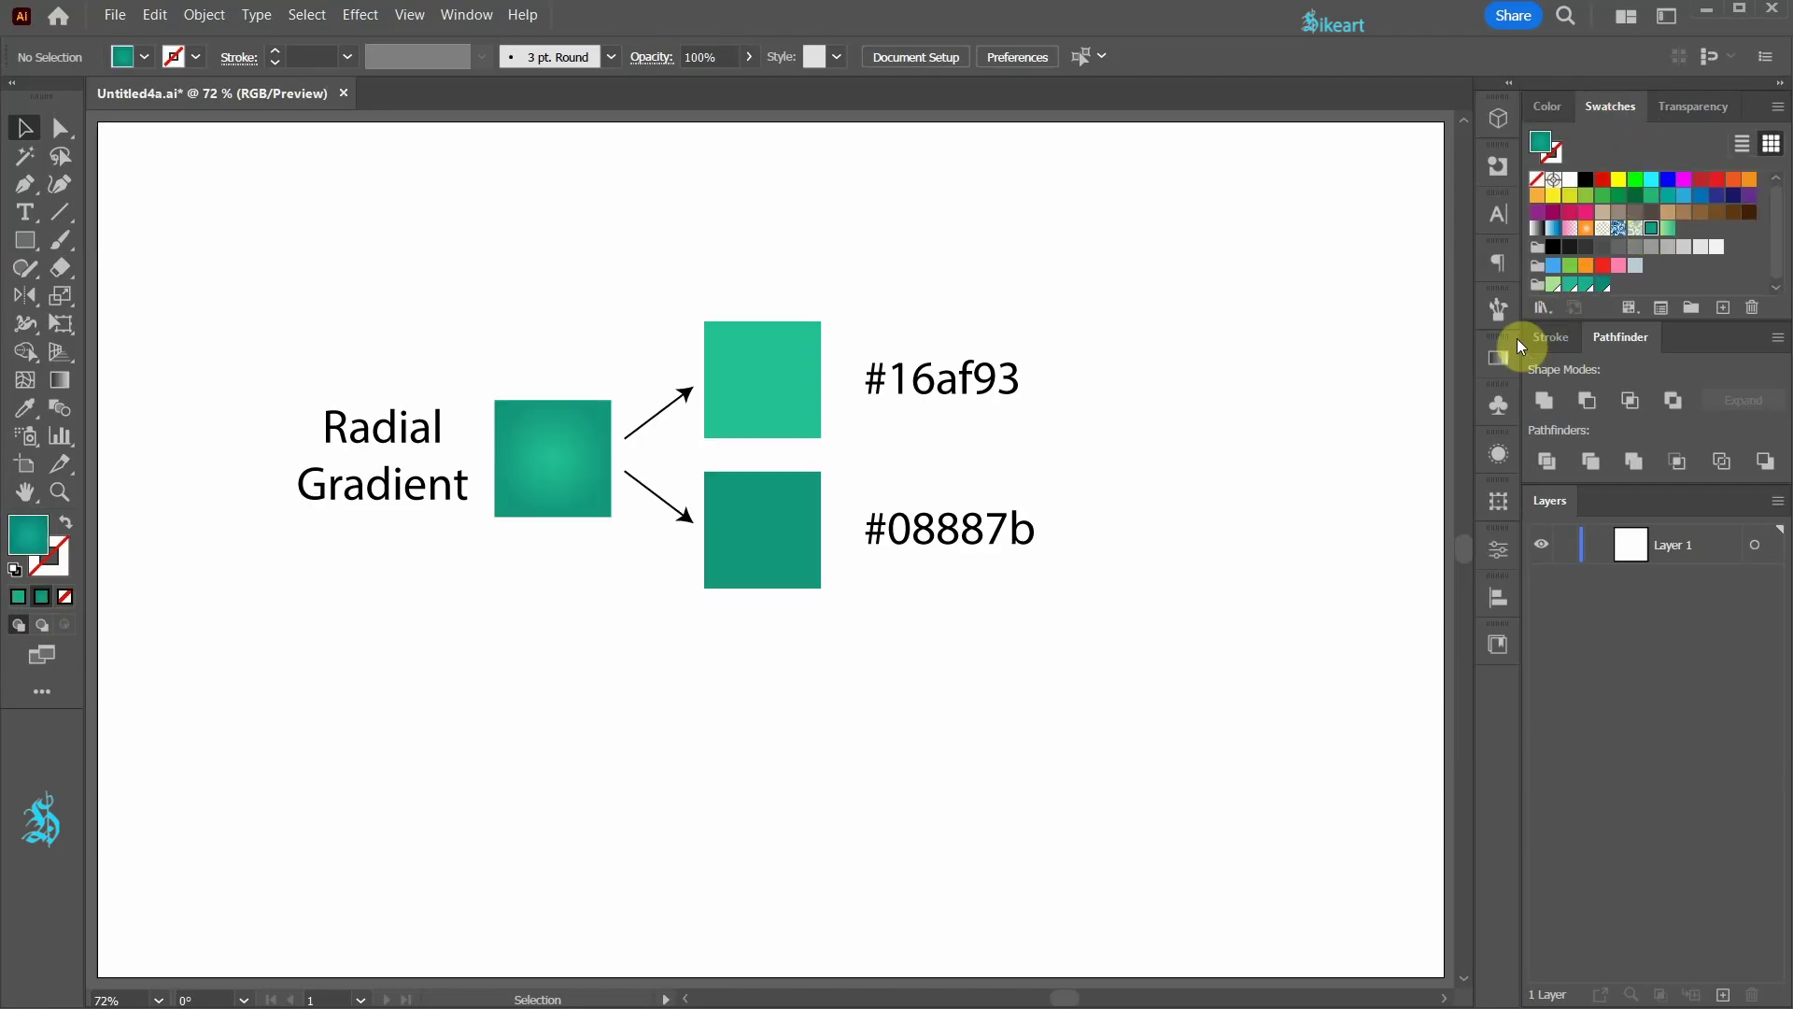
click(1499, 357)
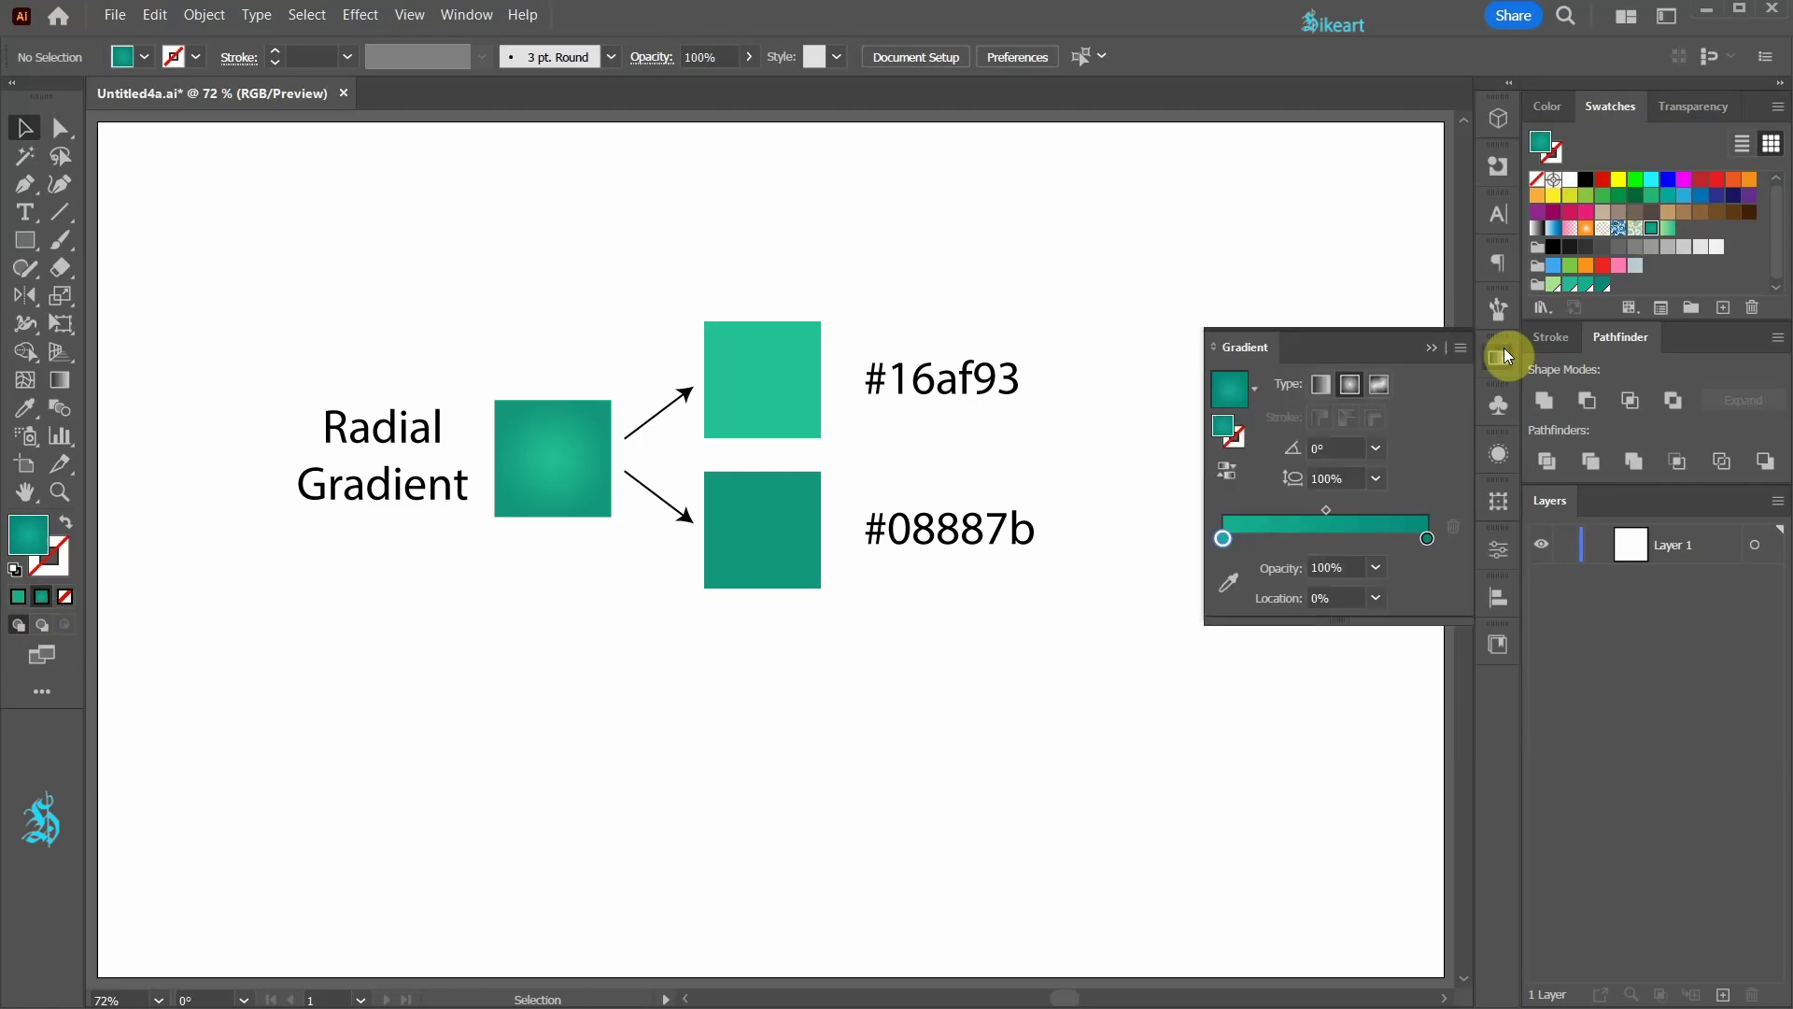
double_click(1426, 539)
double_click(1223, 539)
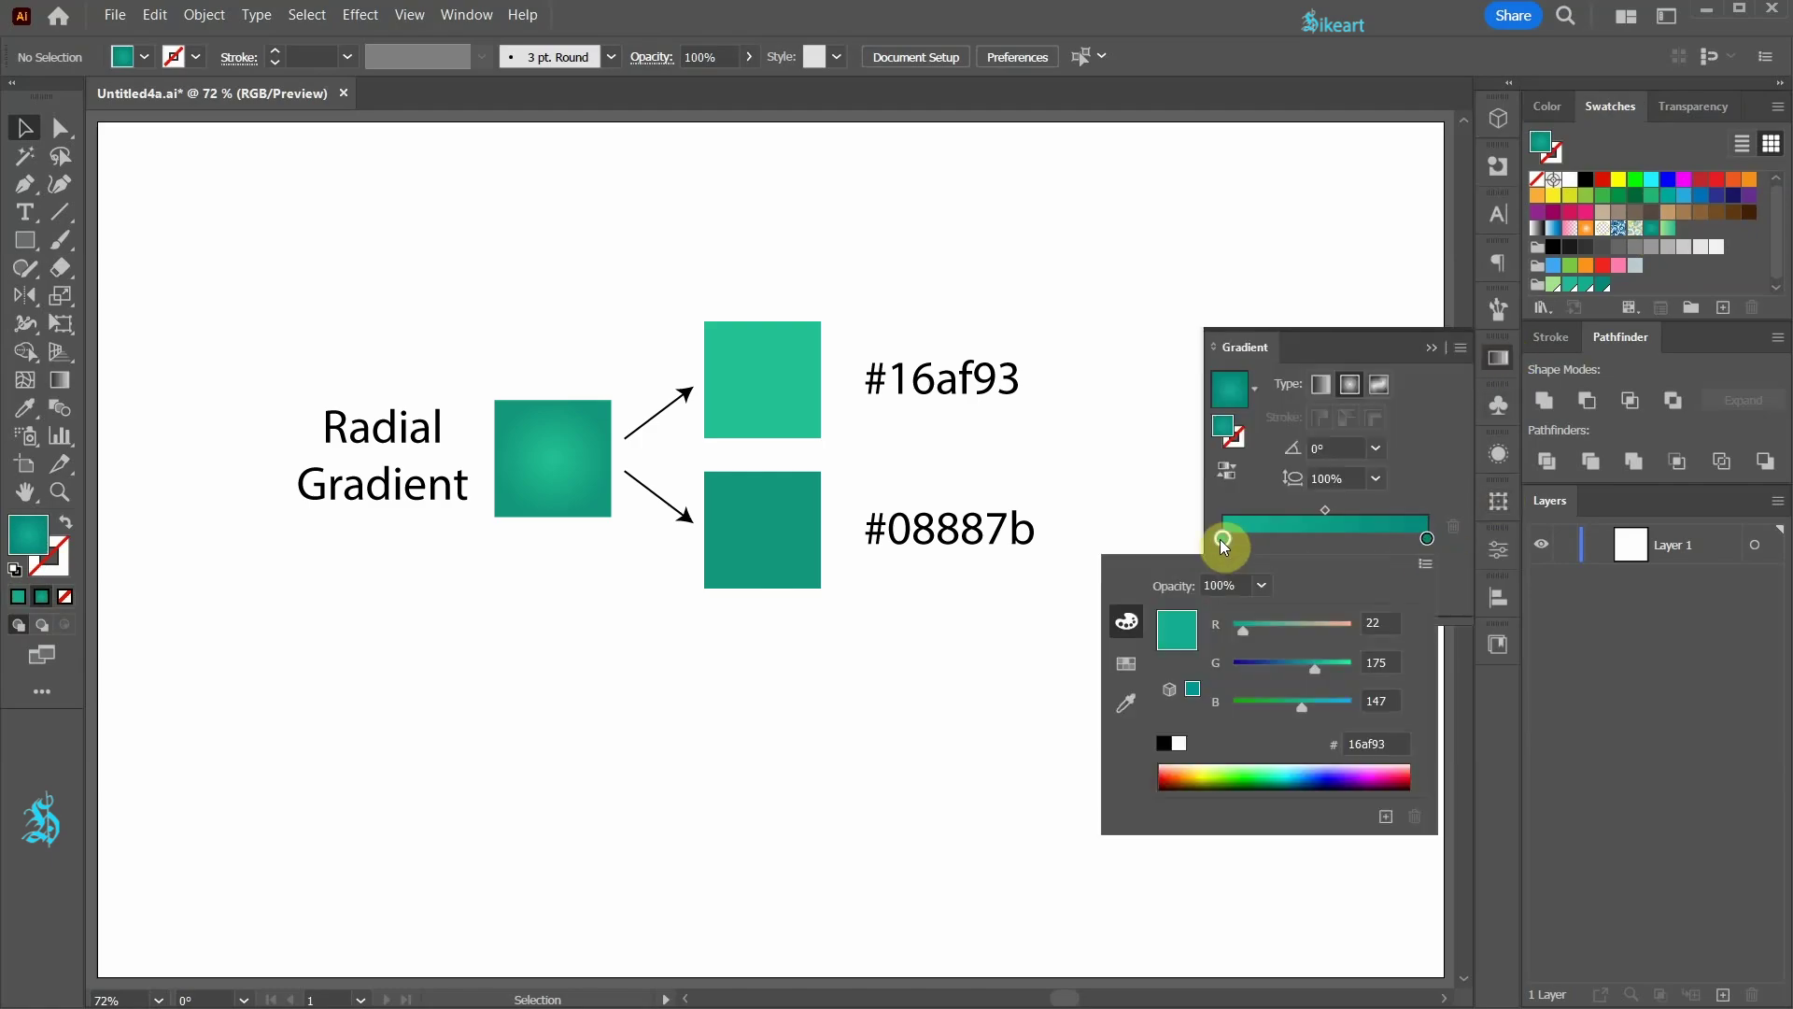
click(1426, 473)
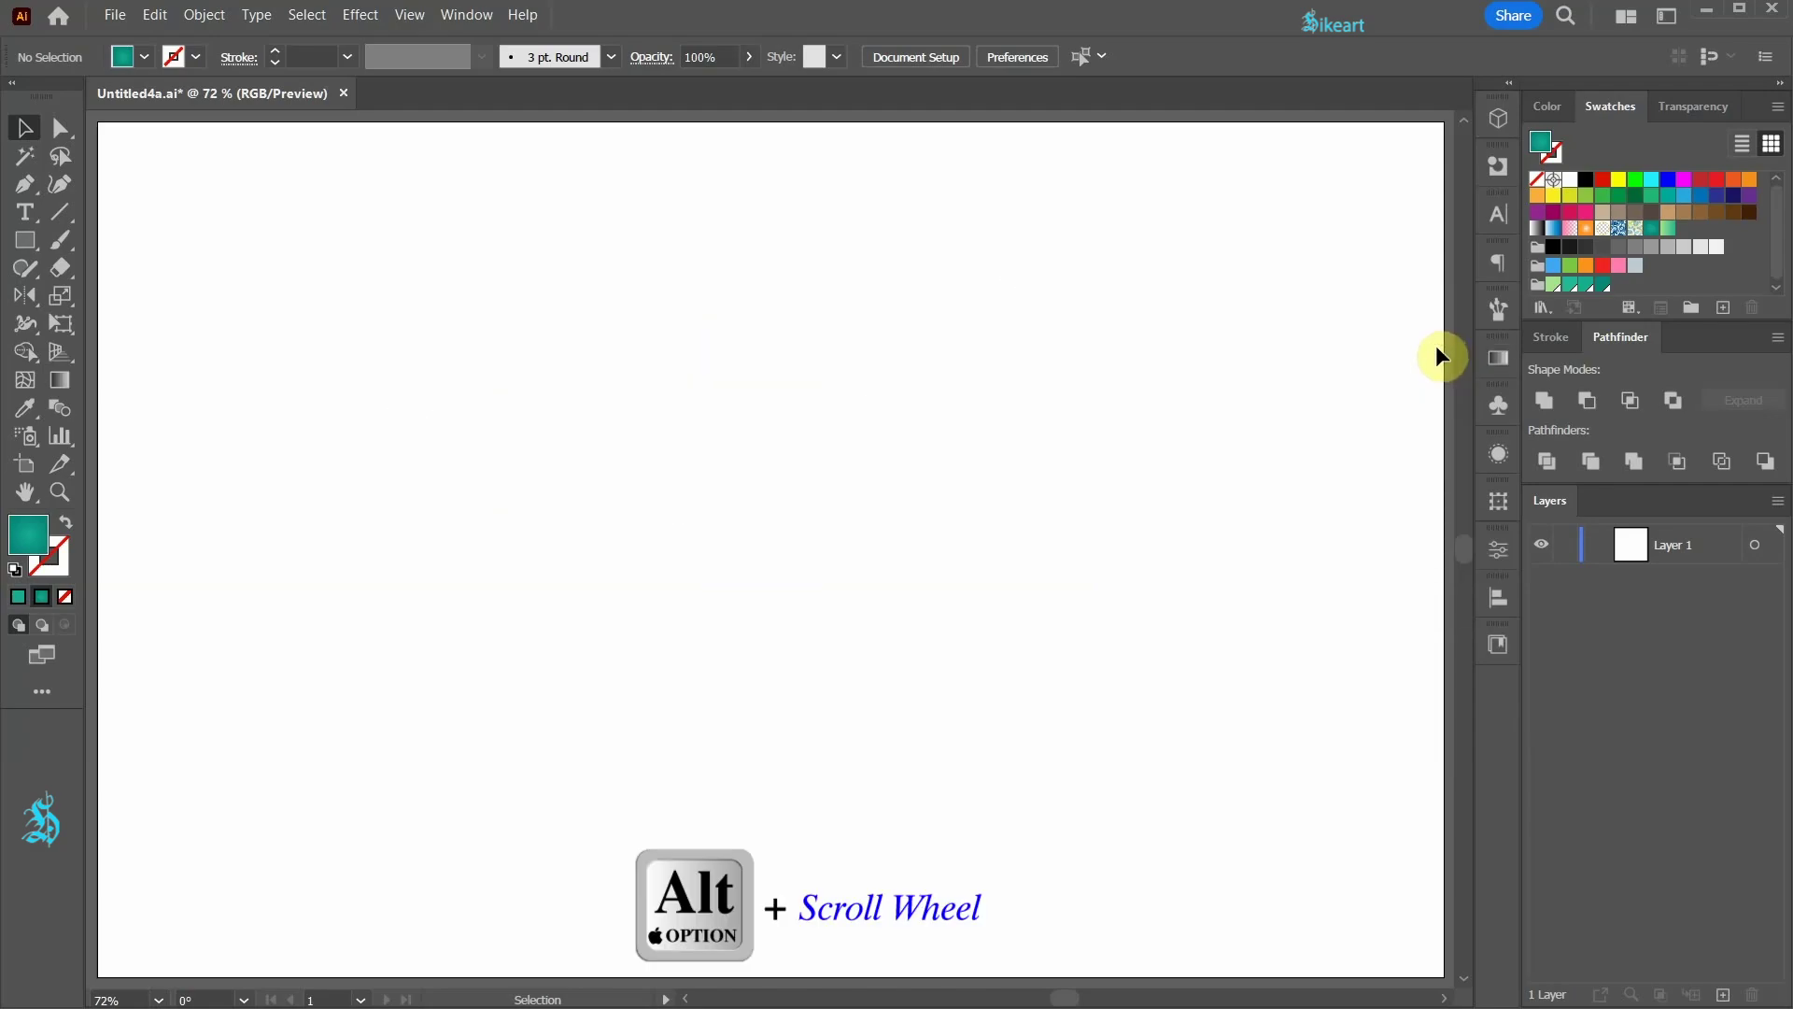
Step: Draw a rectangle spanning the full artboard, filled with the teal radial gradient
scroll(682, 512, down, 2)
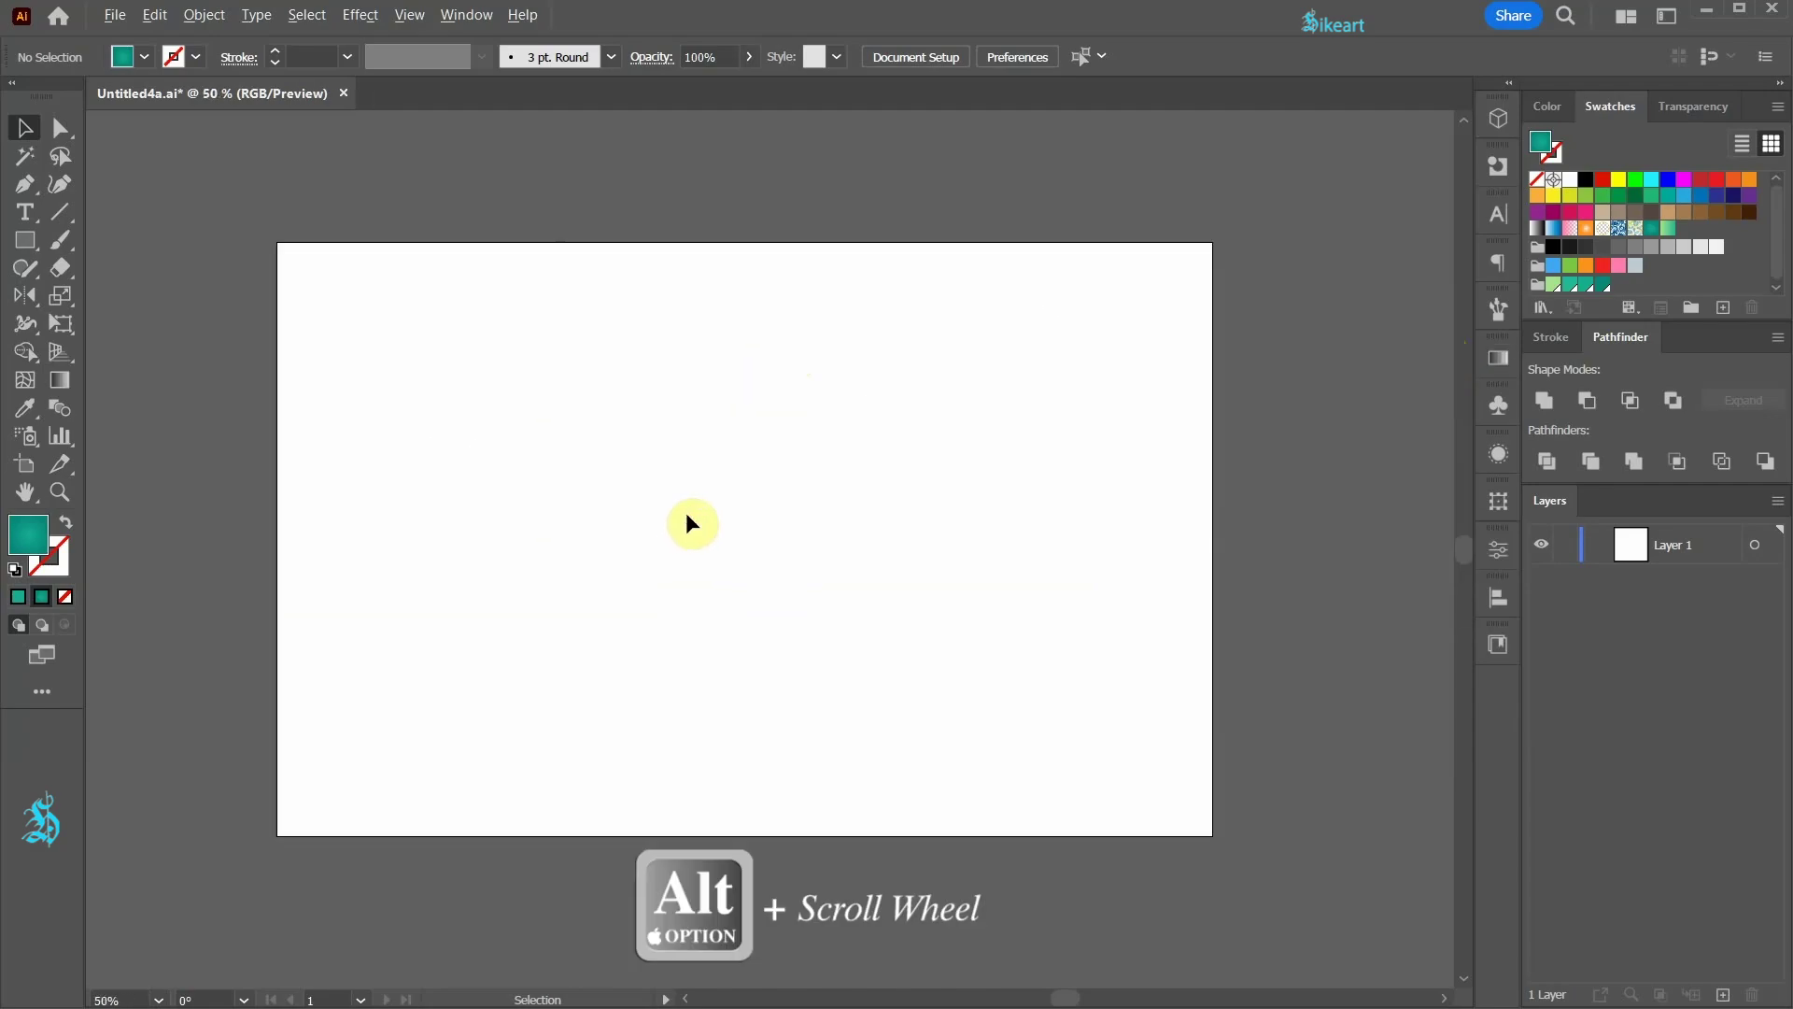
key(m)
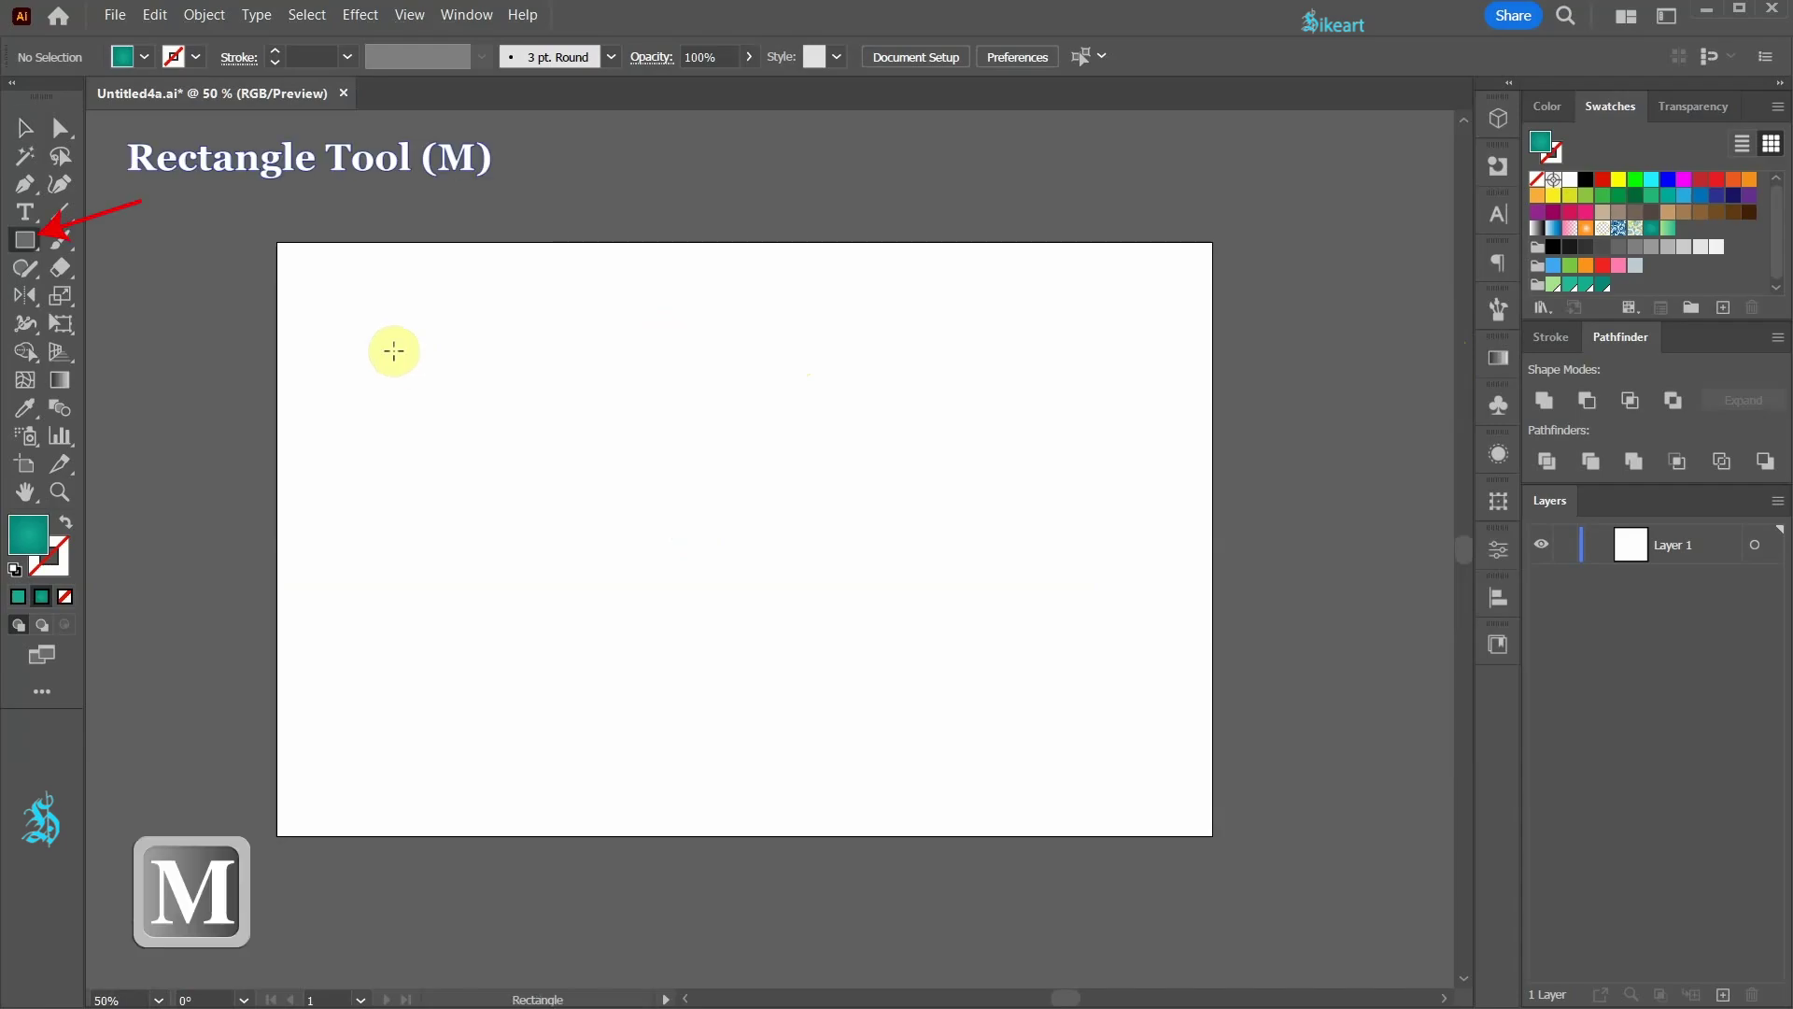
drag(277, 244, 1211, 833)
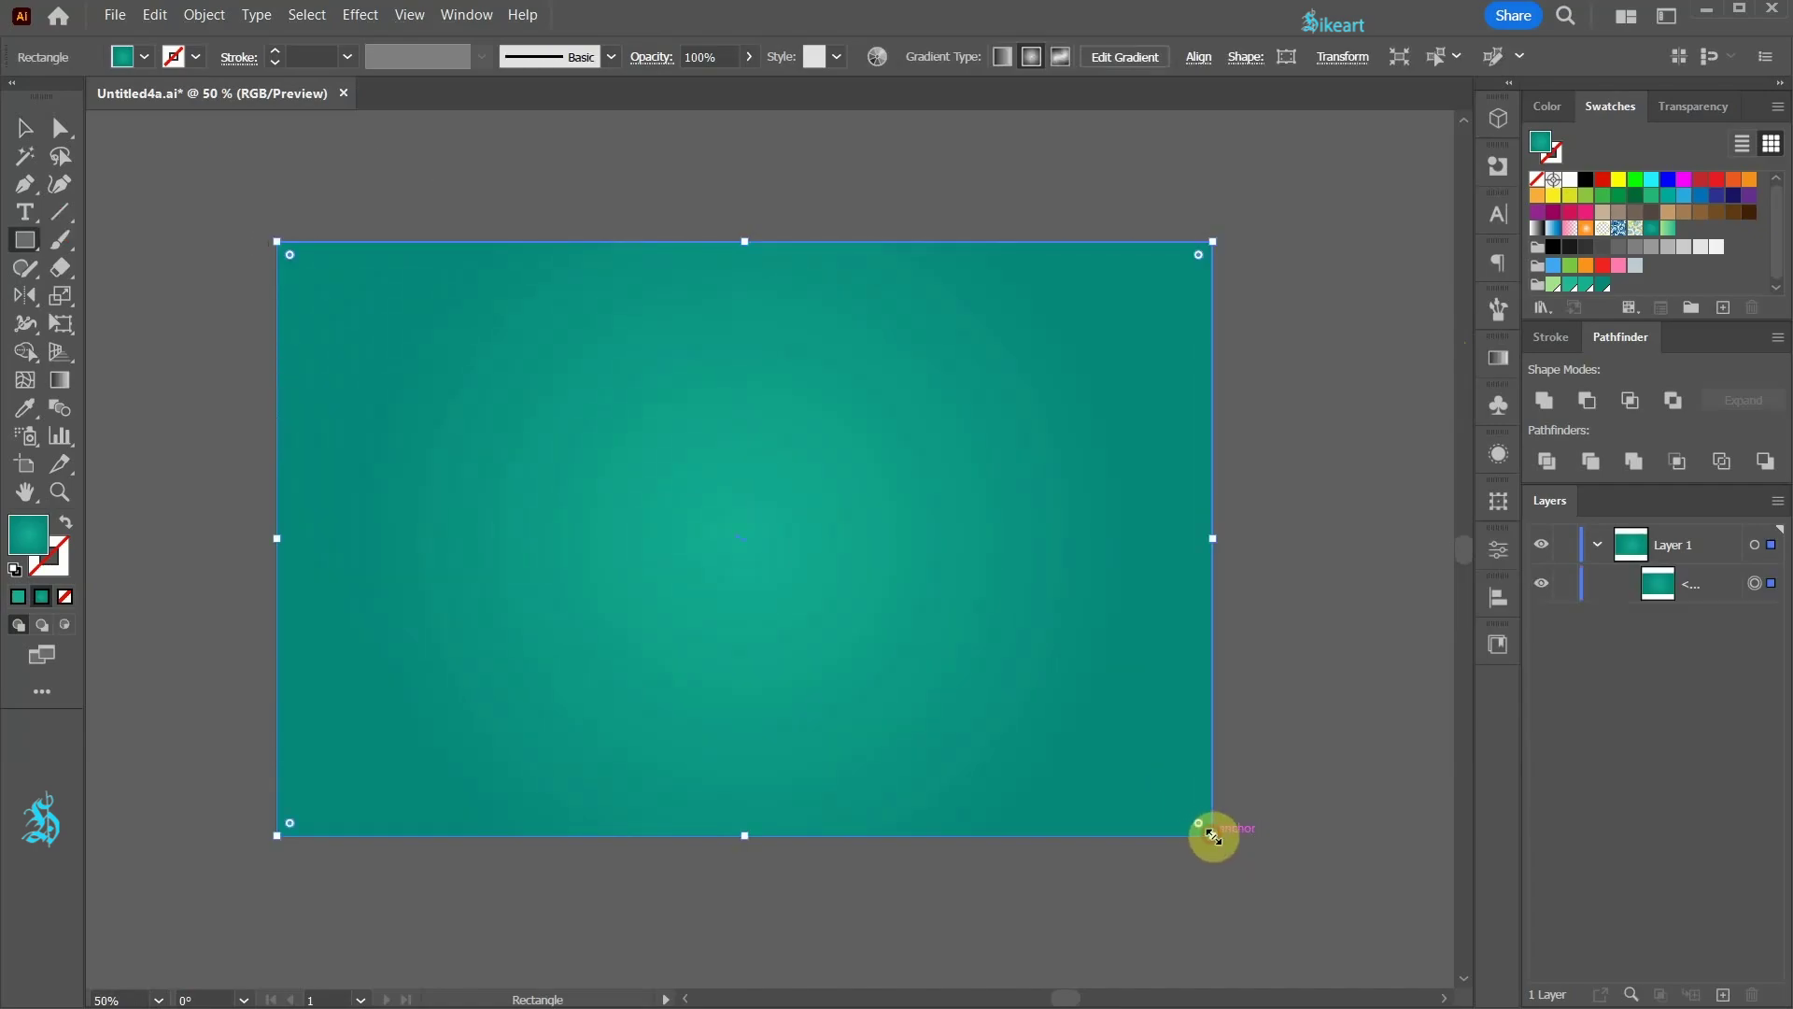
Step: Paste a copy of the background rectangle in front and fill it with black
key(ctrl+c)
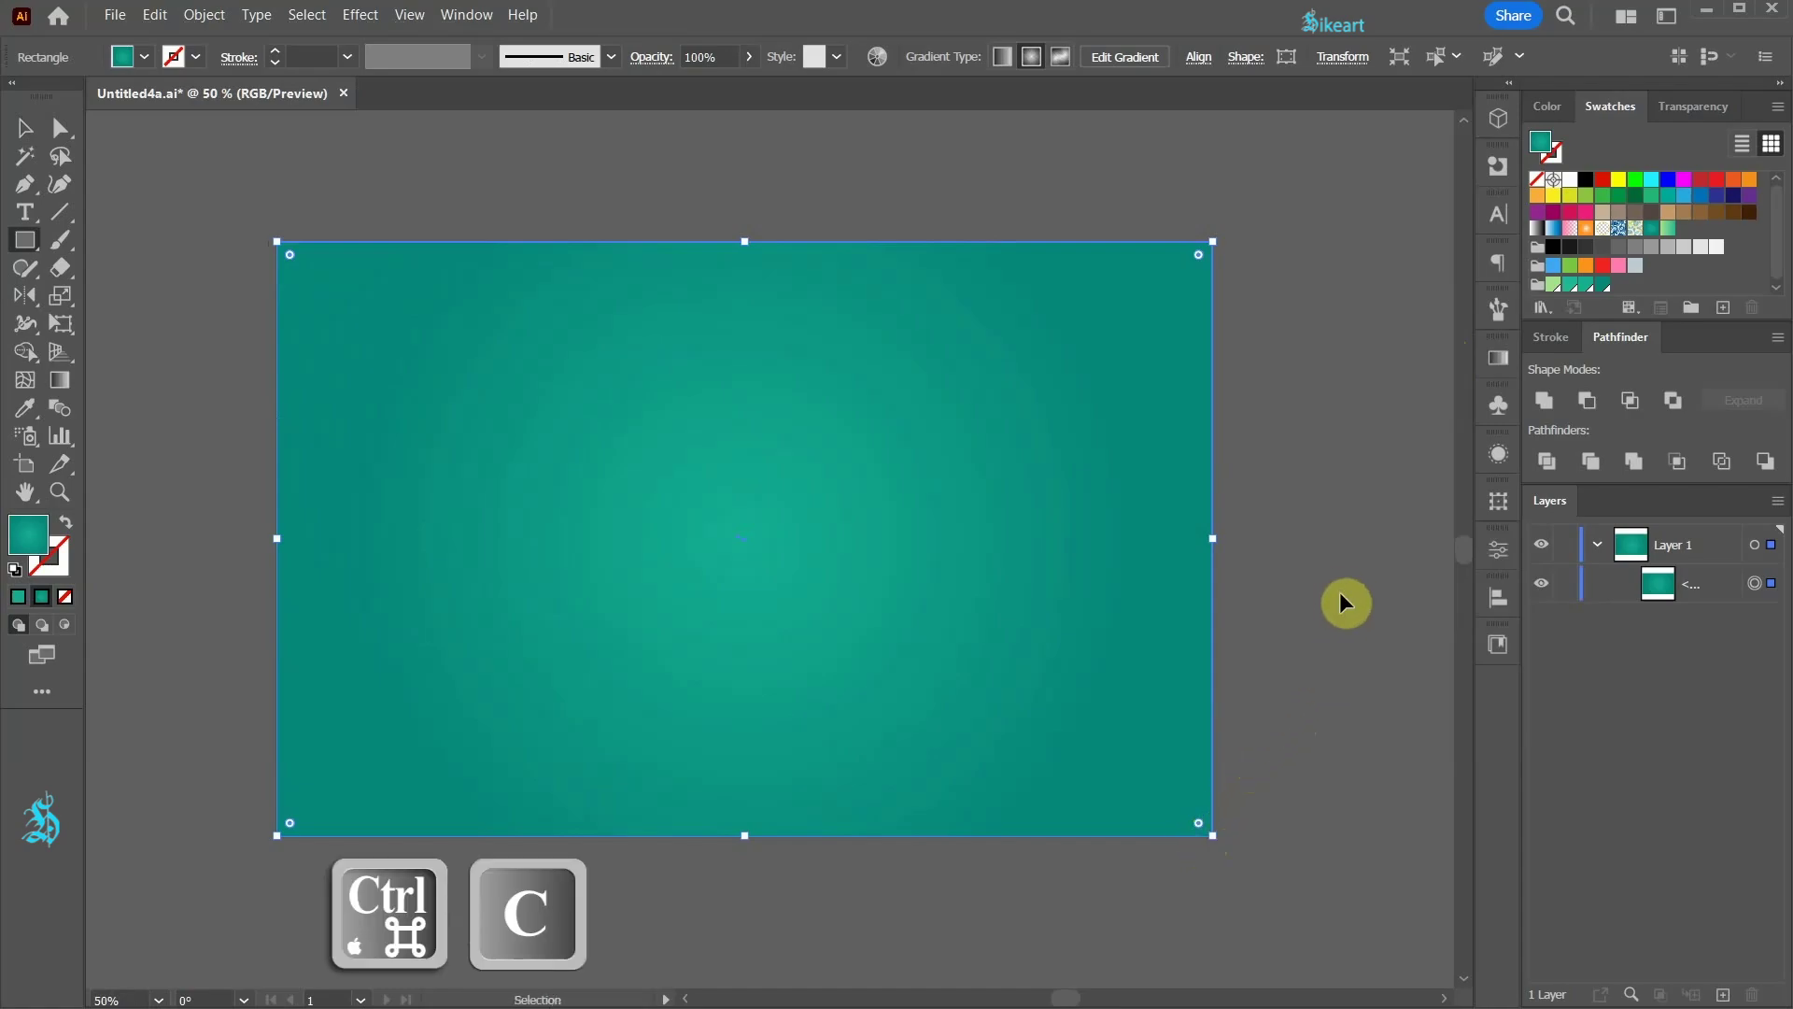
key(ctrl+f)
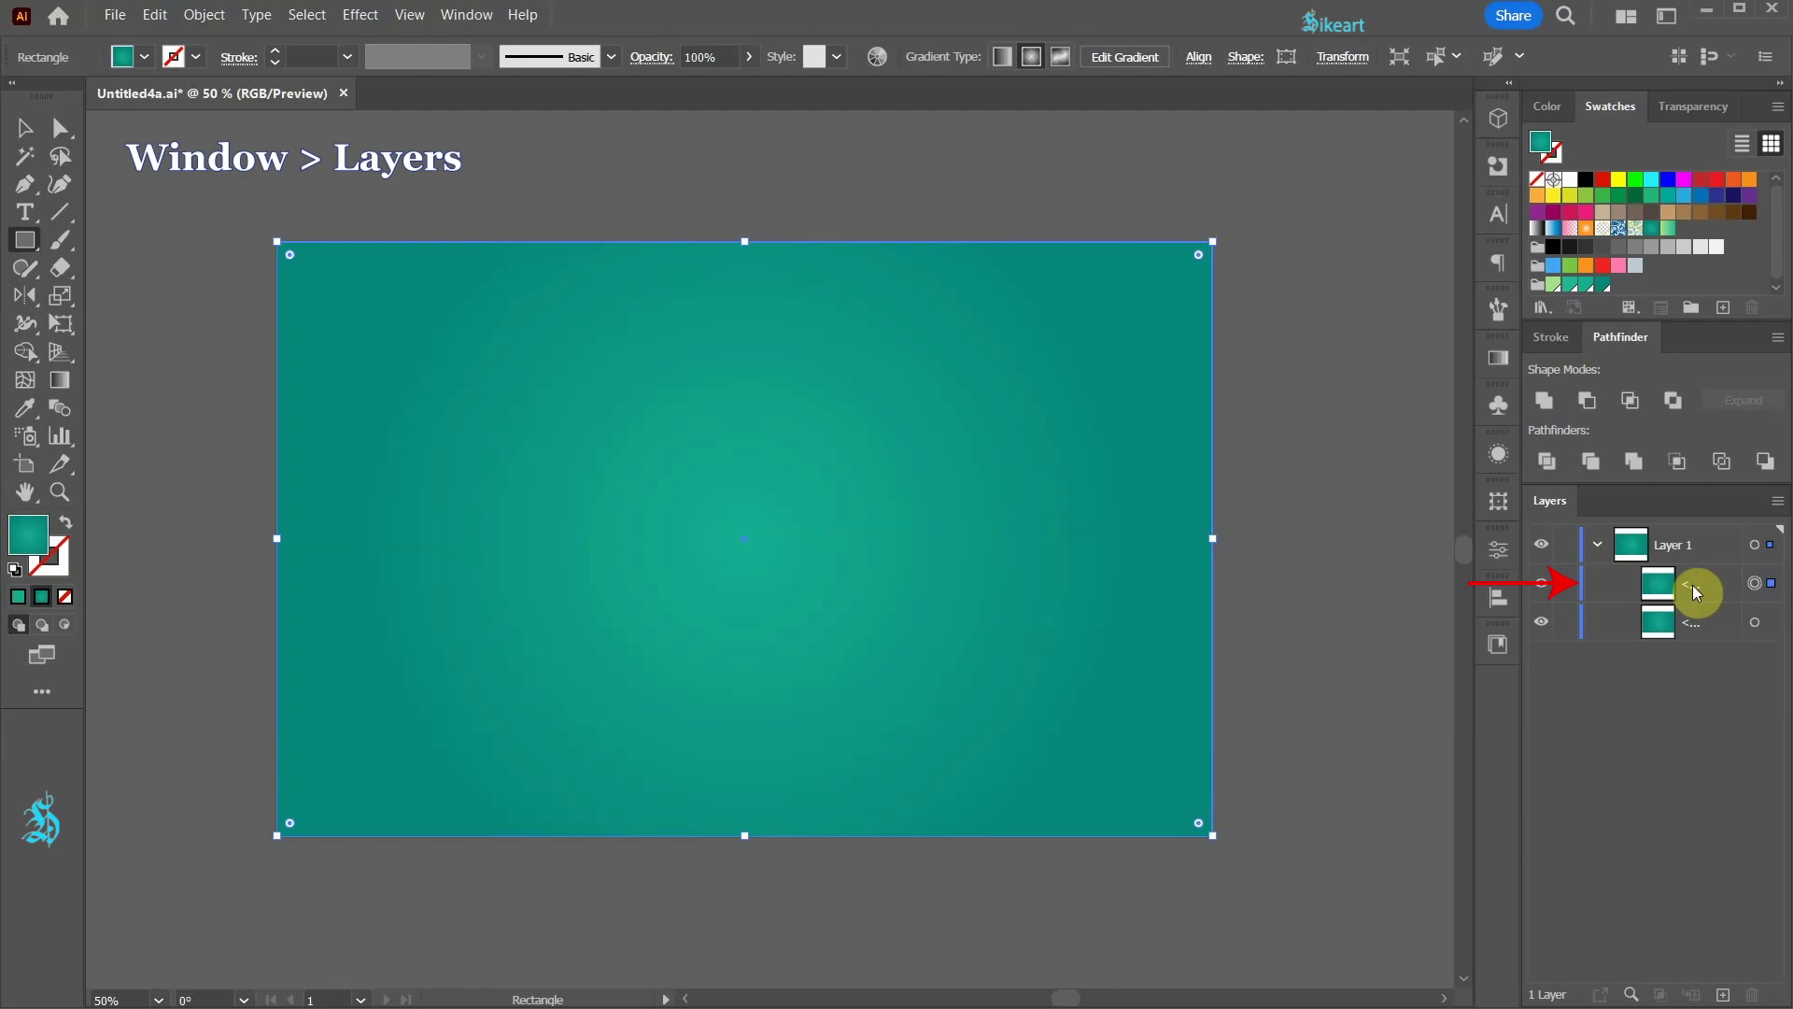
click(1584, 185)
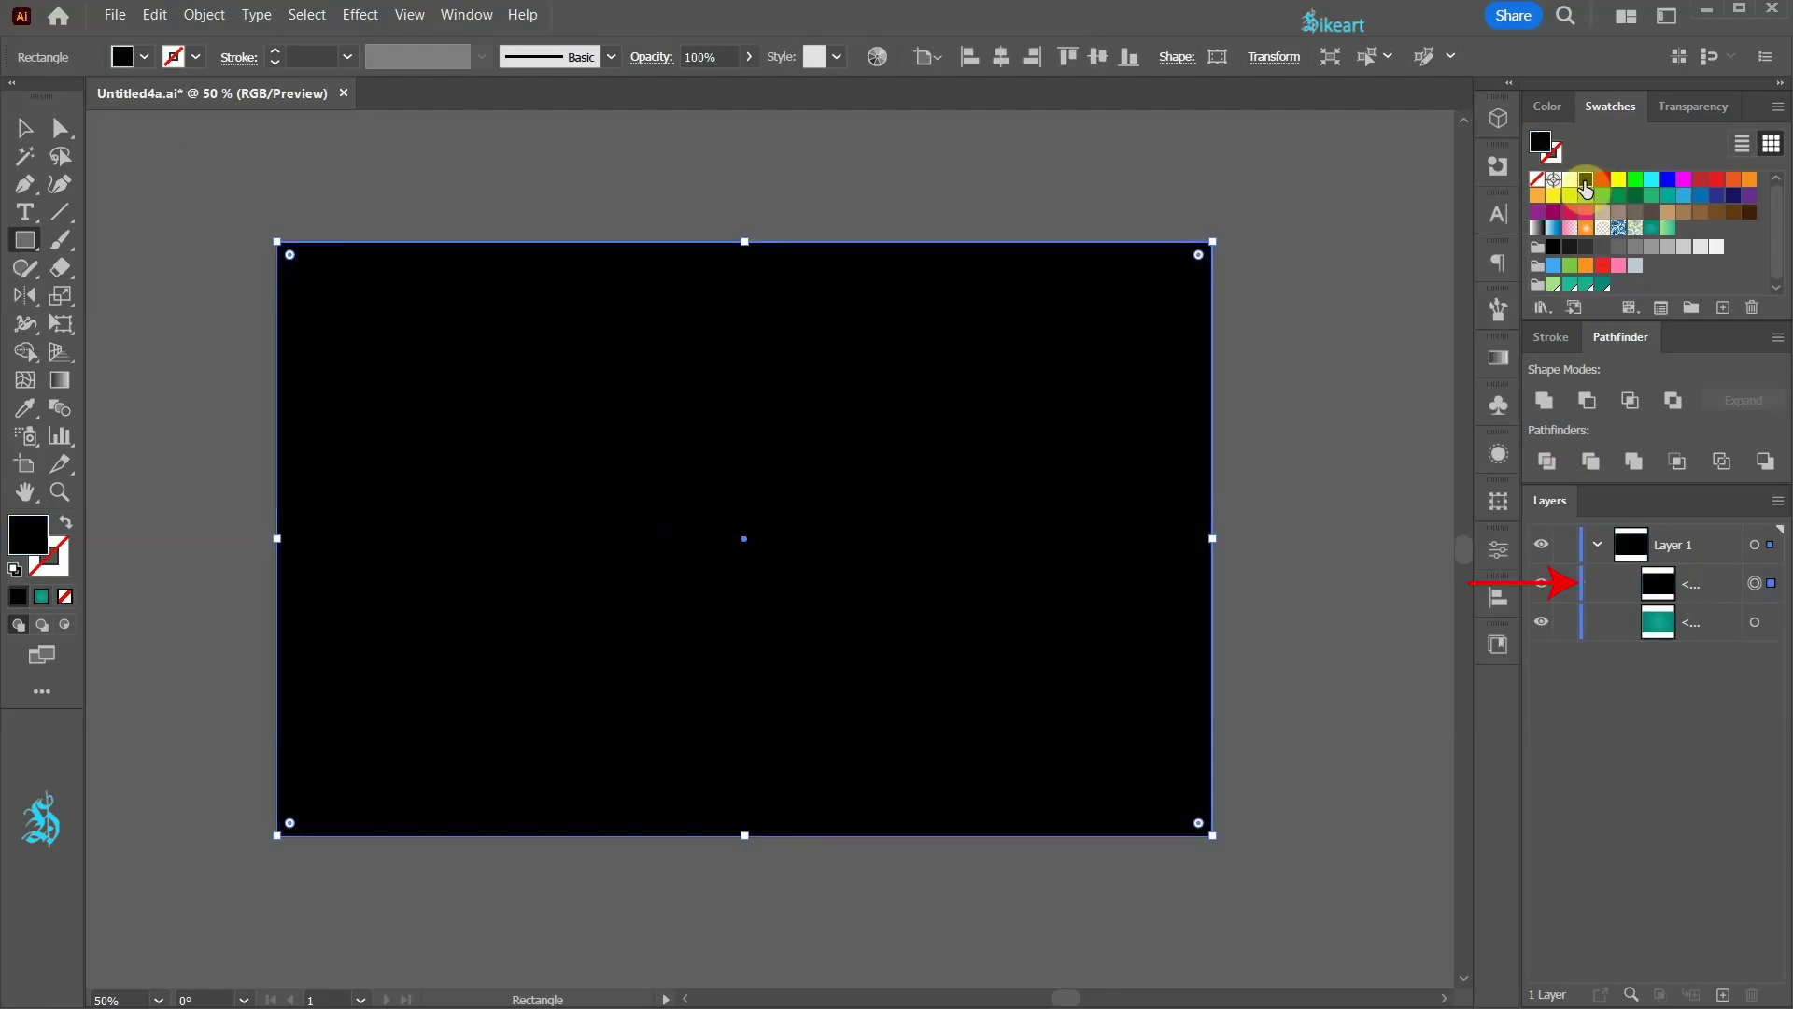
Step: Lock and hide the black copy, and lock the teal background rectangle
click(1567, 585)
click(1541, 587)
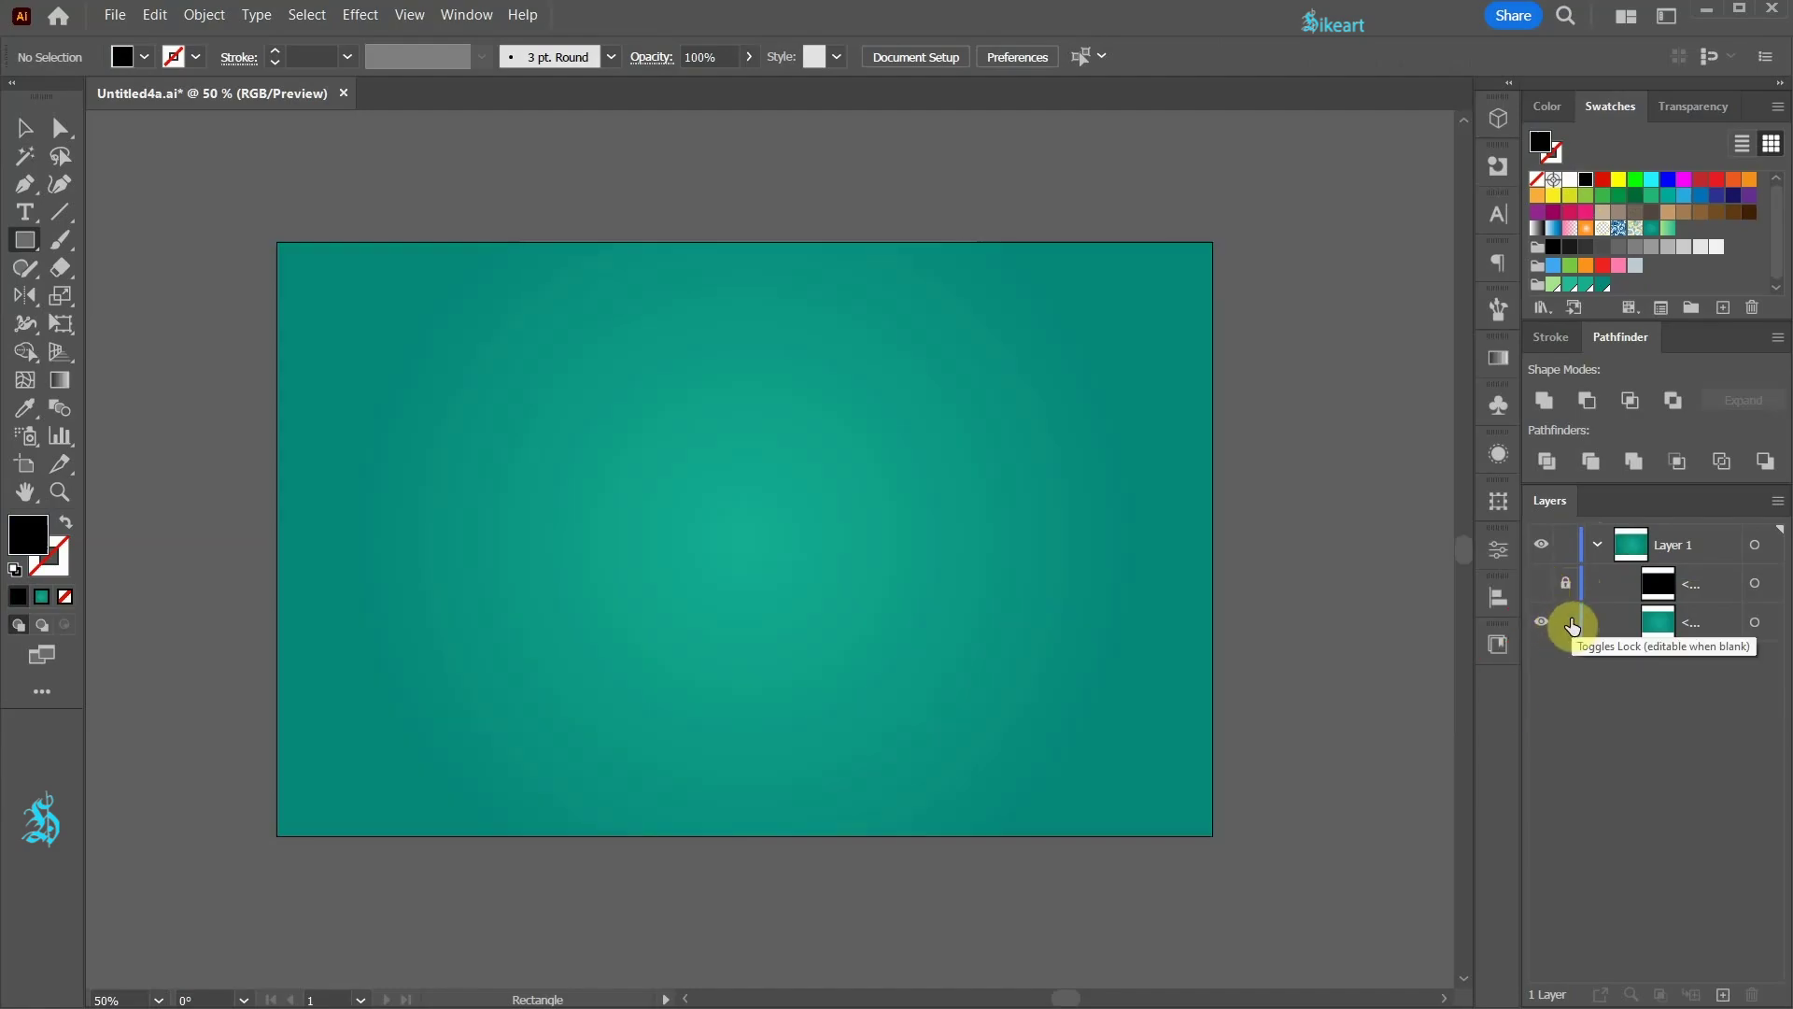
click(1569, 623)
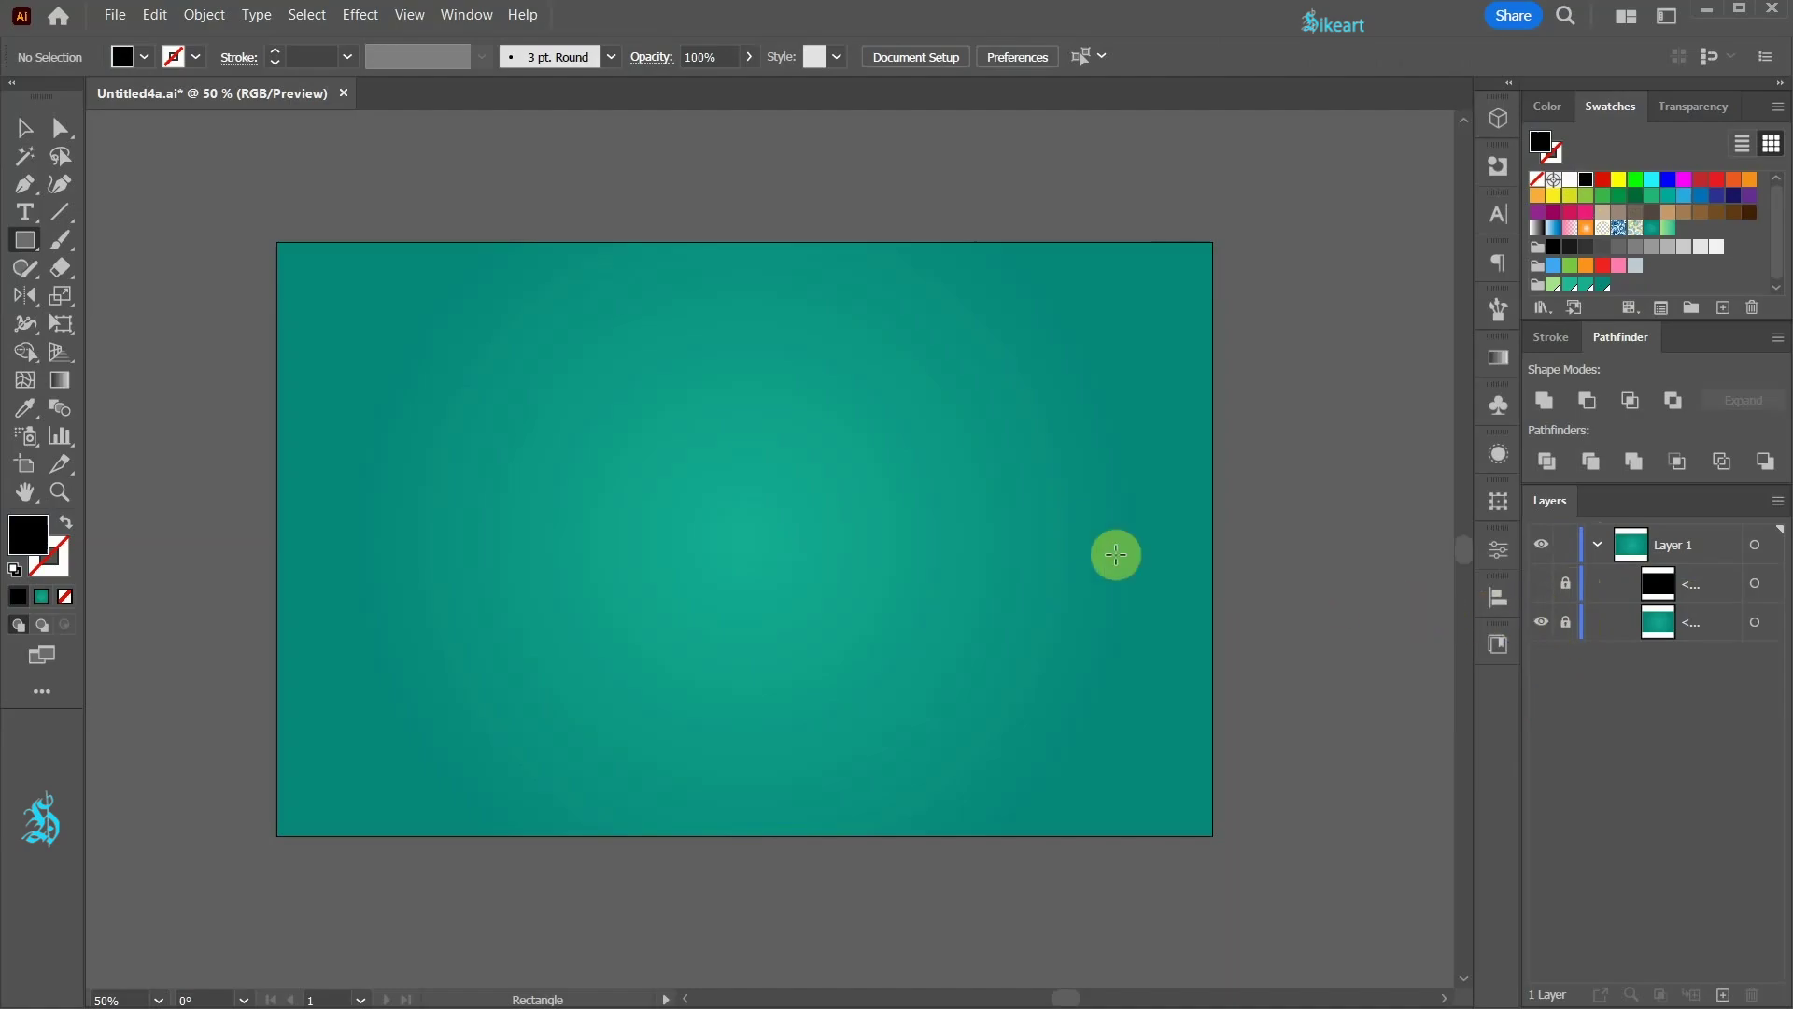
Step: Set the fill to a linear gradient from #a5e38d on the left to #21b897 on the right
key(v)
key(ctrl+f)
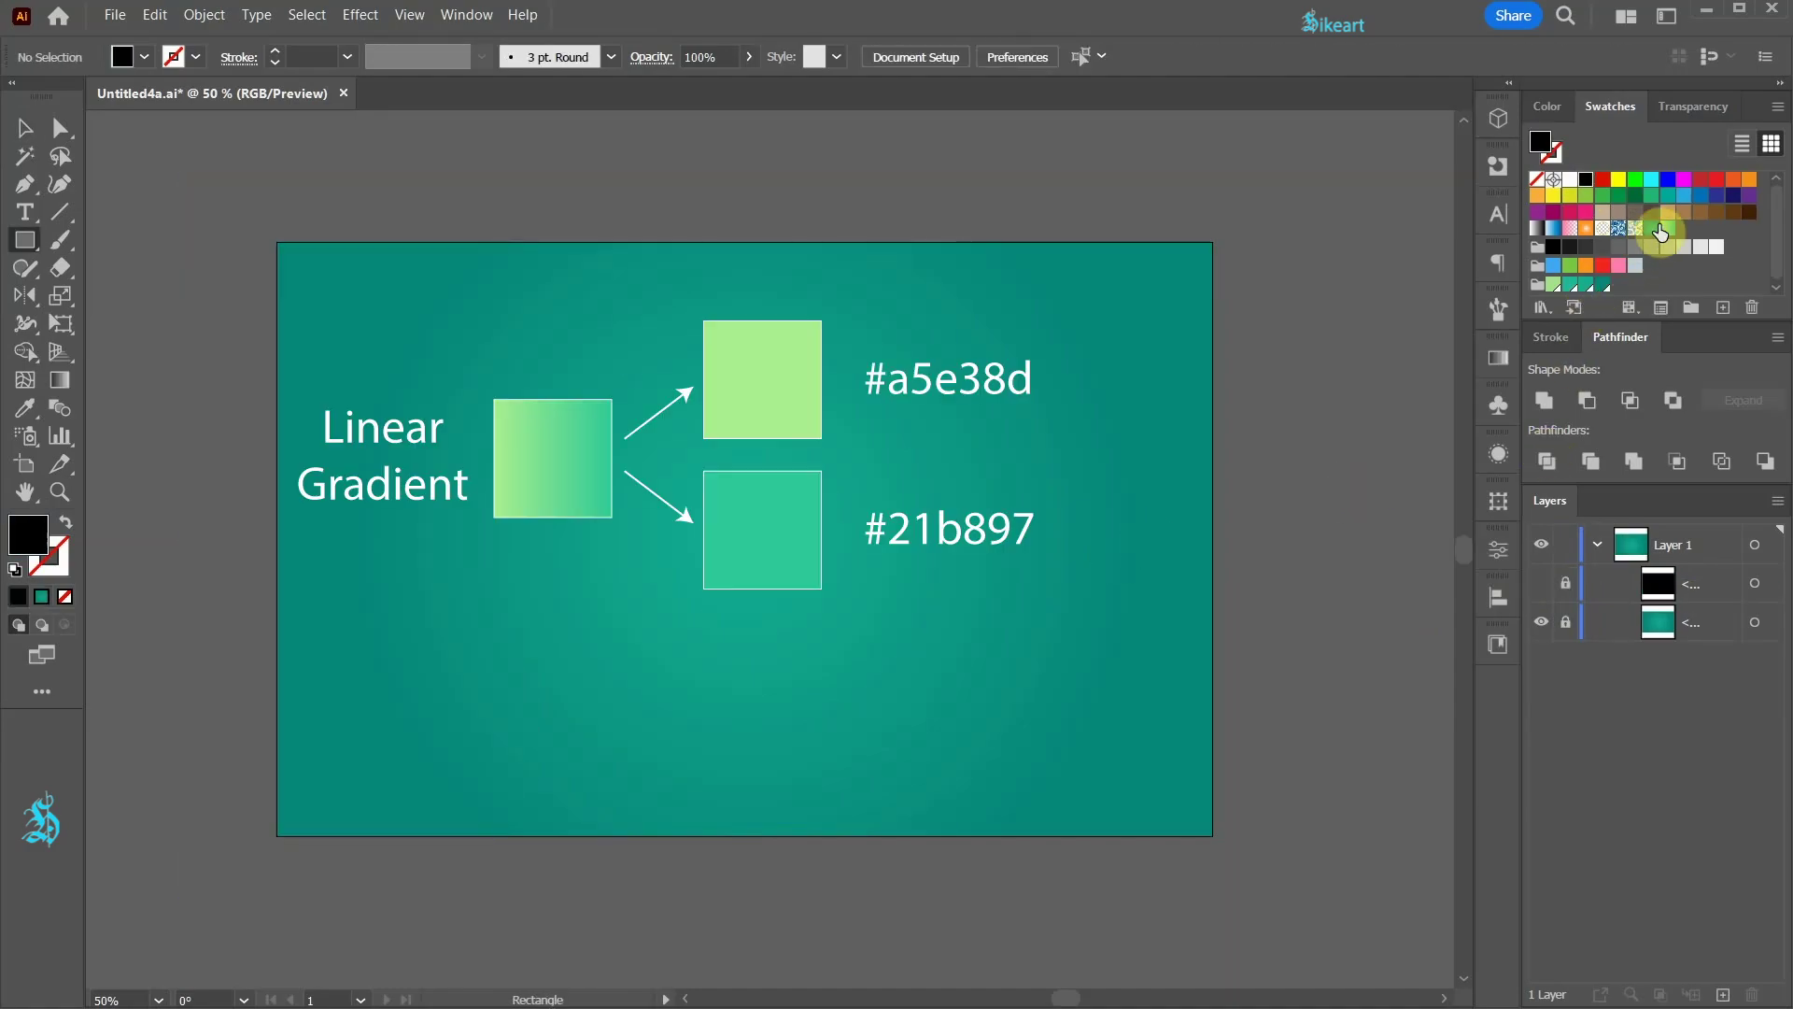
click(1665, 229)
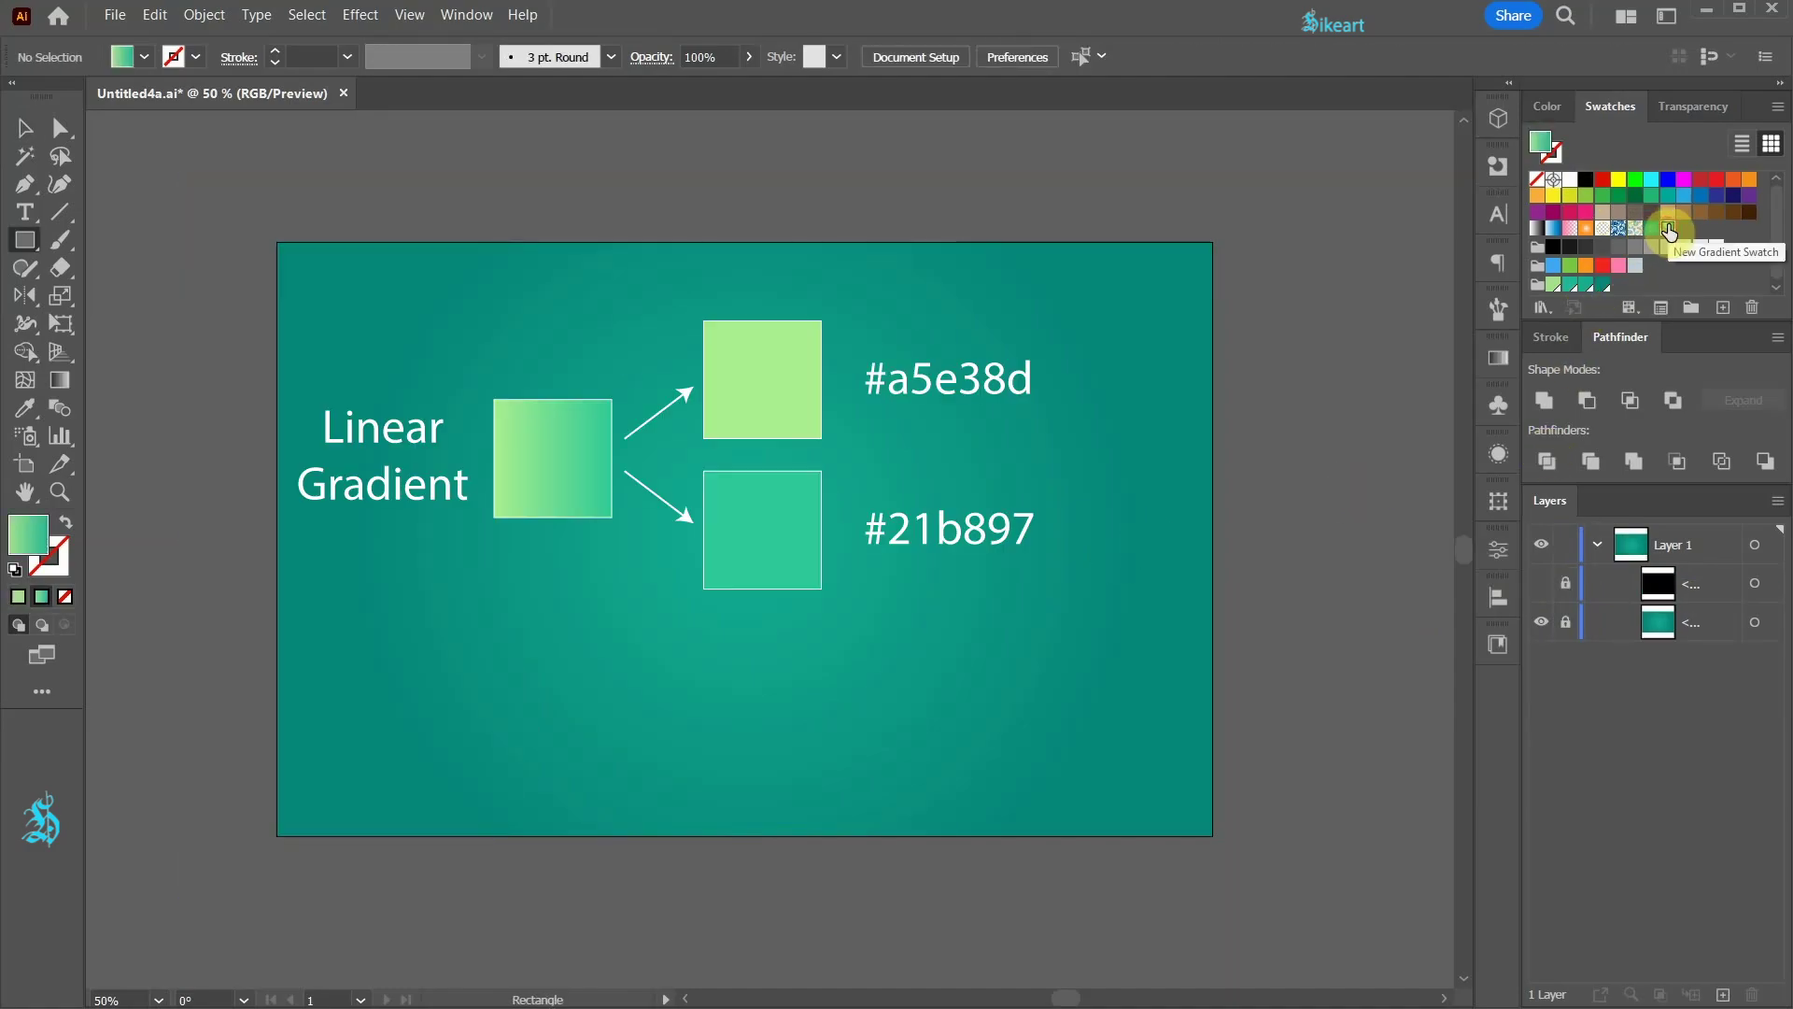
click(1506, 360)
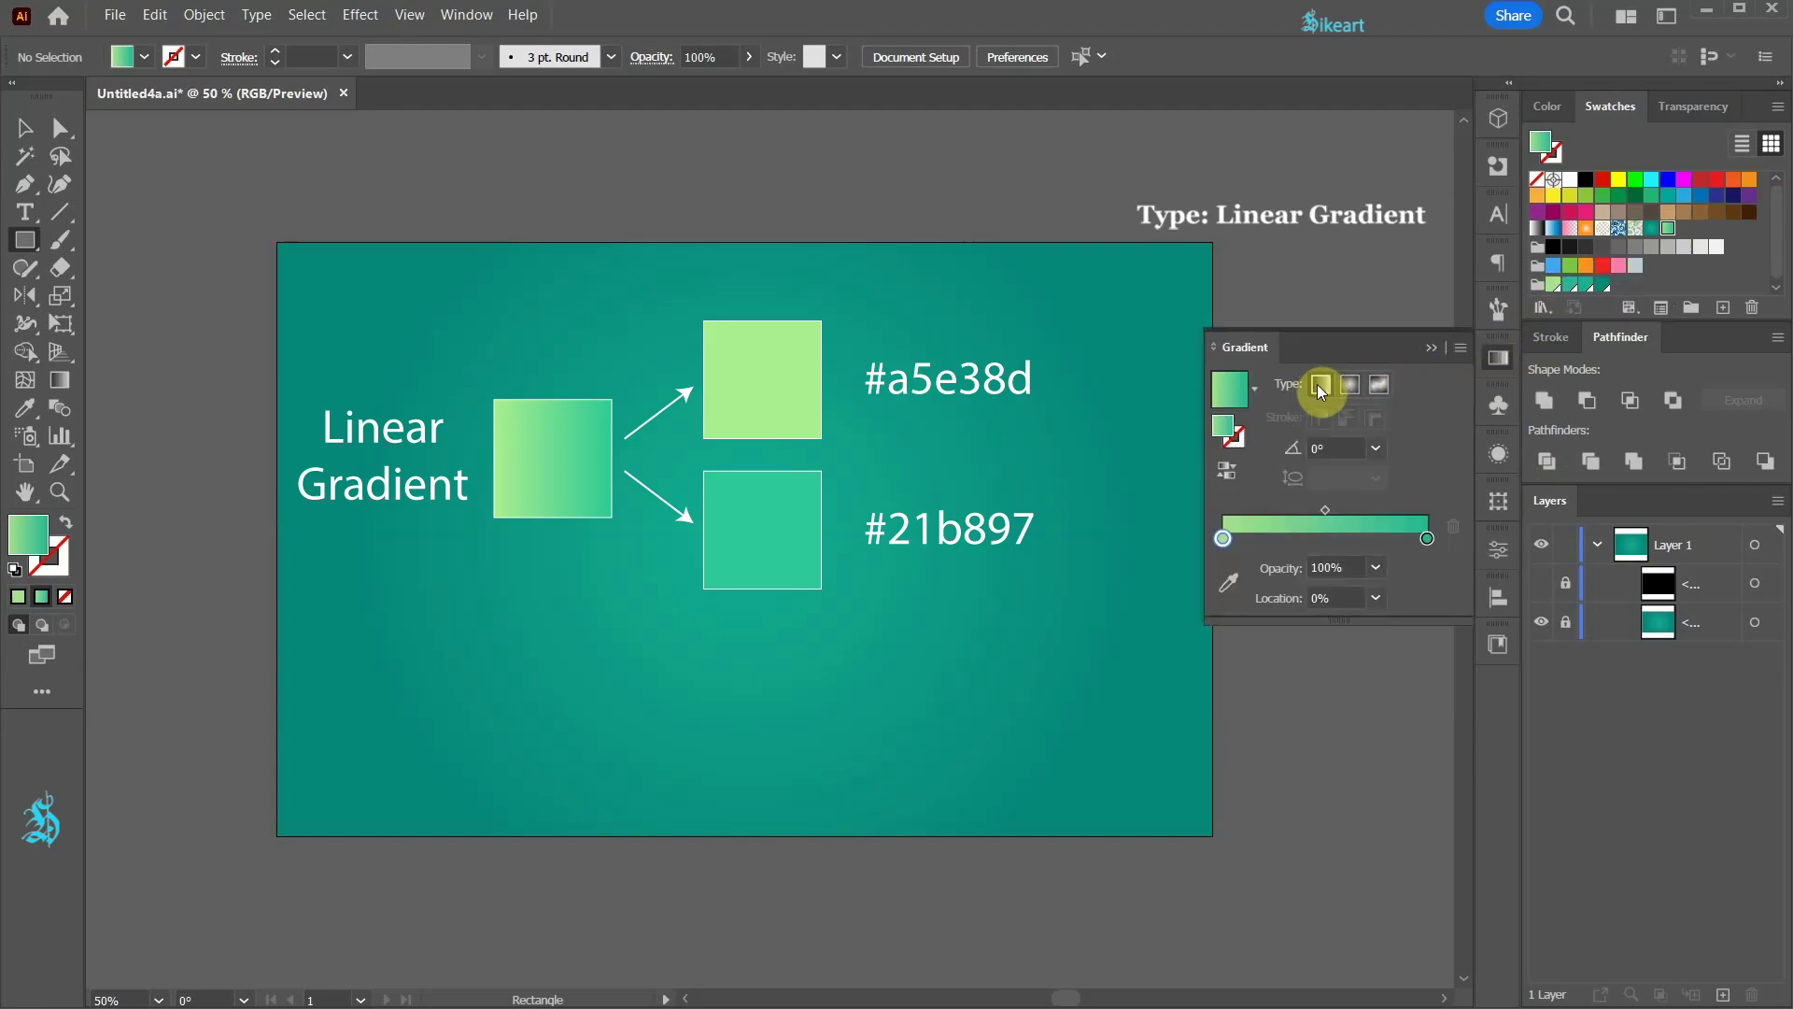
double_click(1427, 541)
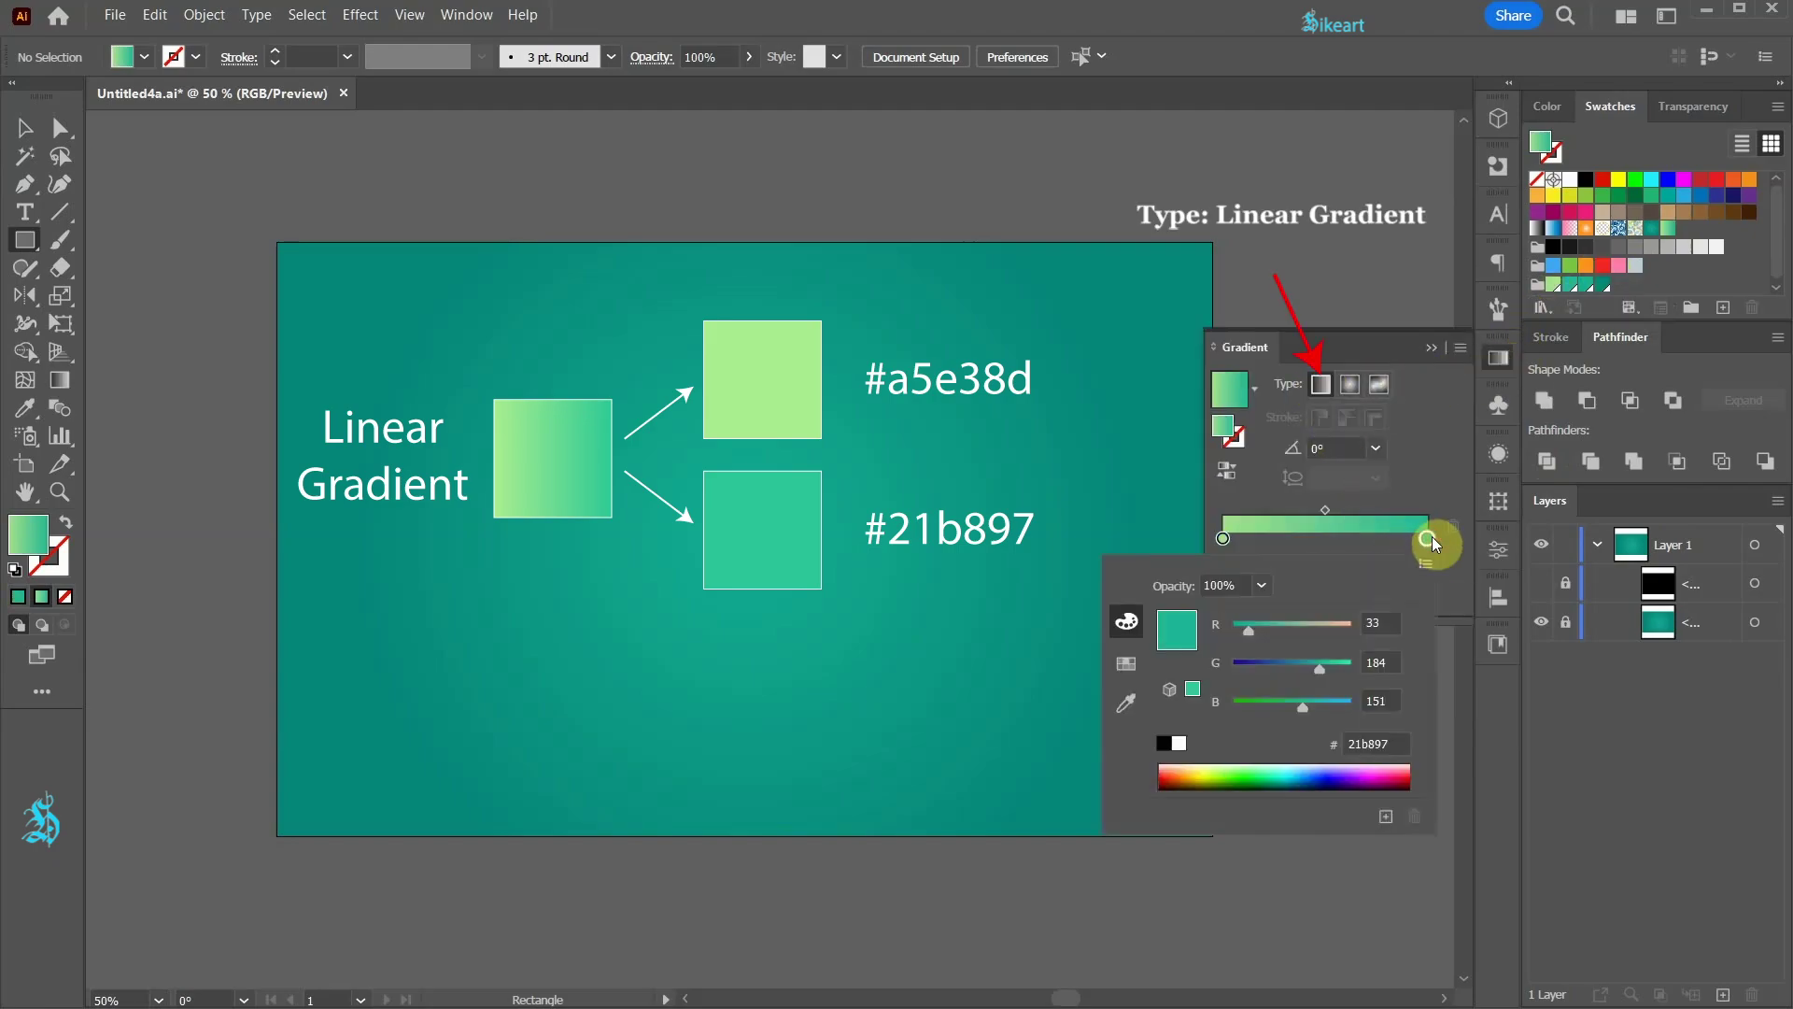
double_click(1222, 539)
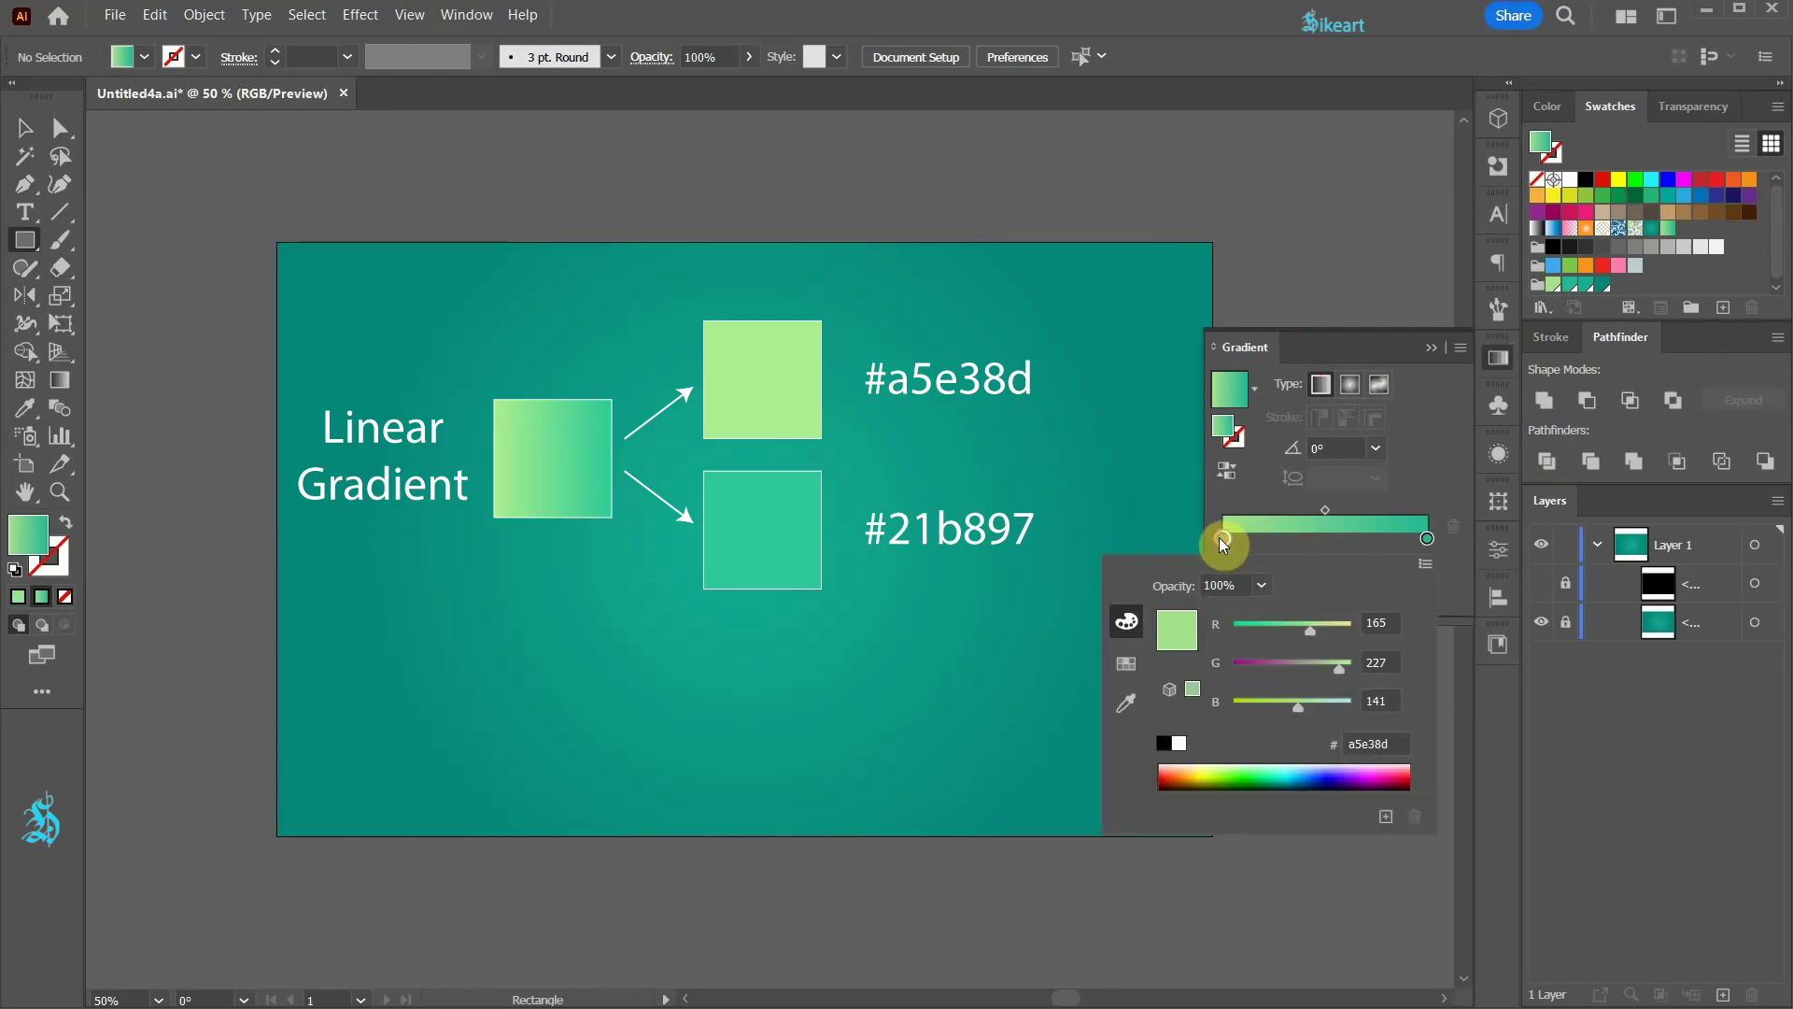
click(1431, 347)
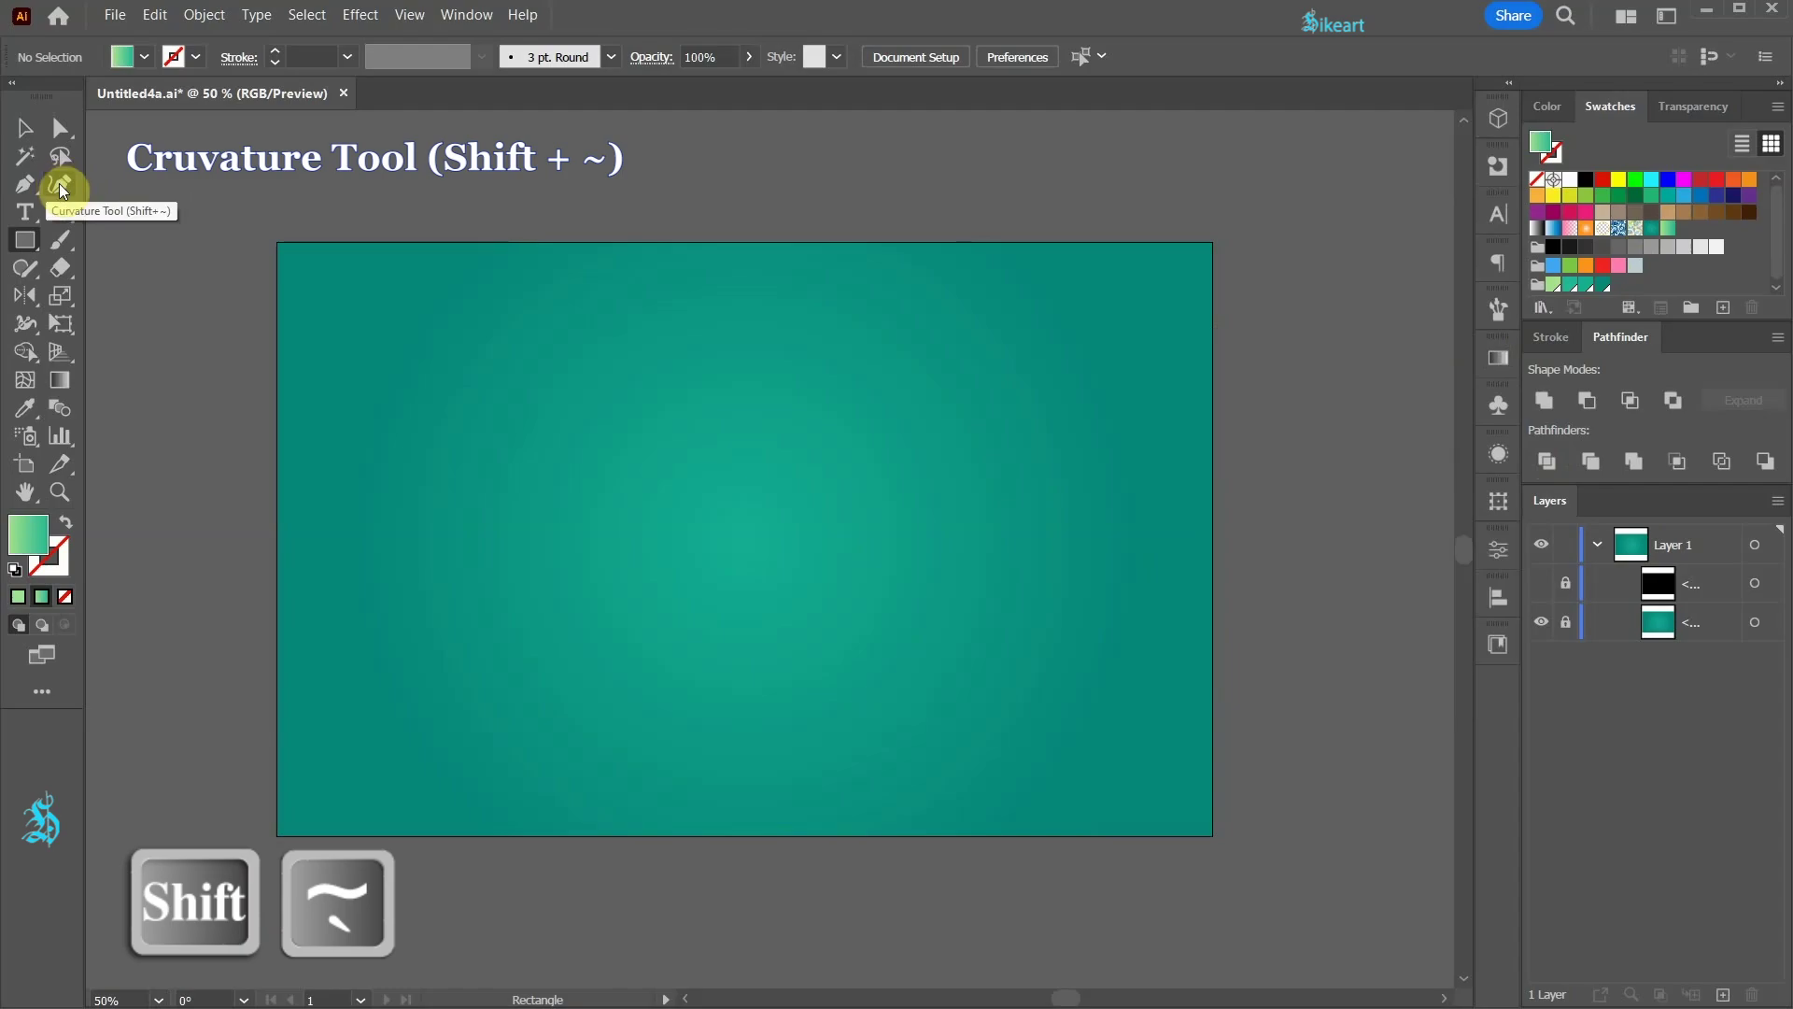
click(61, 189)
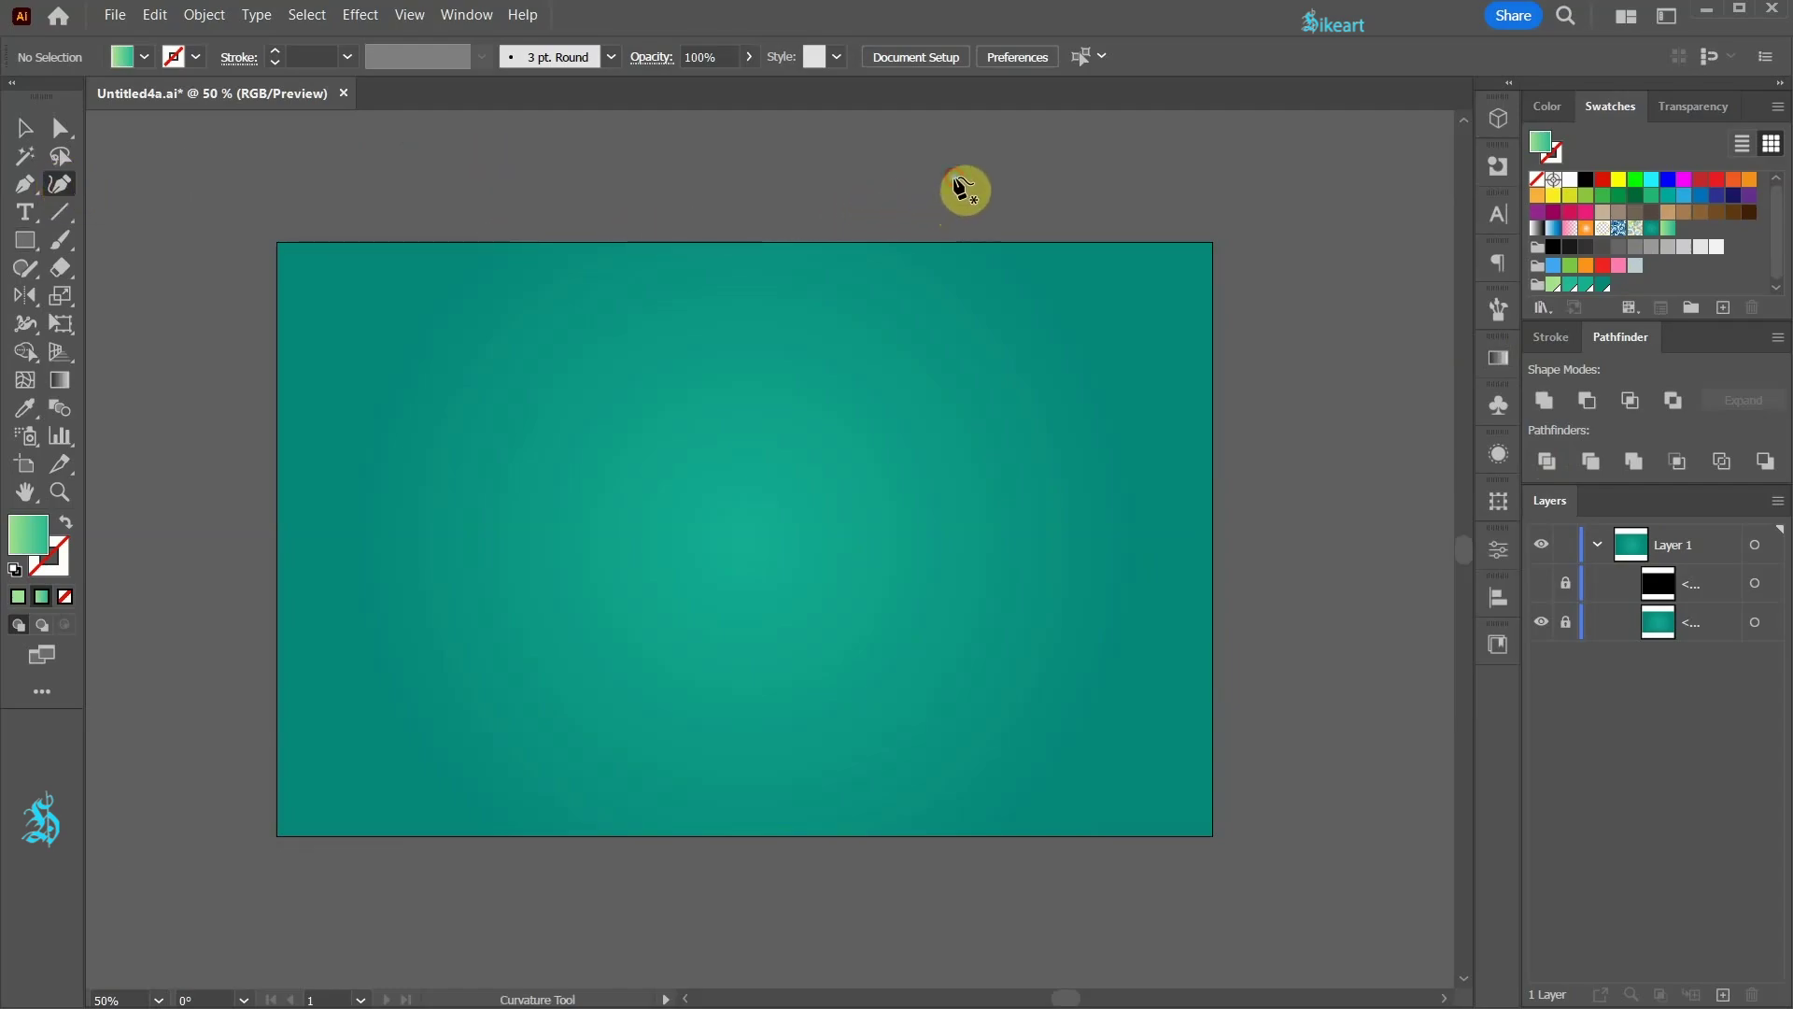
Step: Draw a closed wave shape with the Curvature tool over the artboard's left and top edges
click(955, 178)
click(873, 343)
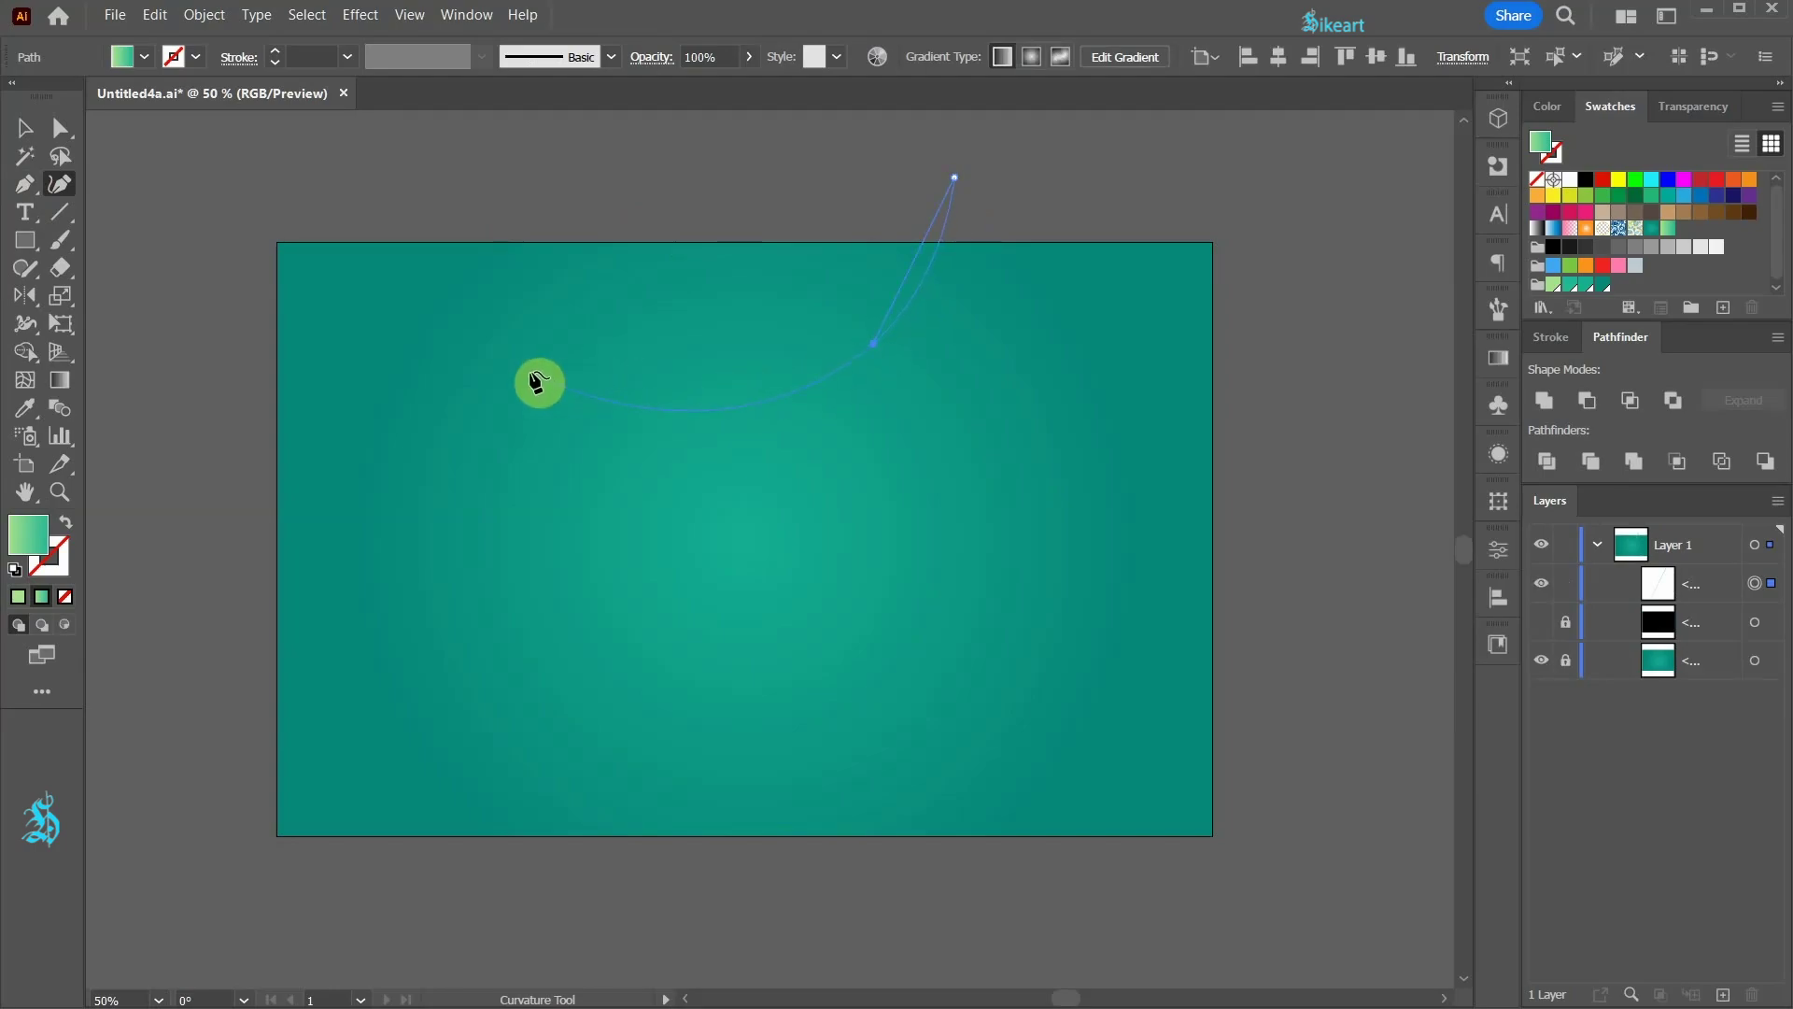
click(530, 371)
click(554, 538)
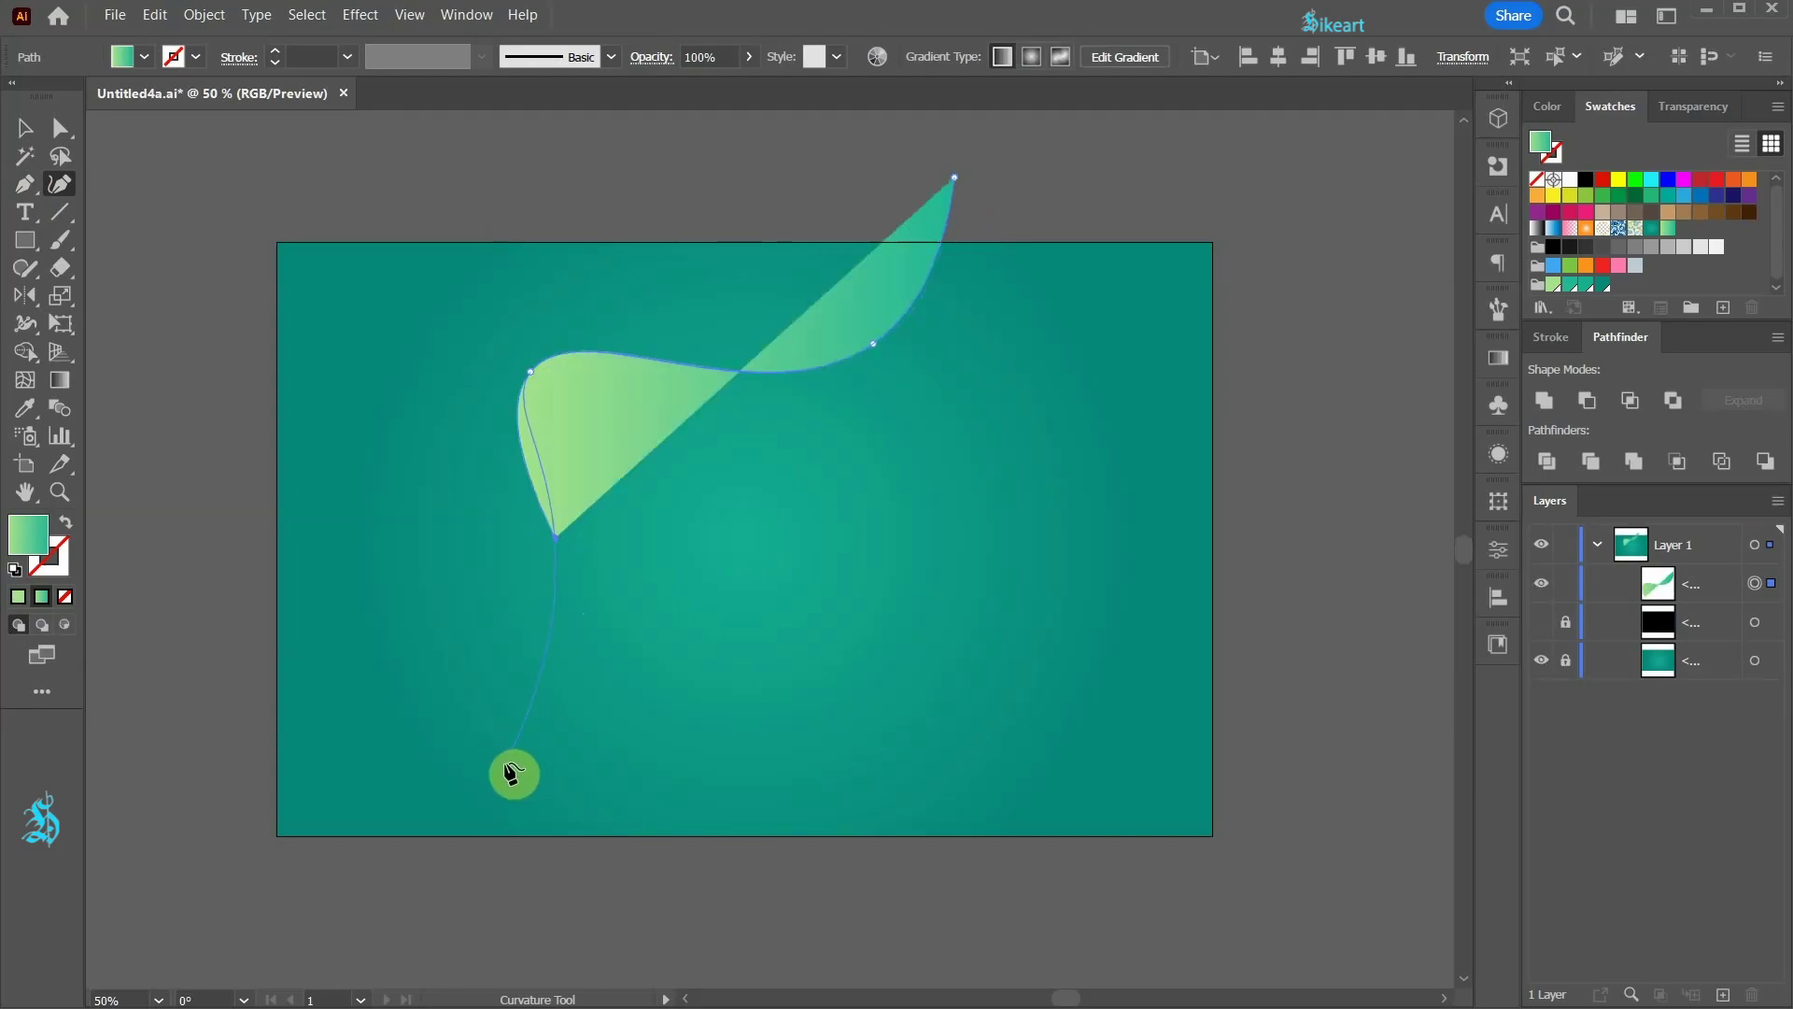
click(438, 895)
click(183, 894)
click(183, 177)
click(955, 177)
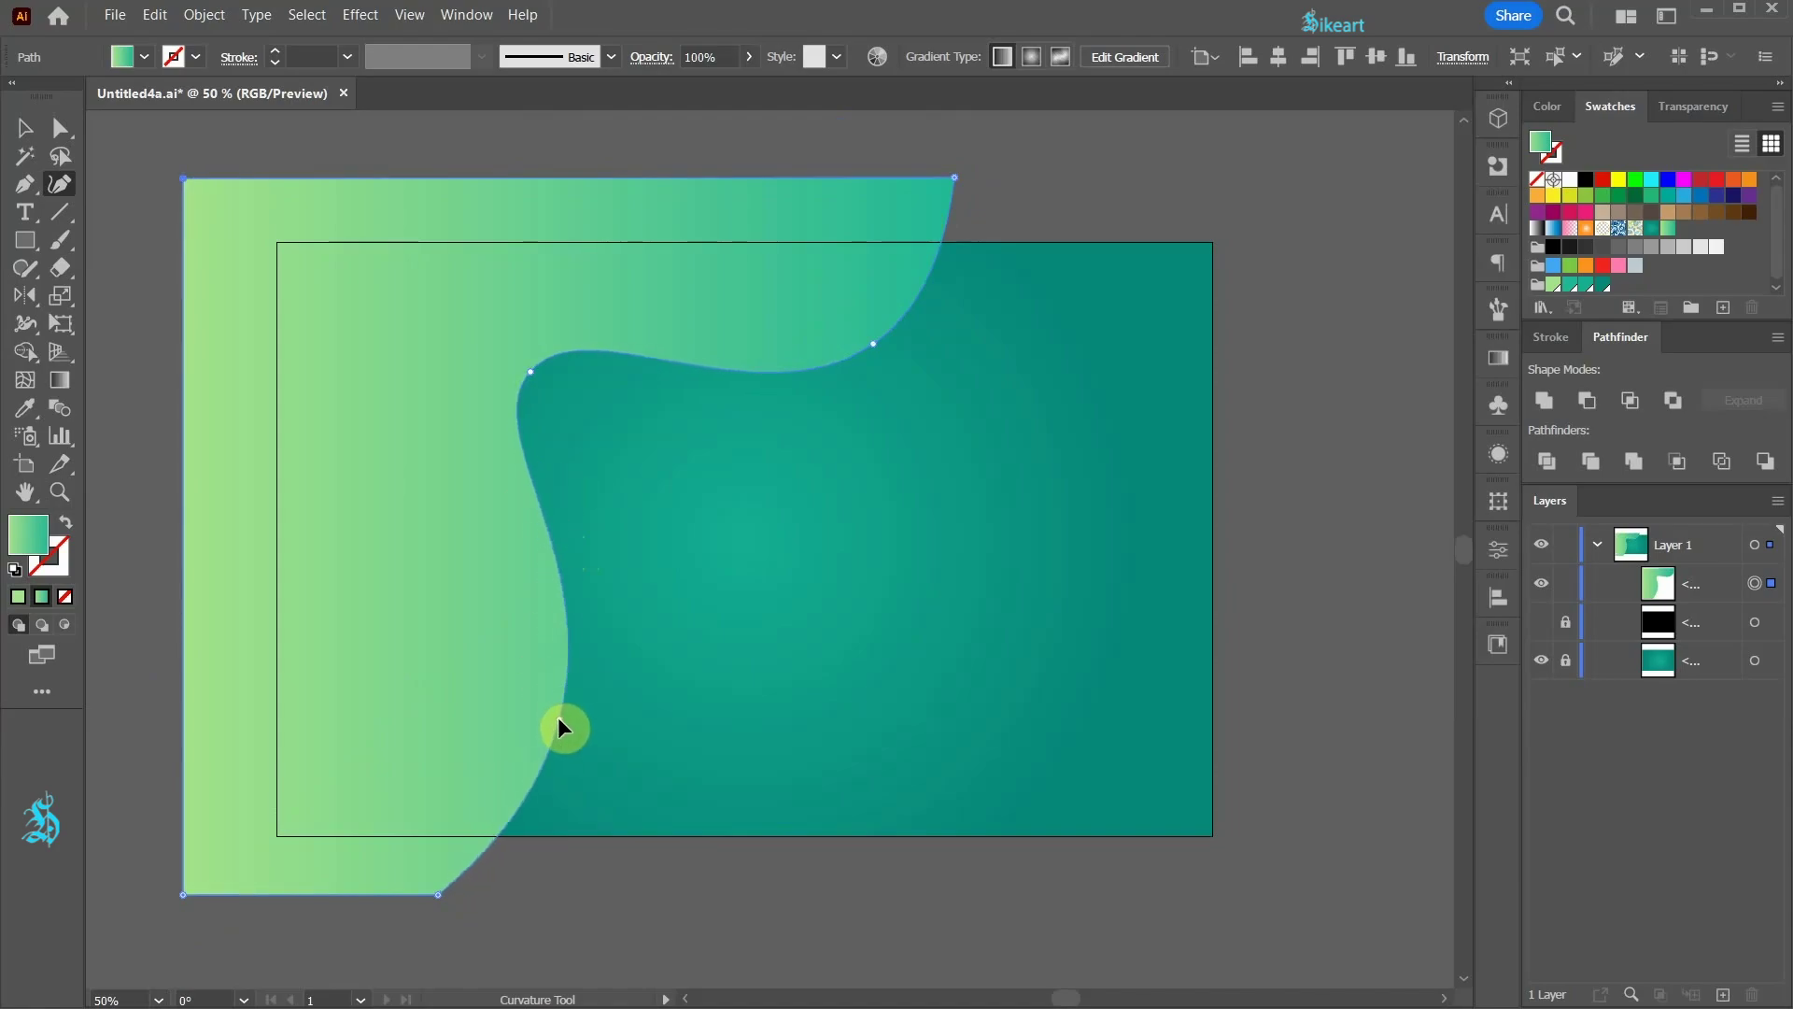
Step: Drag the wave's curve points to smooth its inner edge into an S-shape
drag(563, 728, 474, 482)
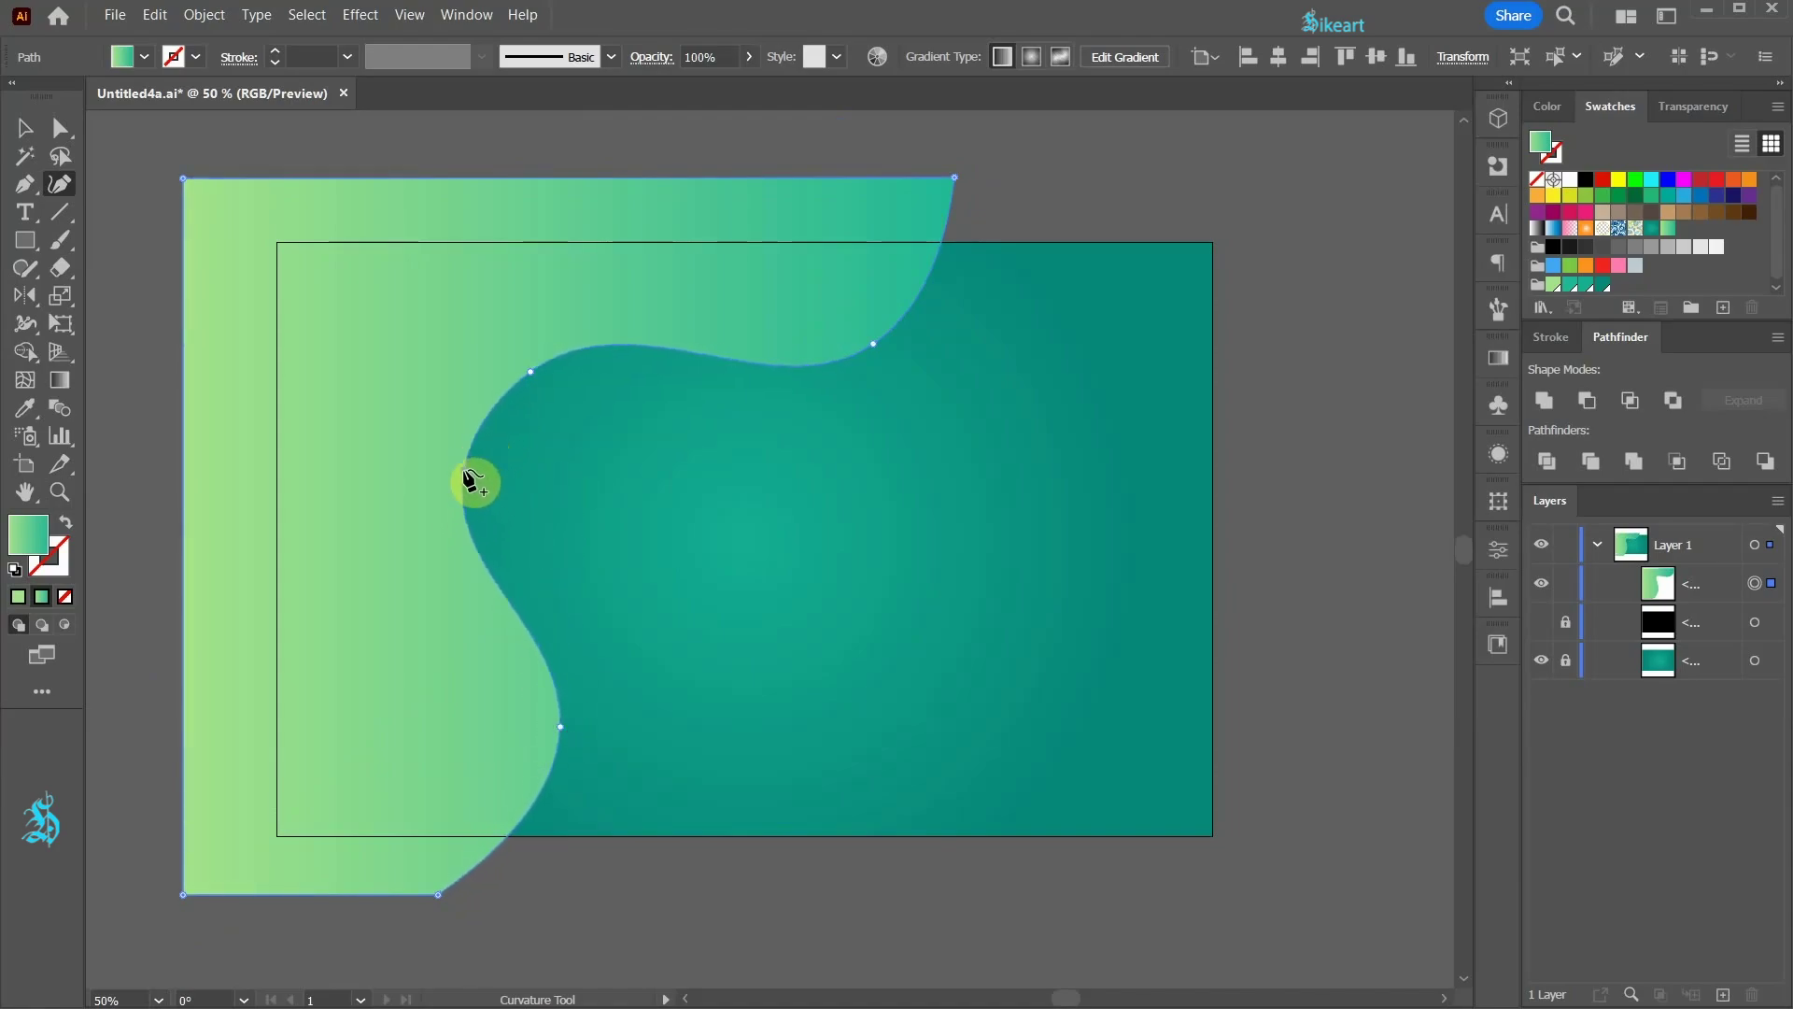
mouse_move(873, 344)
mouse_down()
mouse_move(864, 372)
mouse_move(848, 365)
mouse_up()
drag(530, 372, 505, 405)
drag(560, 725, 539, 736)
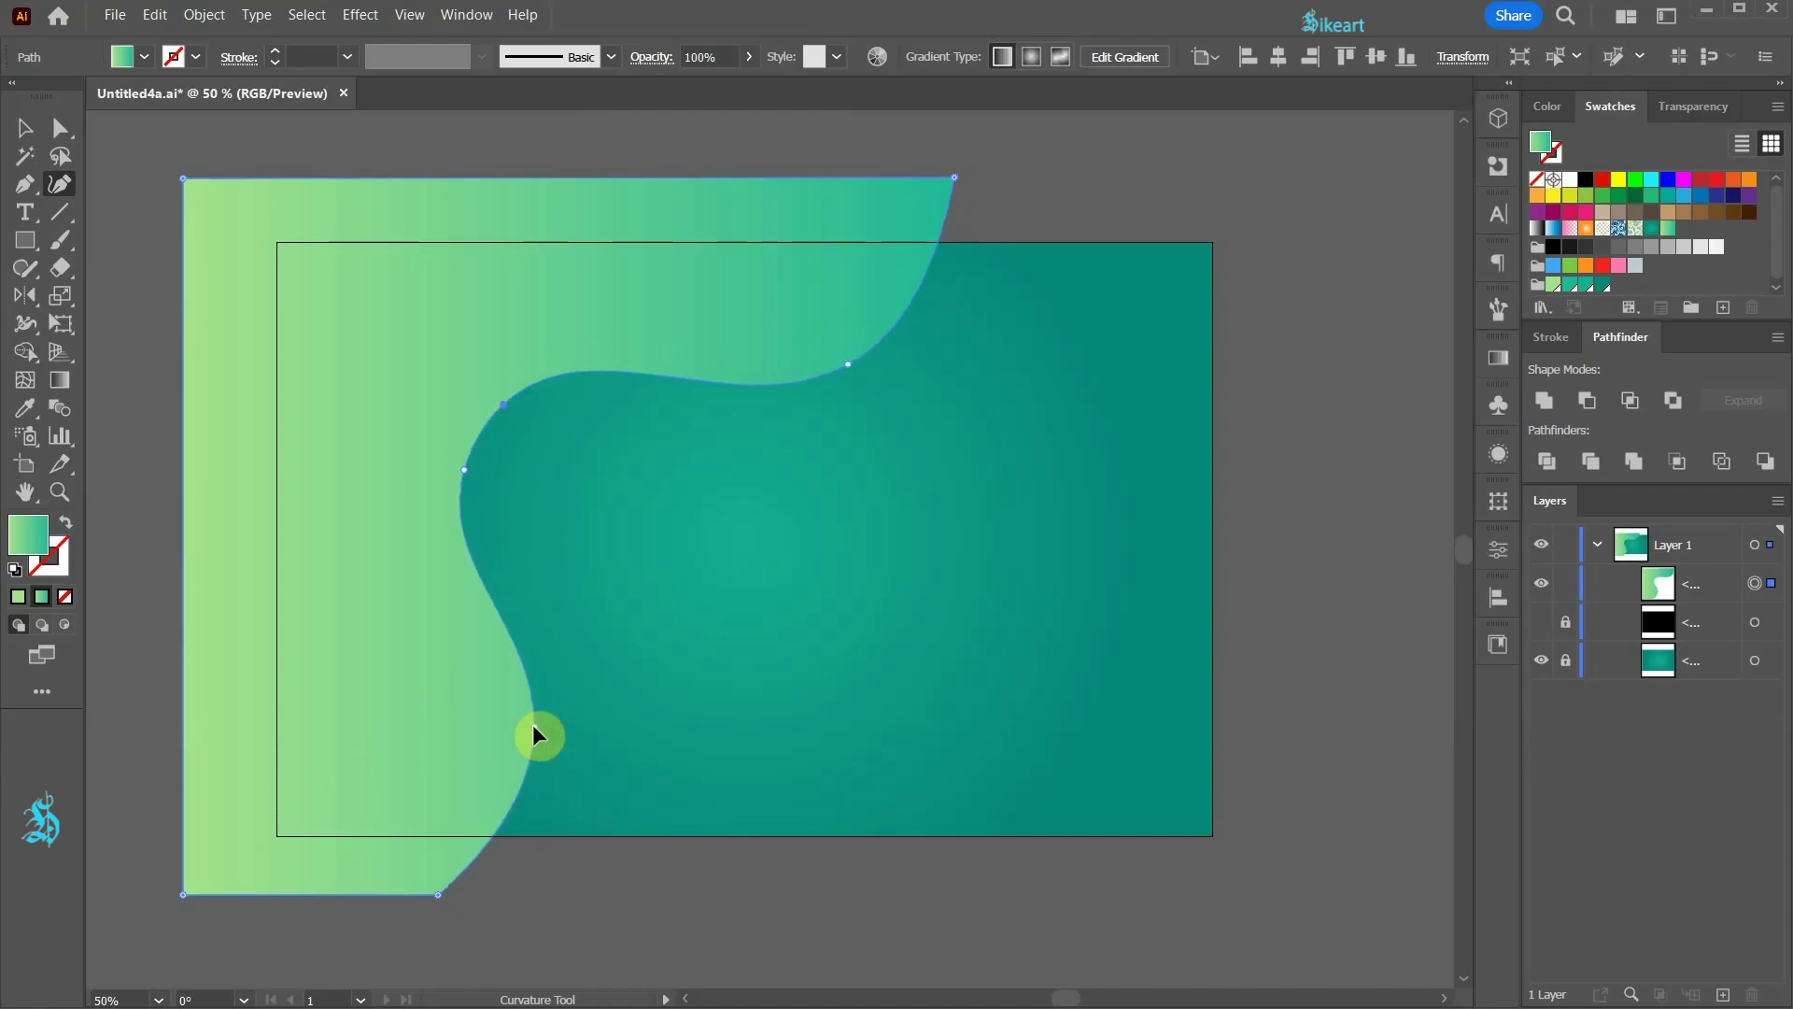
Step: Redirect the wave's gradient diagonally, from the lower right to its upper-left corner
key(g)
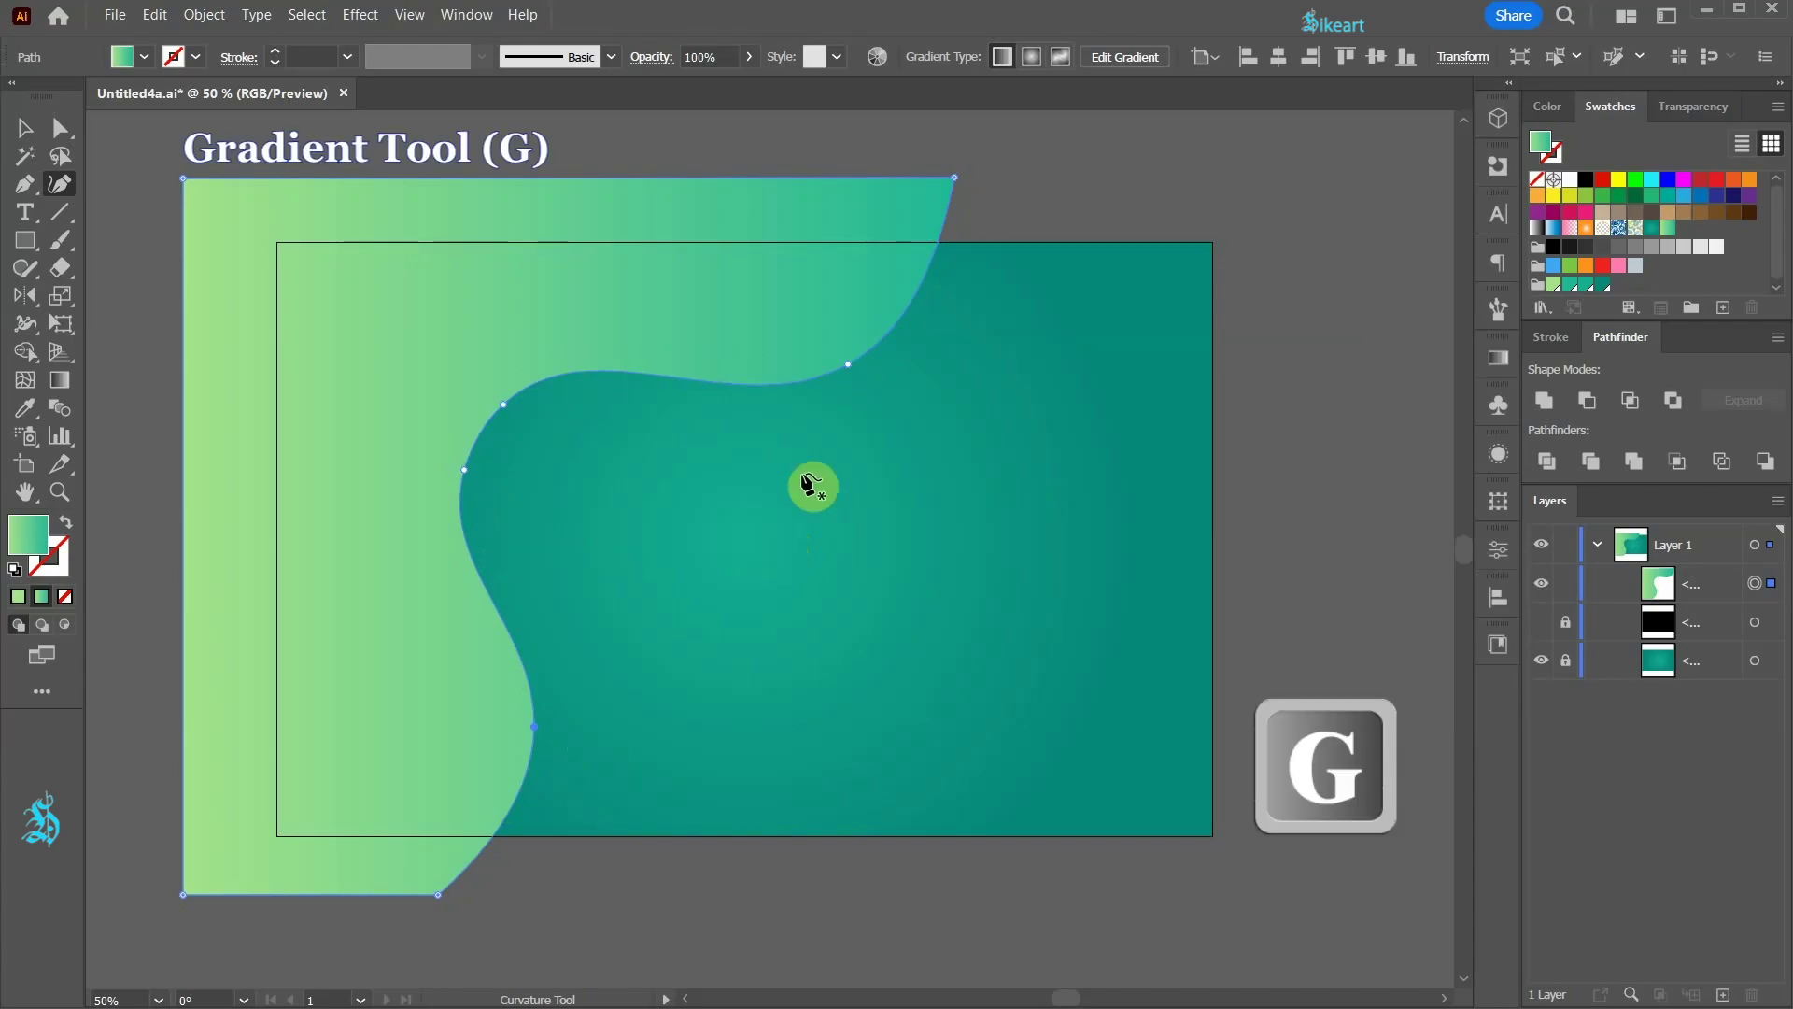
key(g)
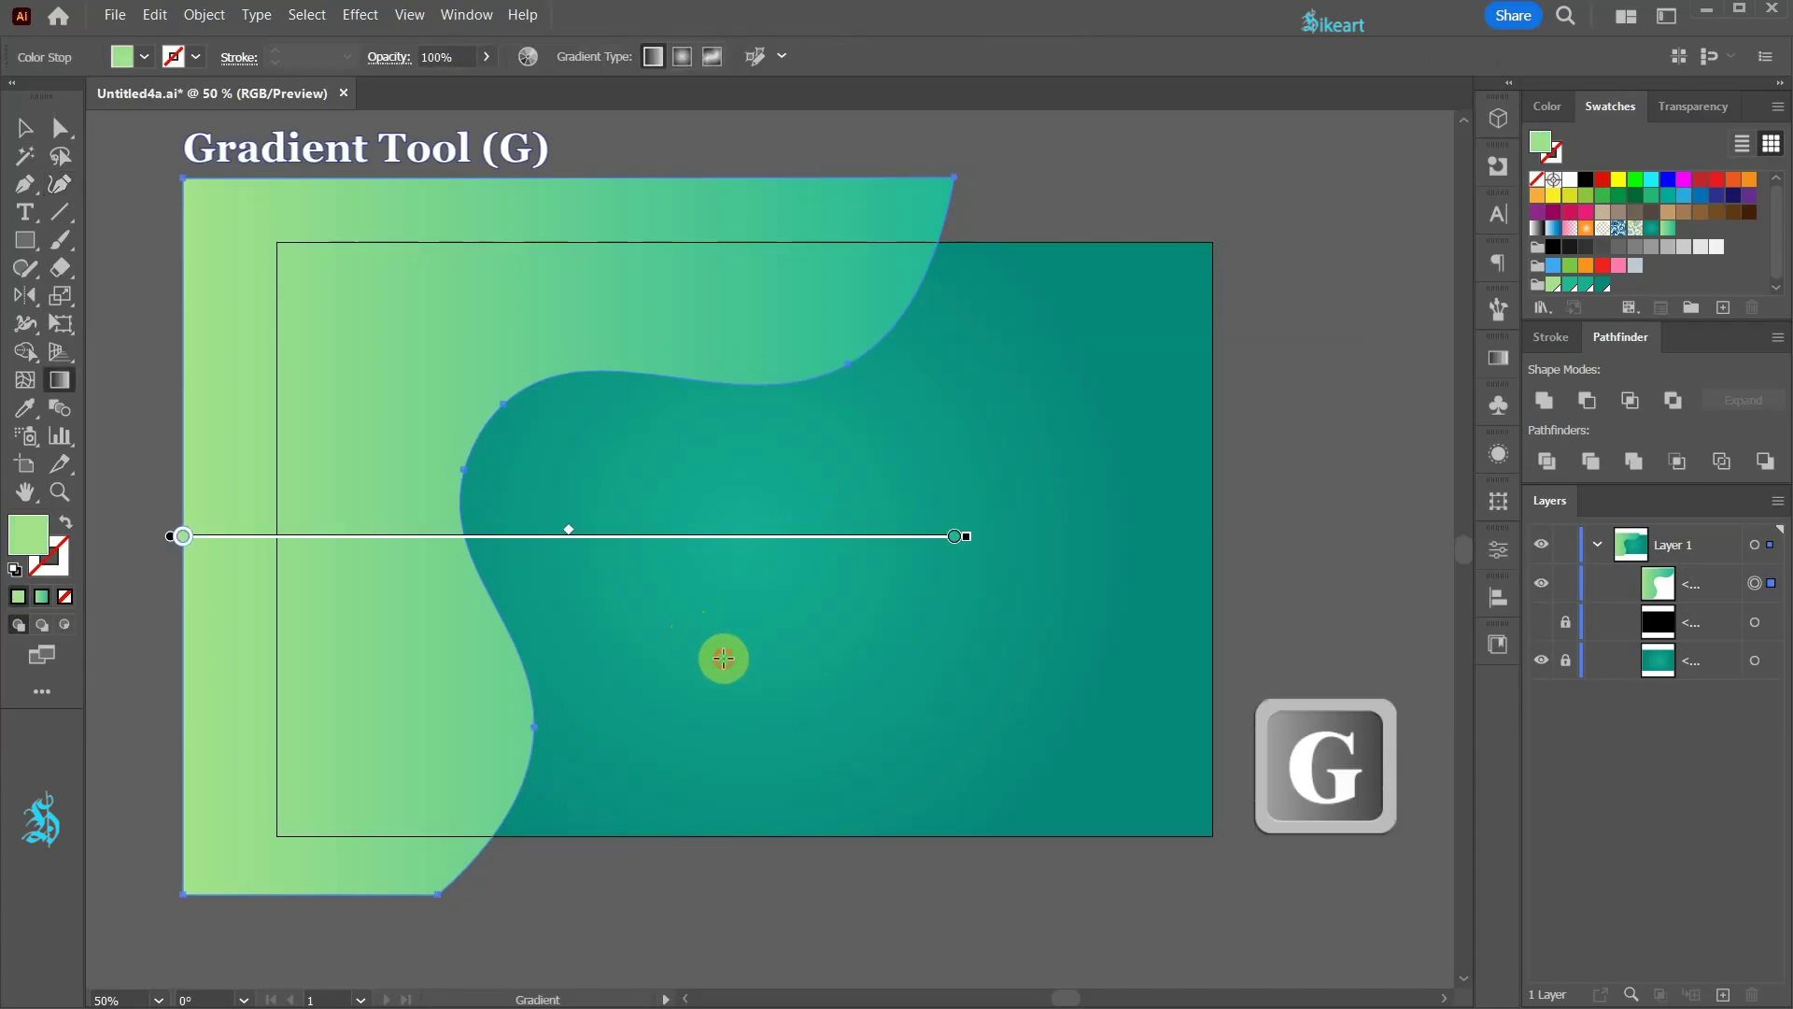
mouse_move(724, 658)
mouse_down()
mouse_move(460, 400)
mouse_move(268, 256)
mouse_move(312, 340)
mouse_move(281, 300)
mouse_up()
key(v)
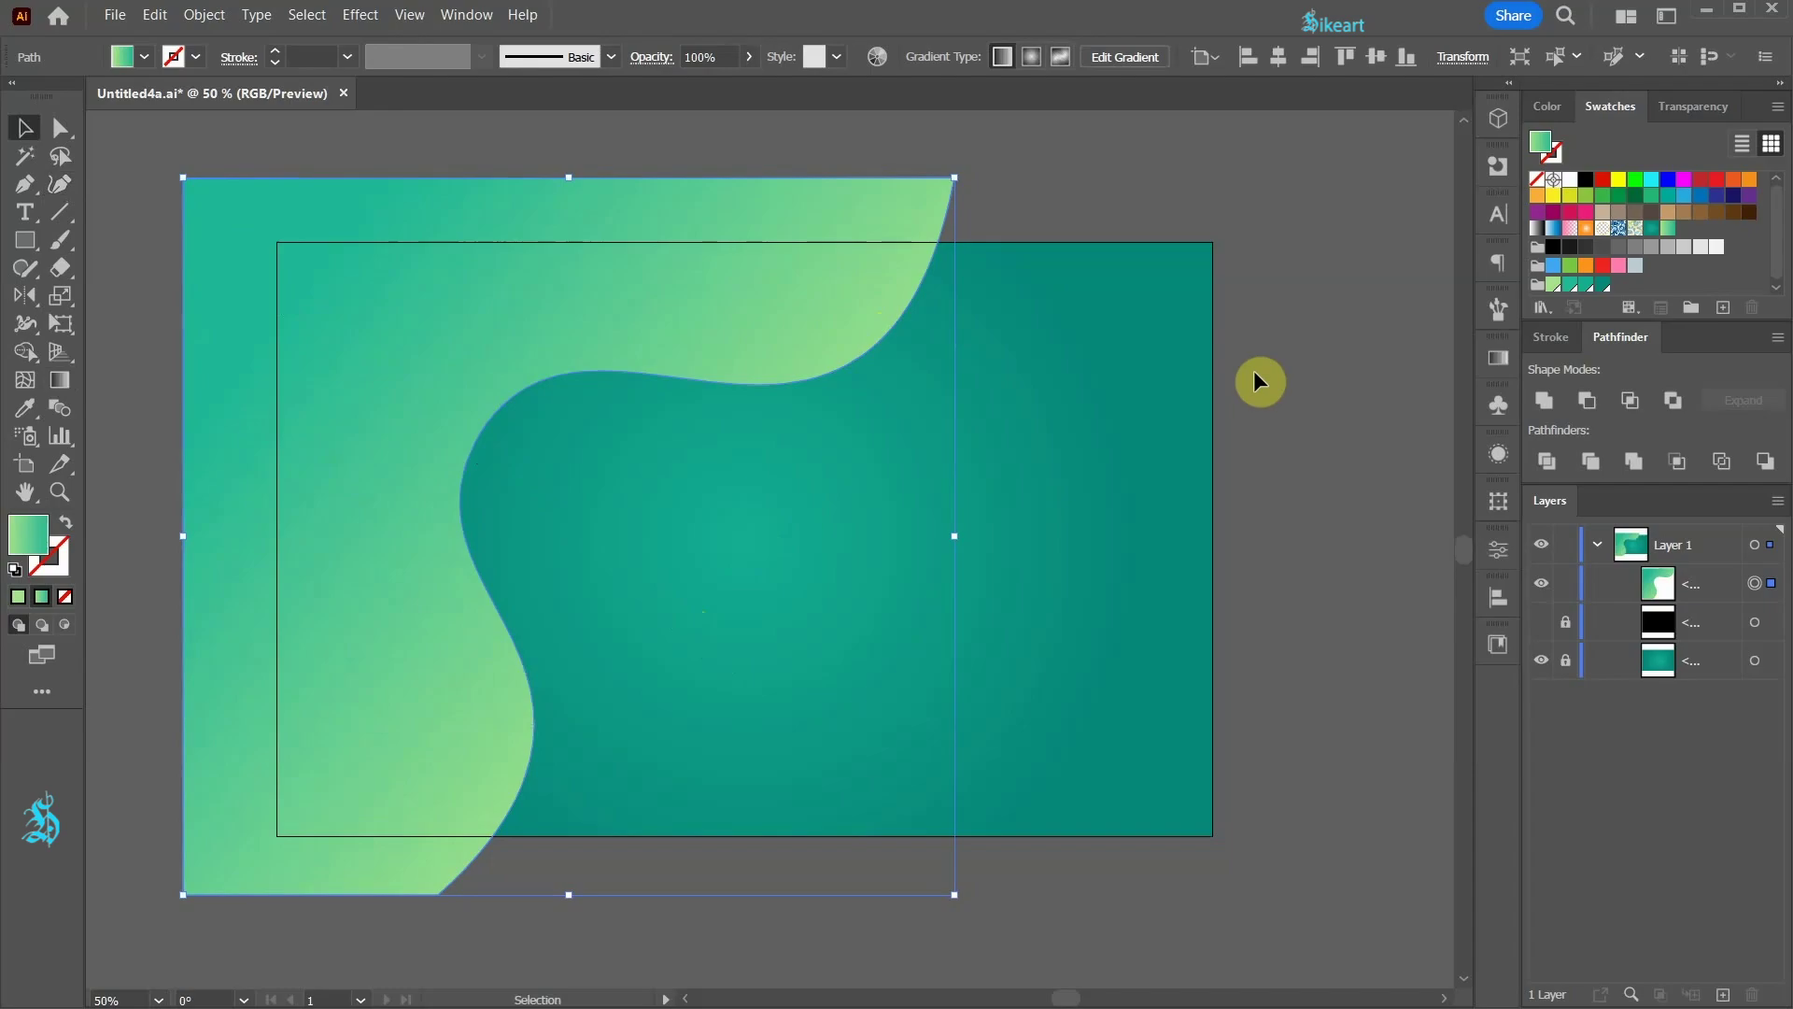
Step: Paste a copy of the wave directly behind the original and fill it with solid teal #08887b
key(ctrl+c)
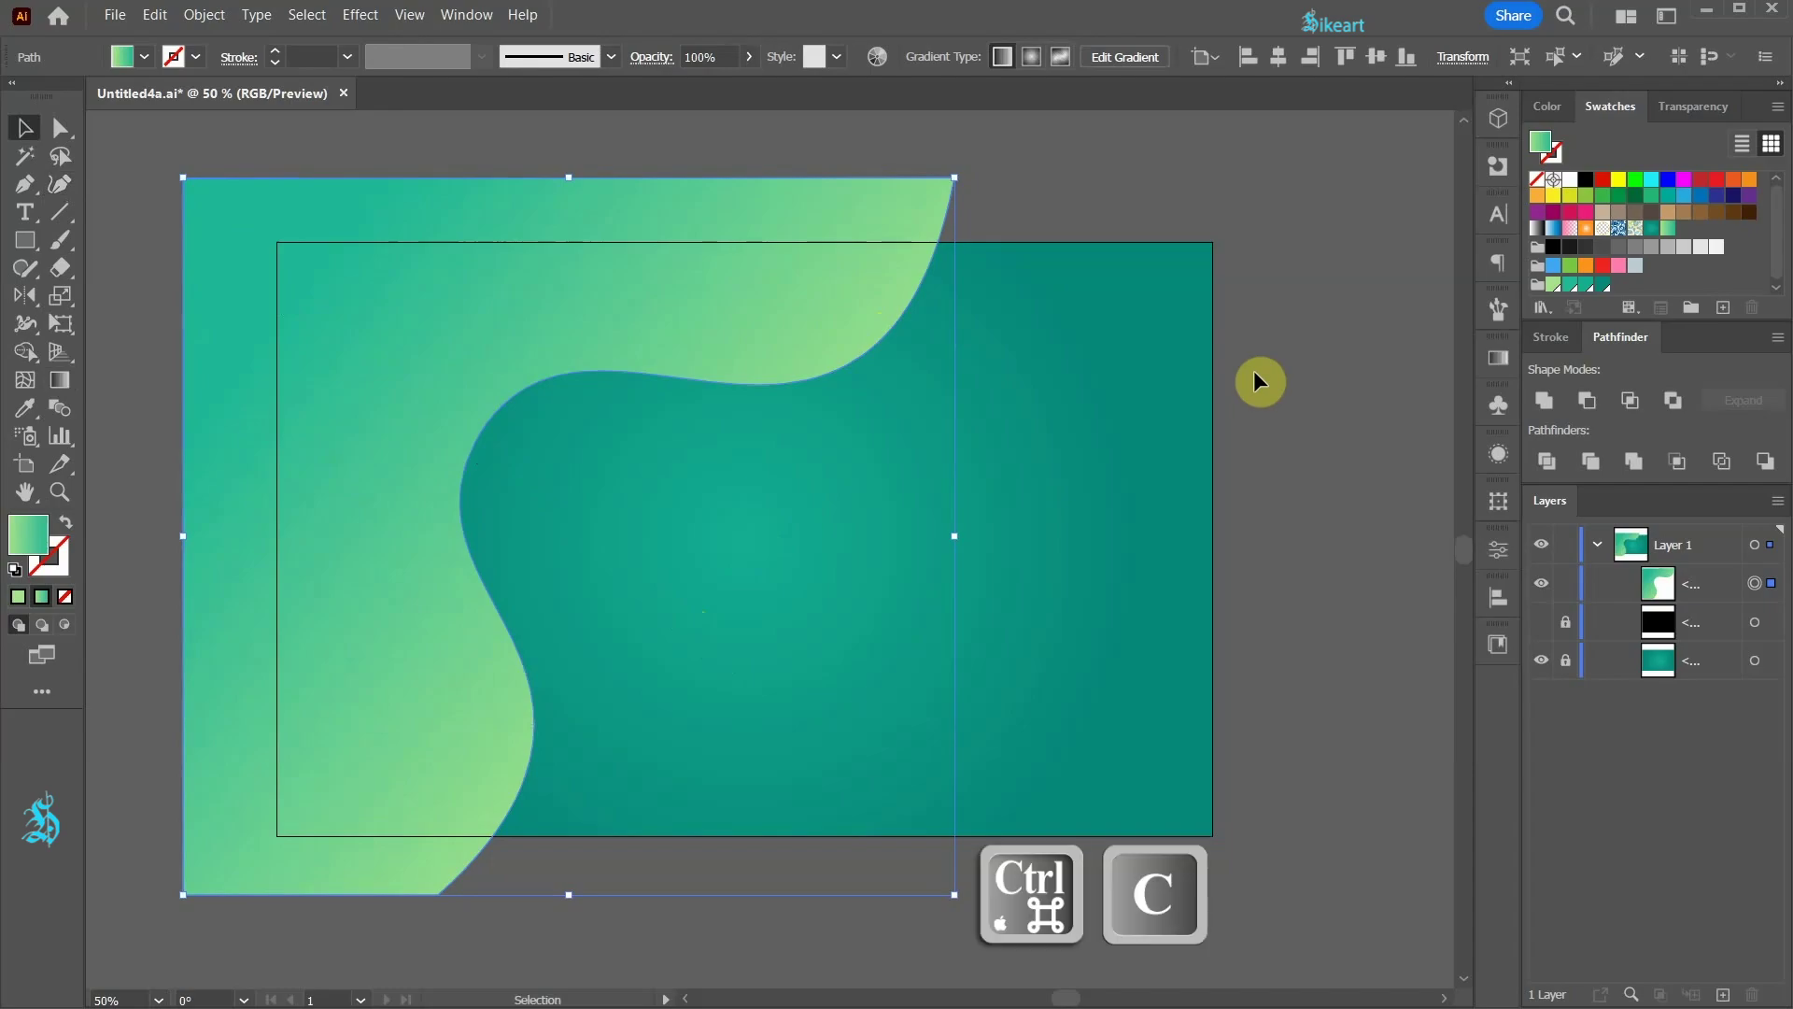
key(a)
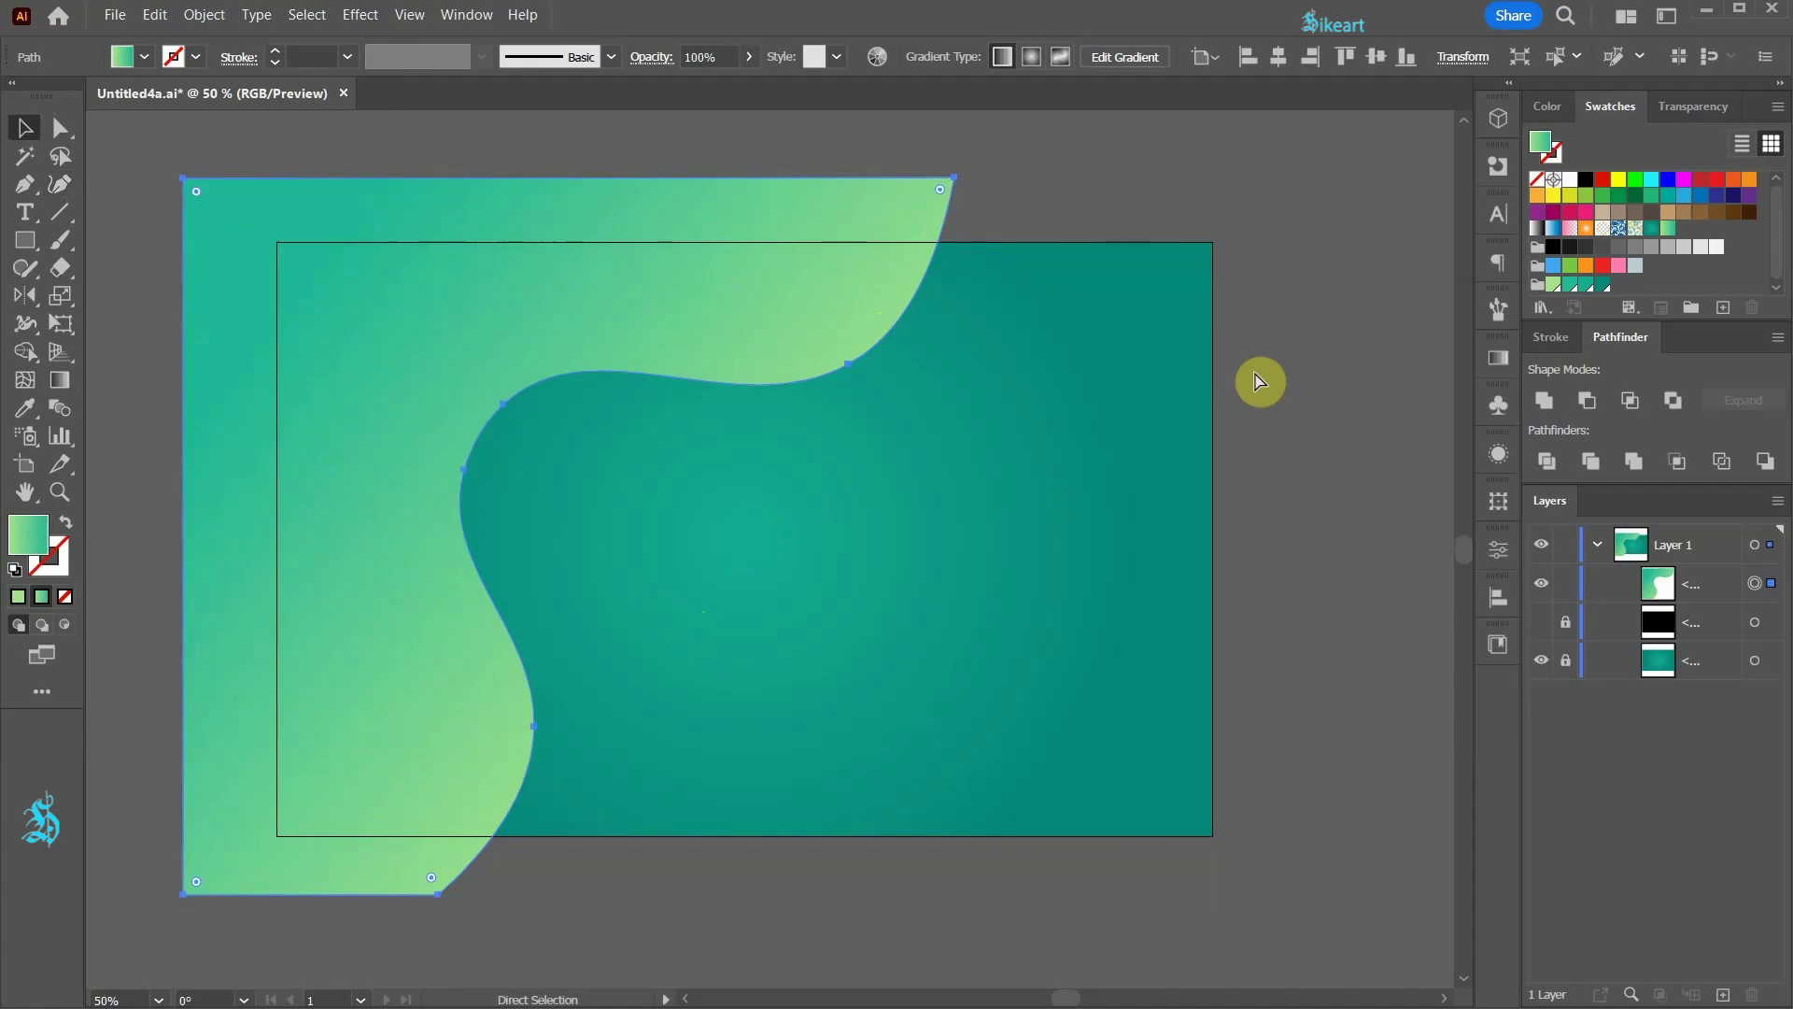
key(ctrl+b)
key(v)
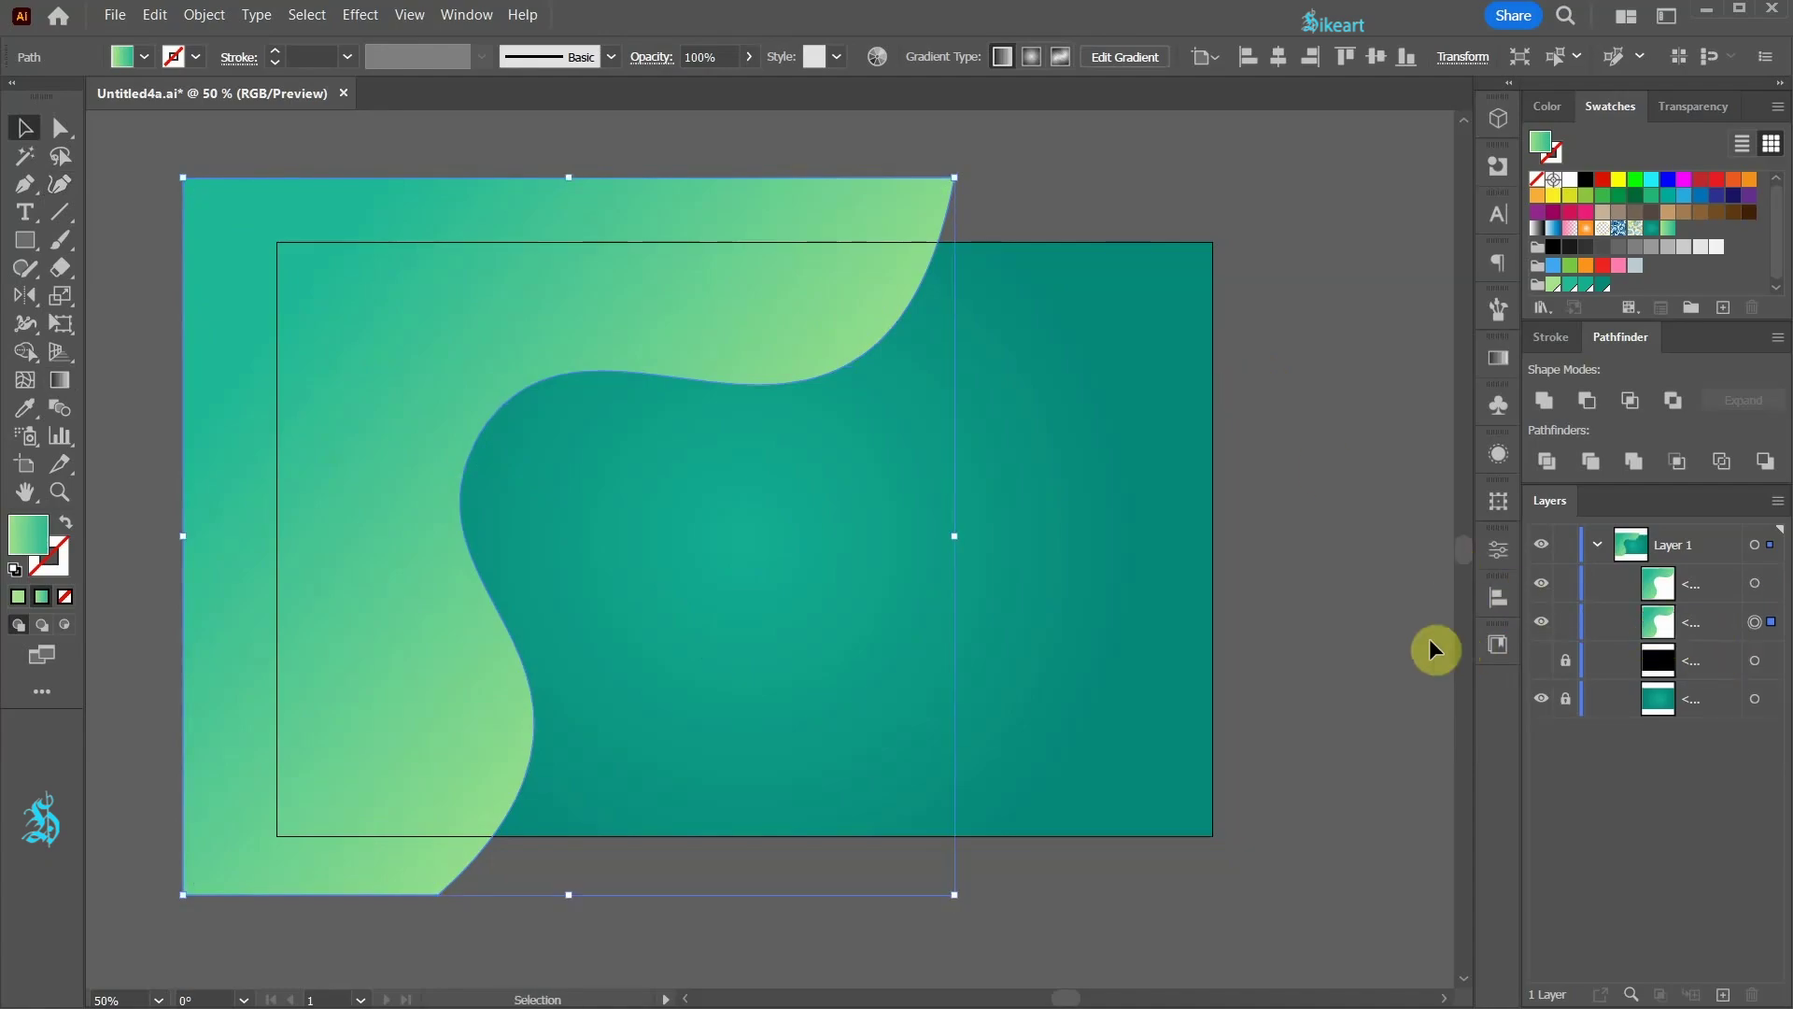
key(ctrl+z)
key(v)
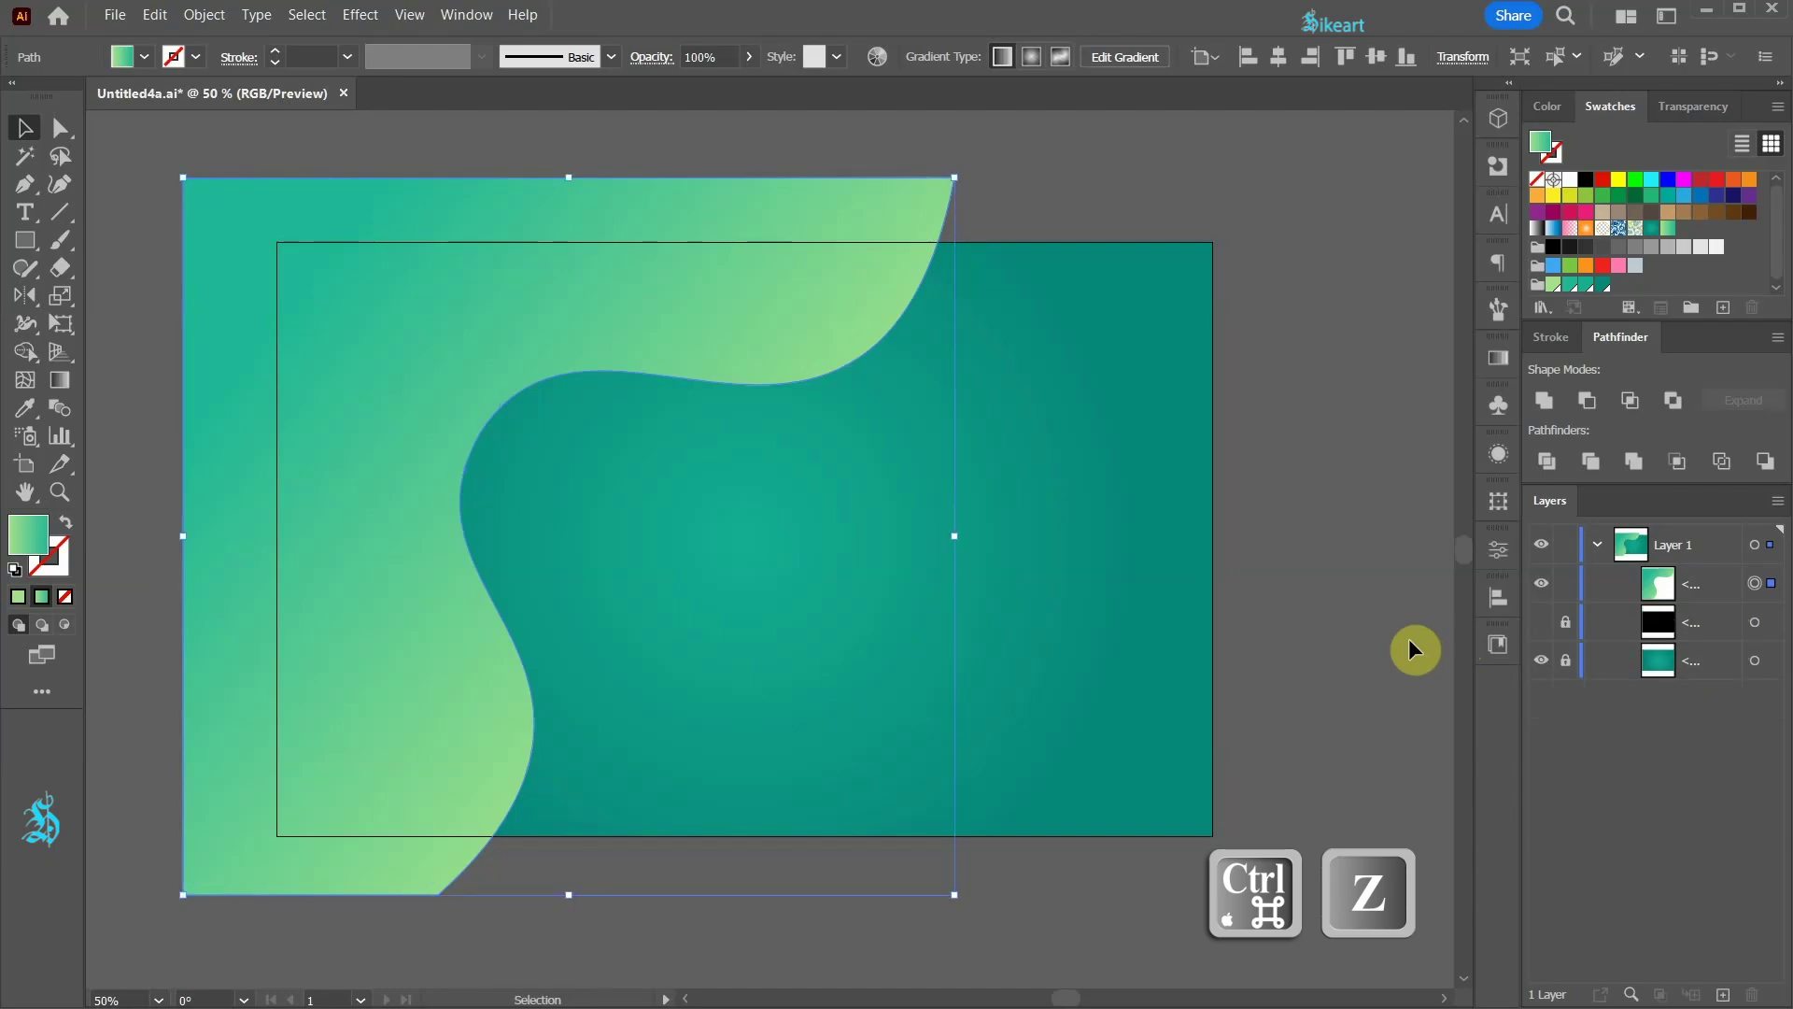
key(ctrl+c)
key(ctrl+b)
key(a)
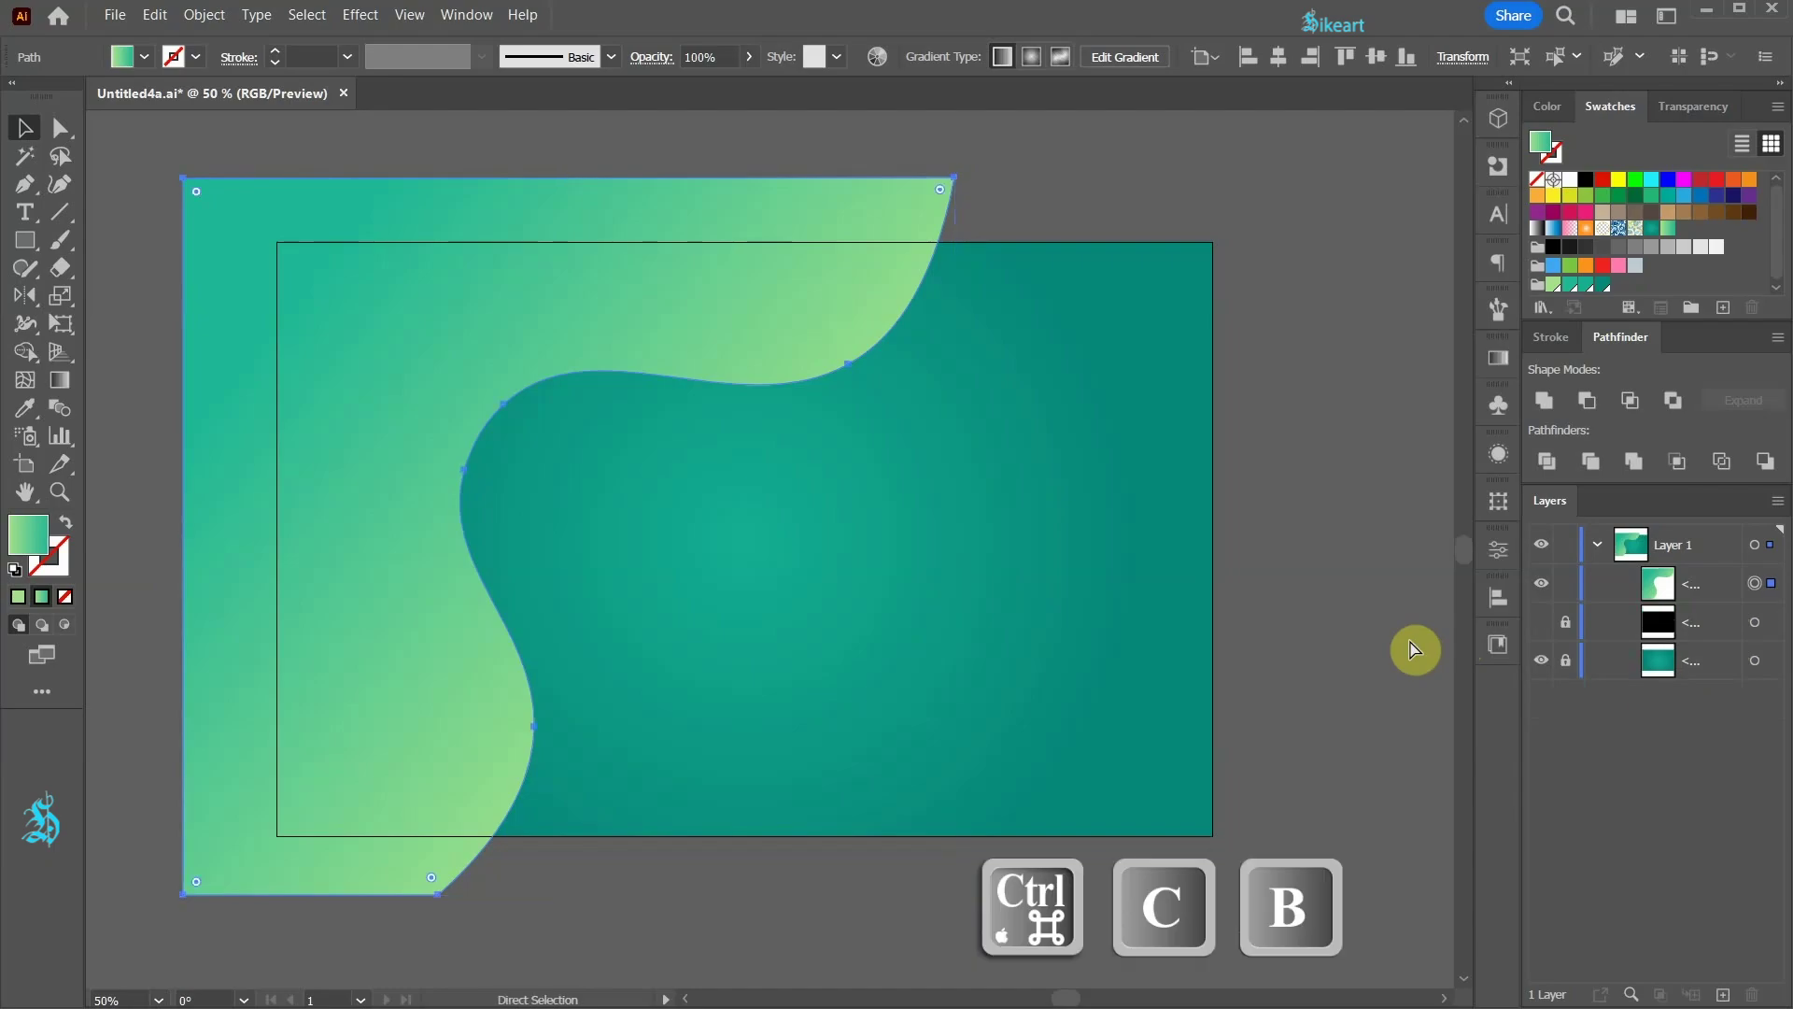
key(v)
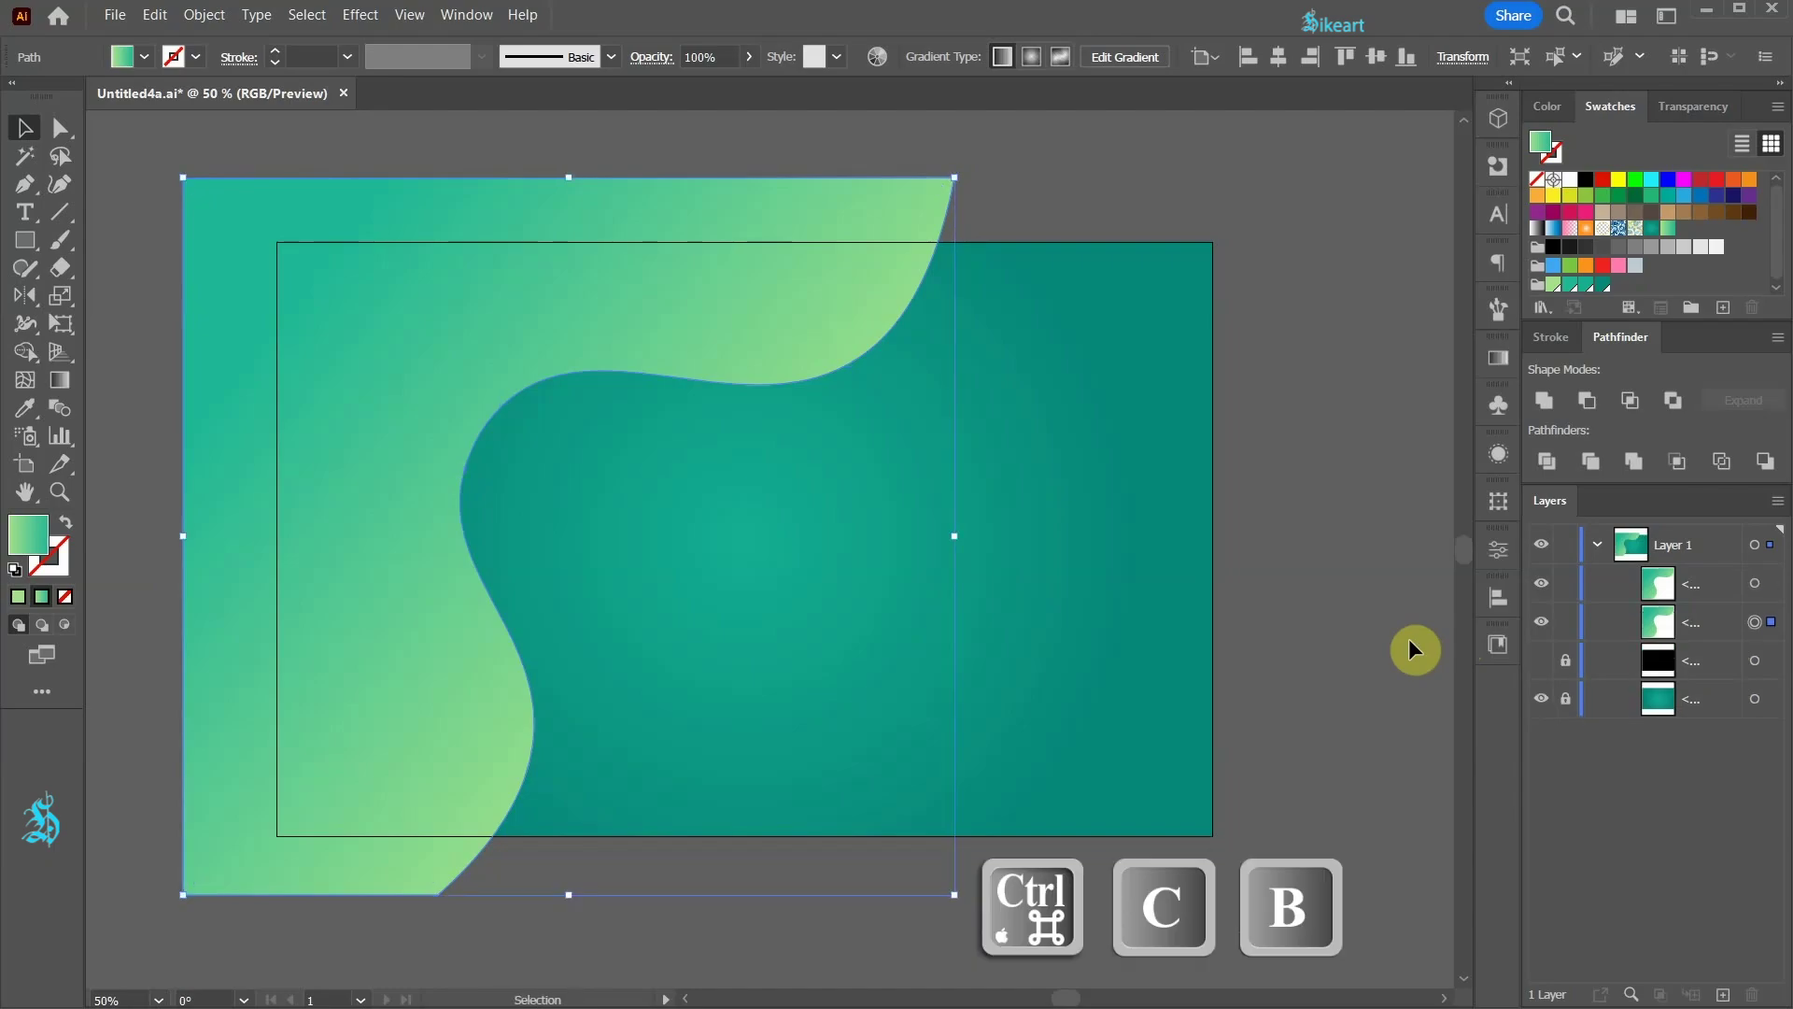
click(1602, 285)
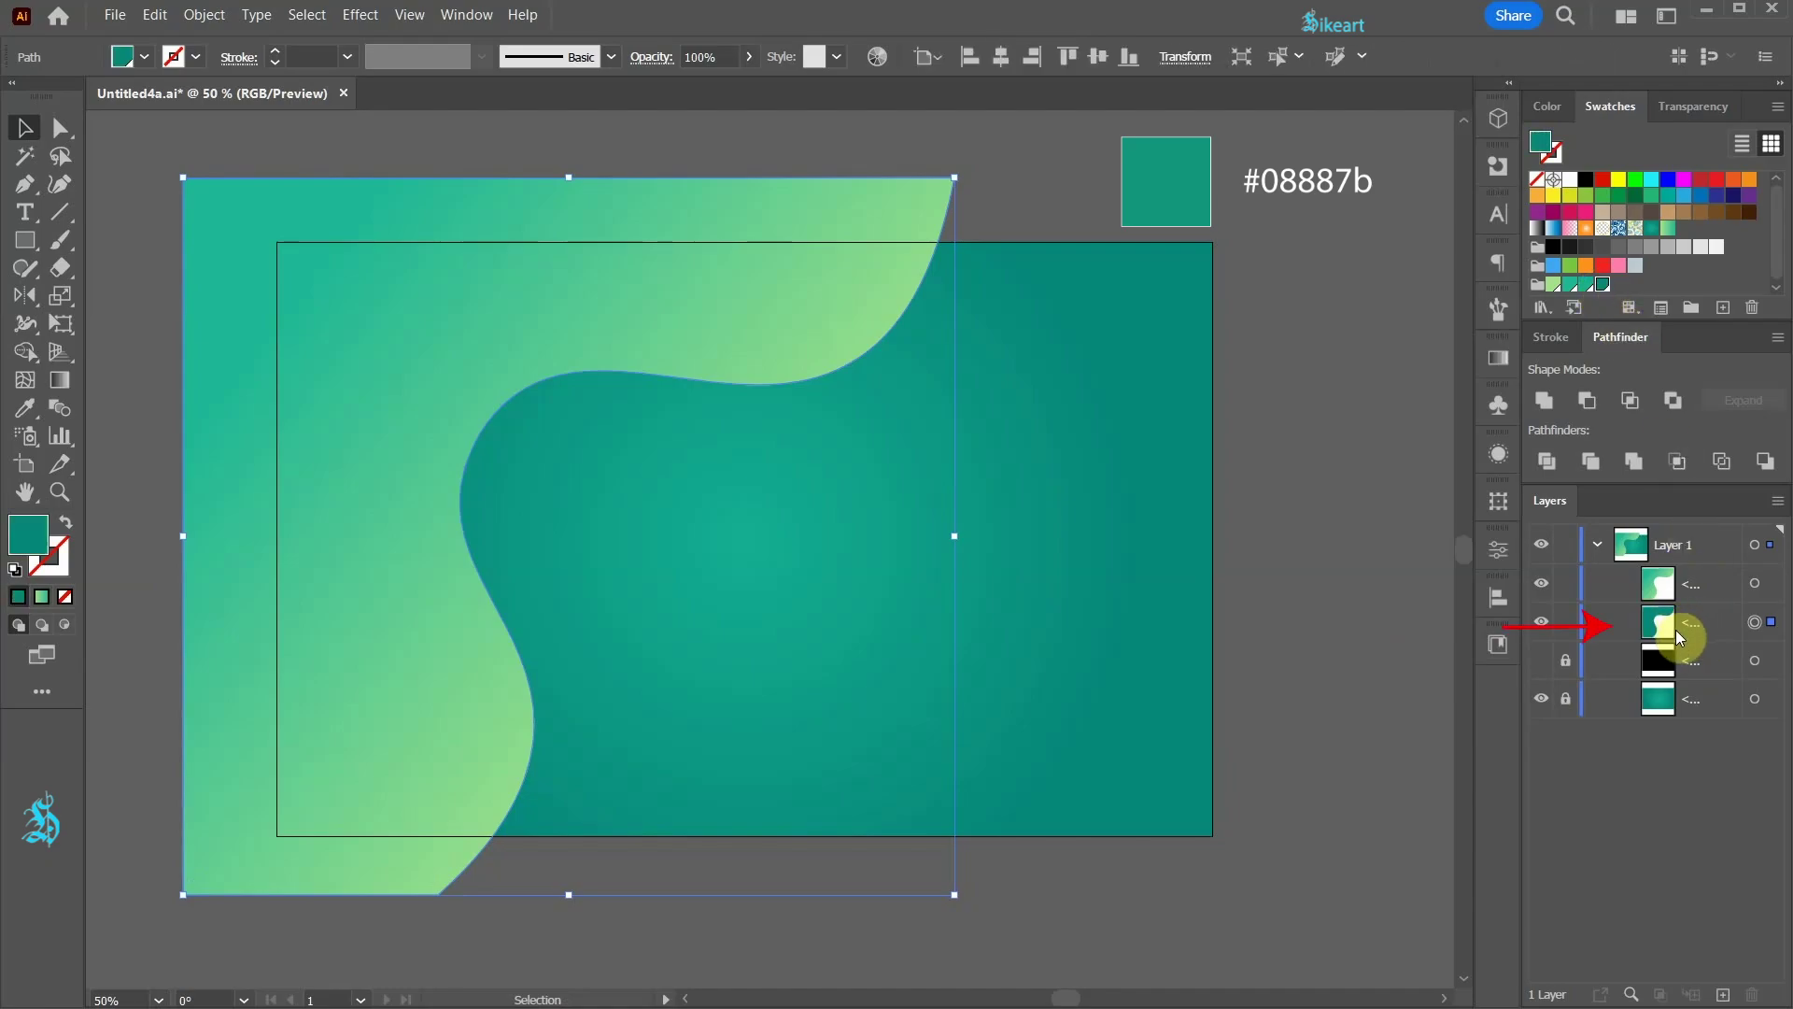
Step: Rename the back copy's layer to SHADOW
drag(1523, 580, 1483, 581)
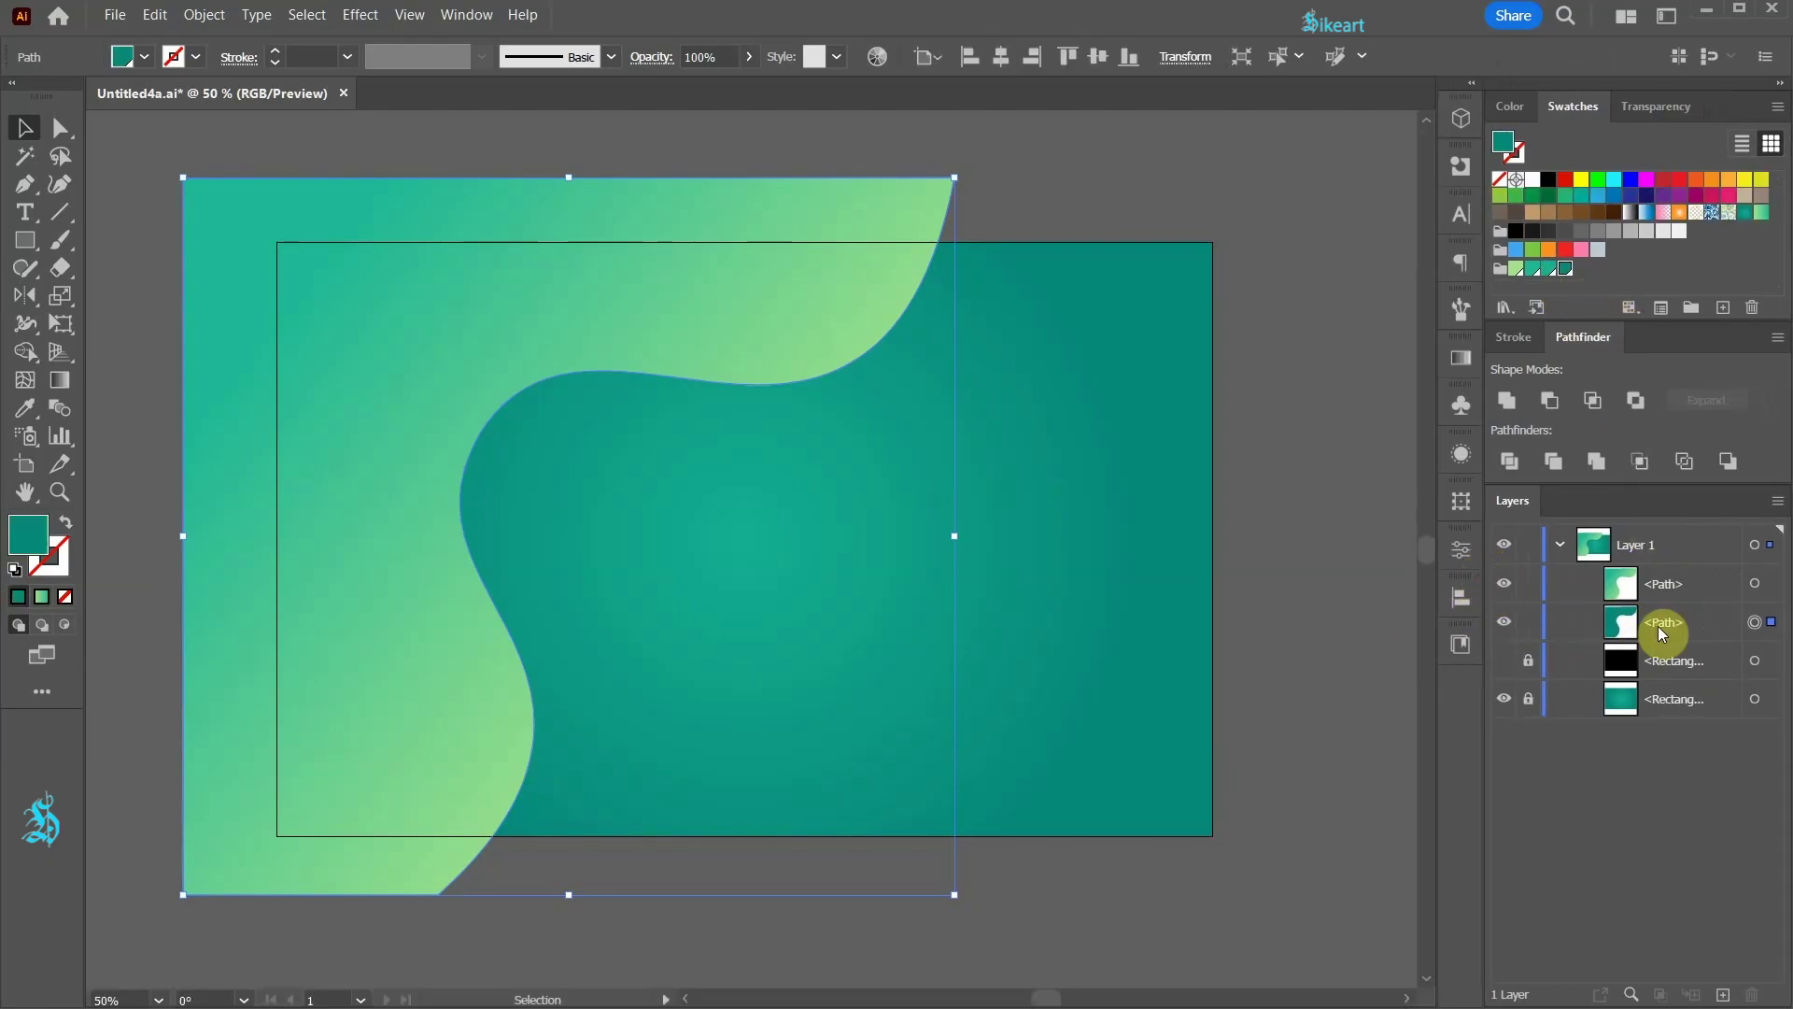
double_click(1667, 622)
text(SHADOW)
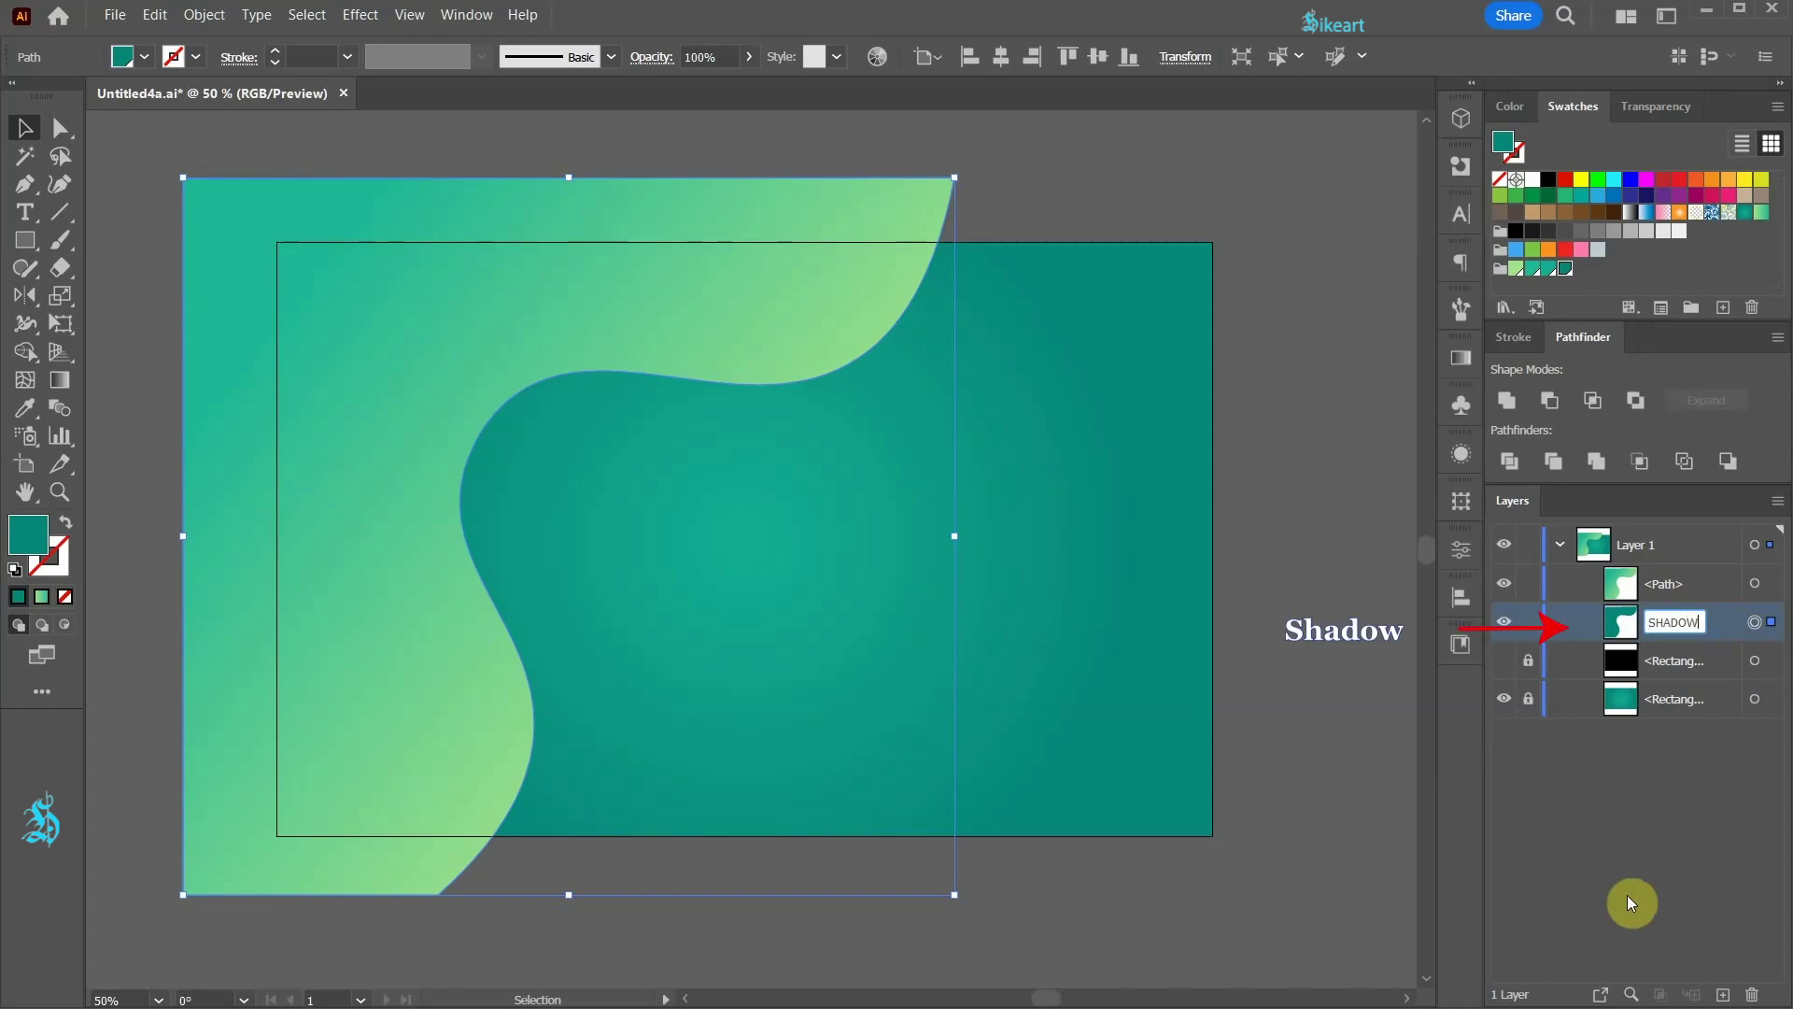
key(Return)
Step: Nudge the SHADOW shape slightly right and up so a dark edge shows
key(v)
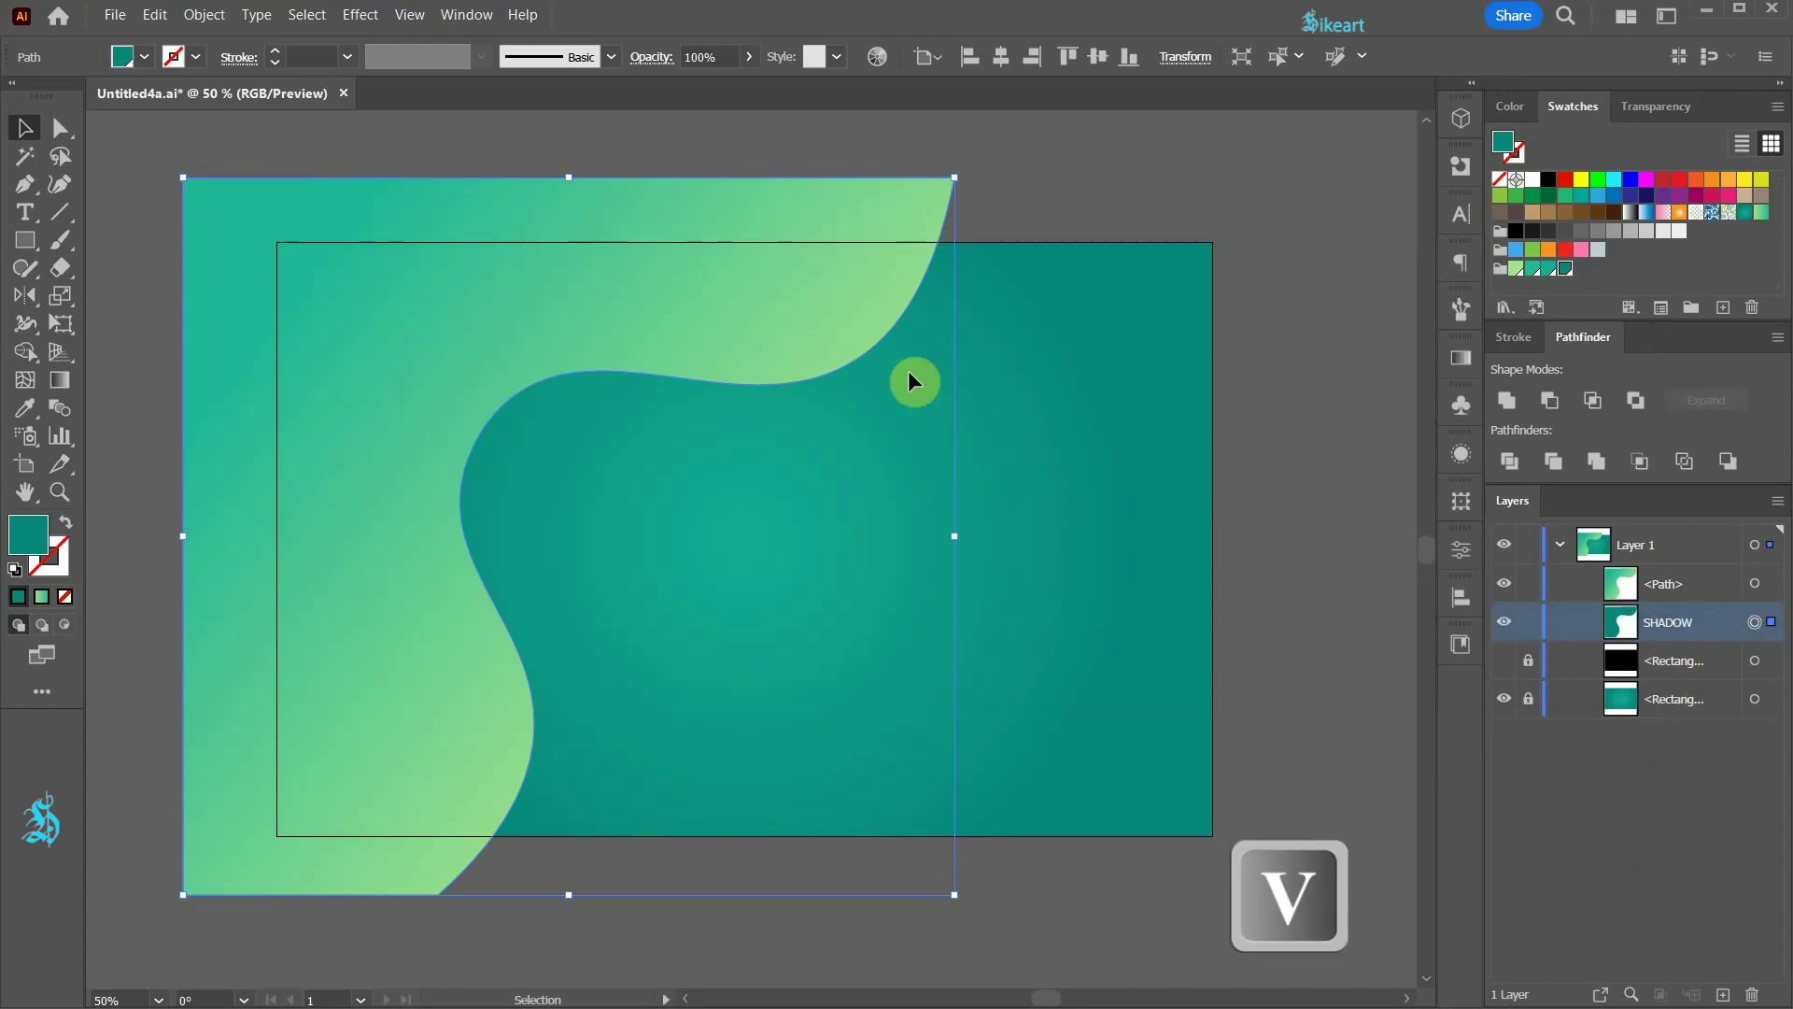
drag(869, 351, 917, 343)
key(ctrl+z)
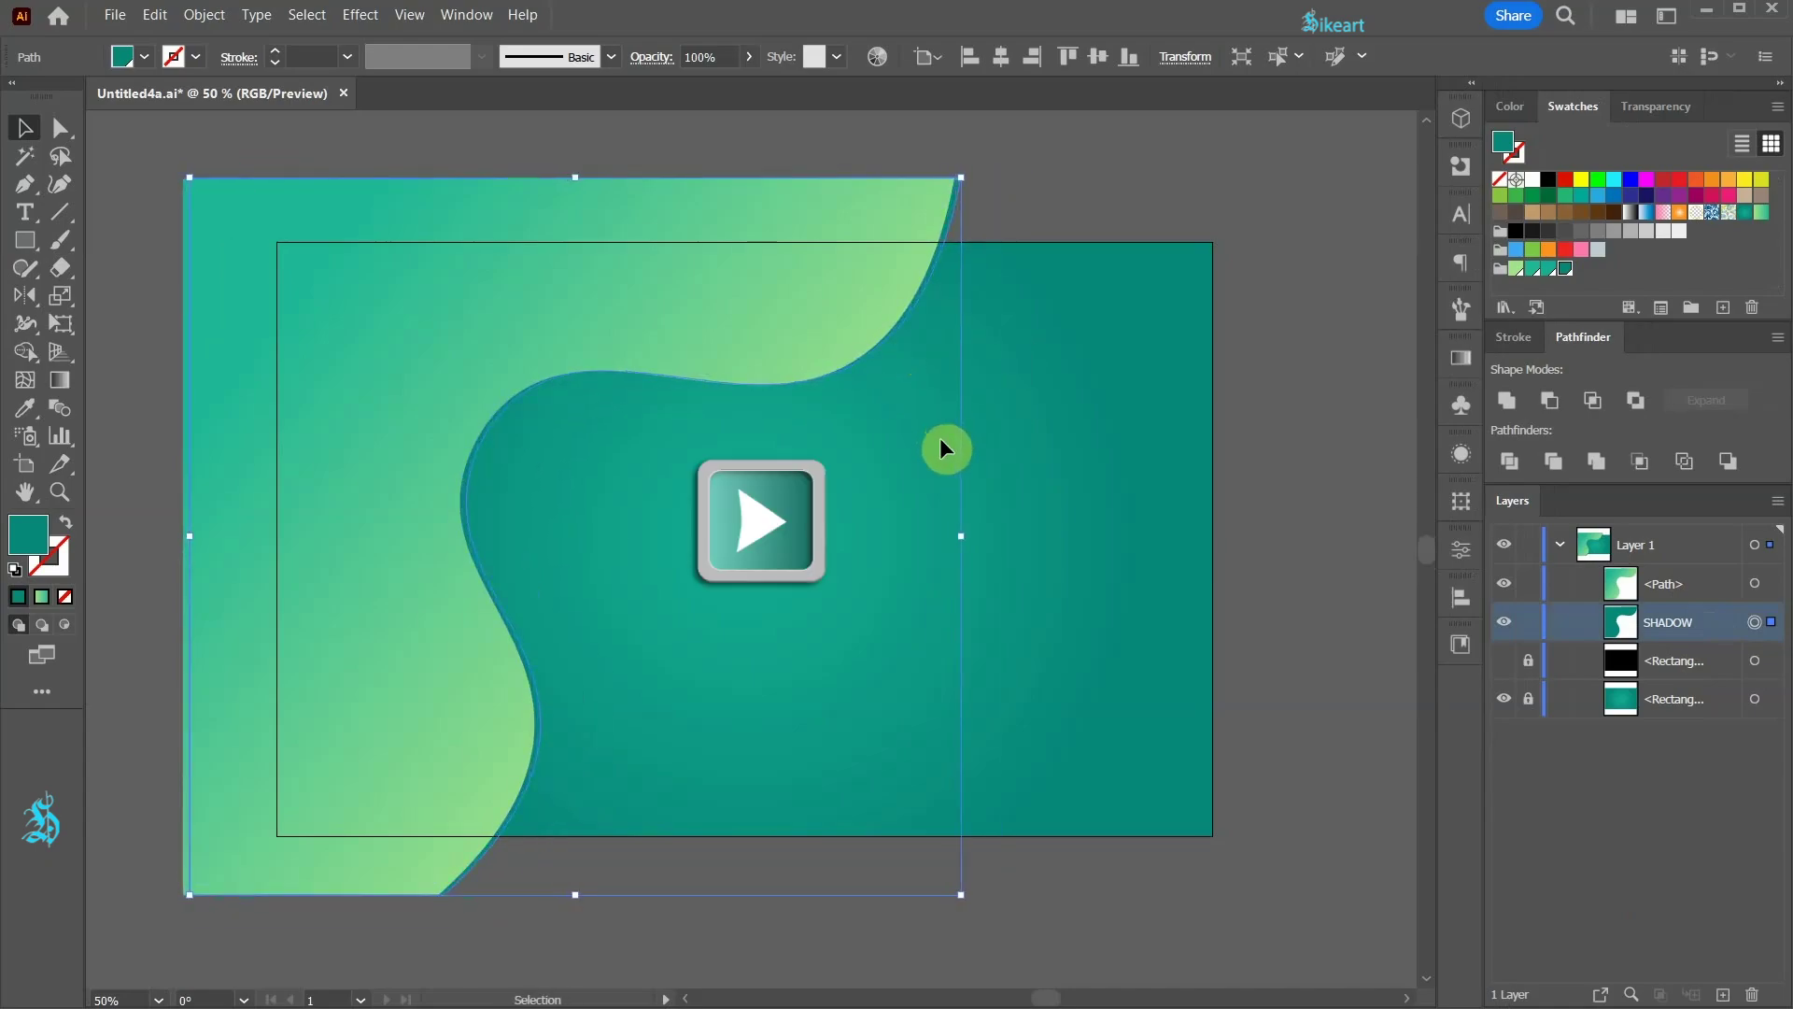
key(Right)
key(Right)
key(Right)
key(Right)
key(Right)
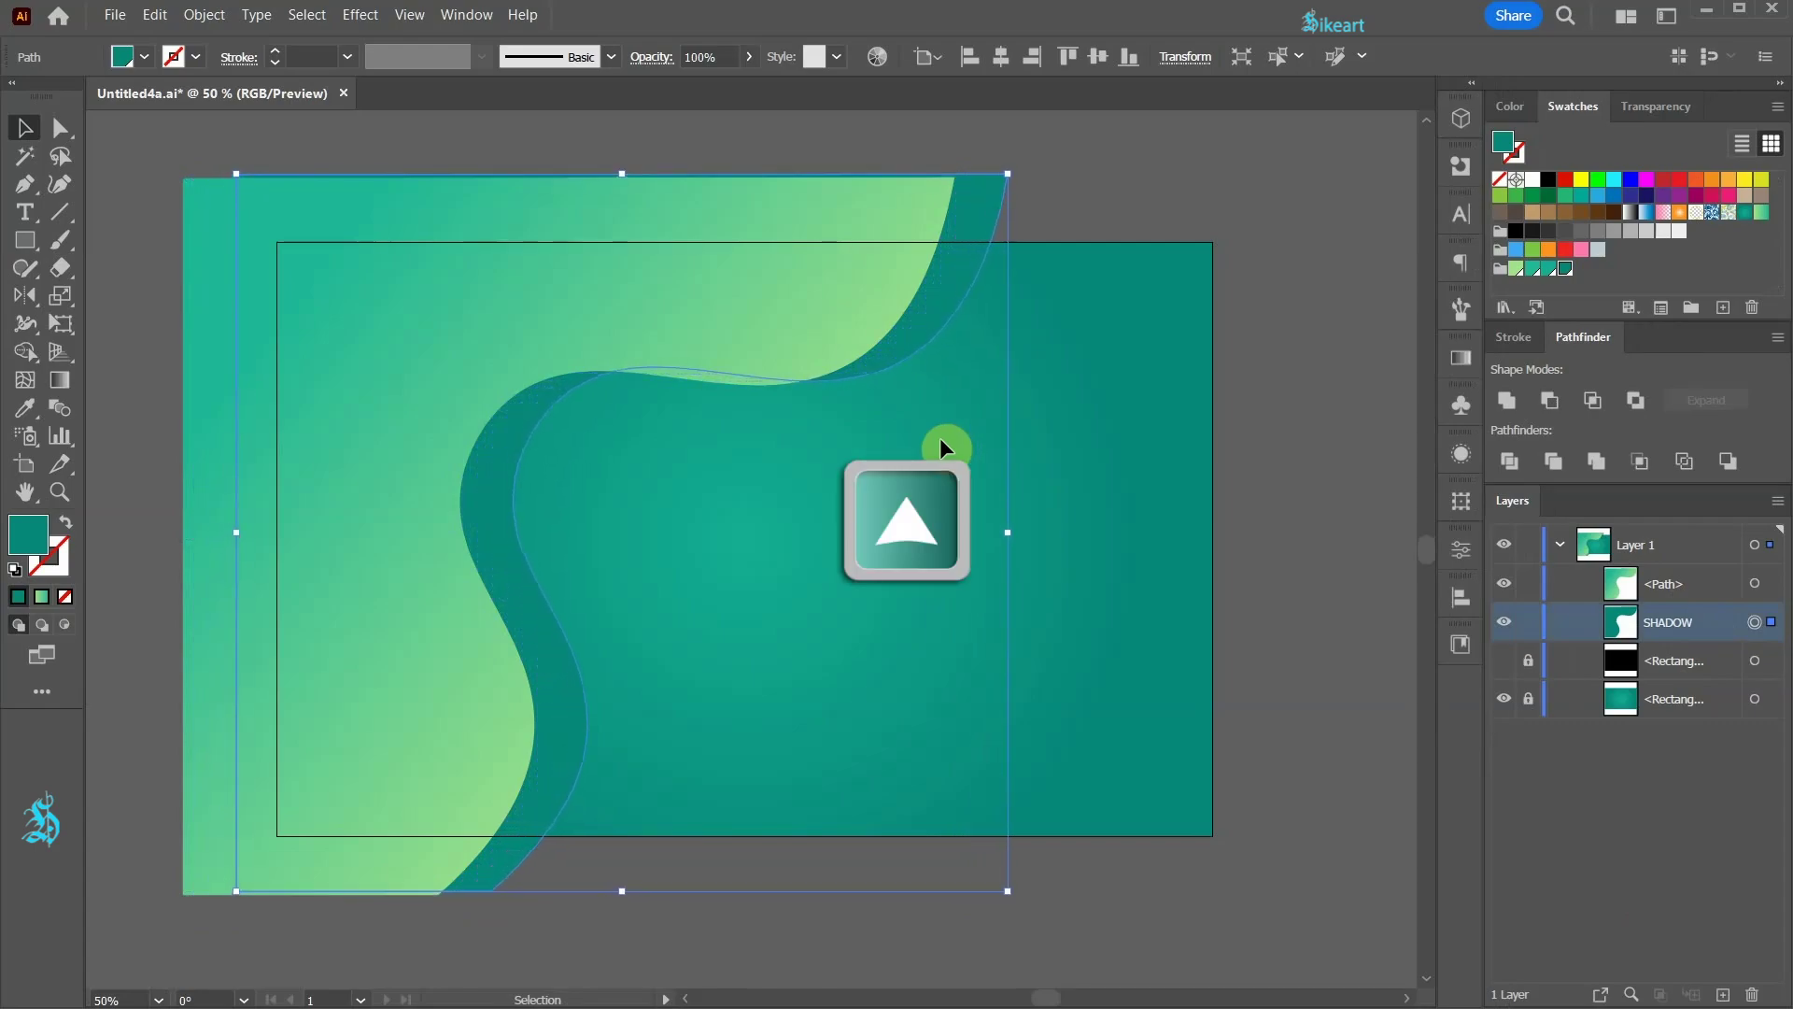
key(Up)
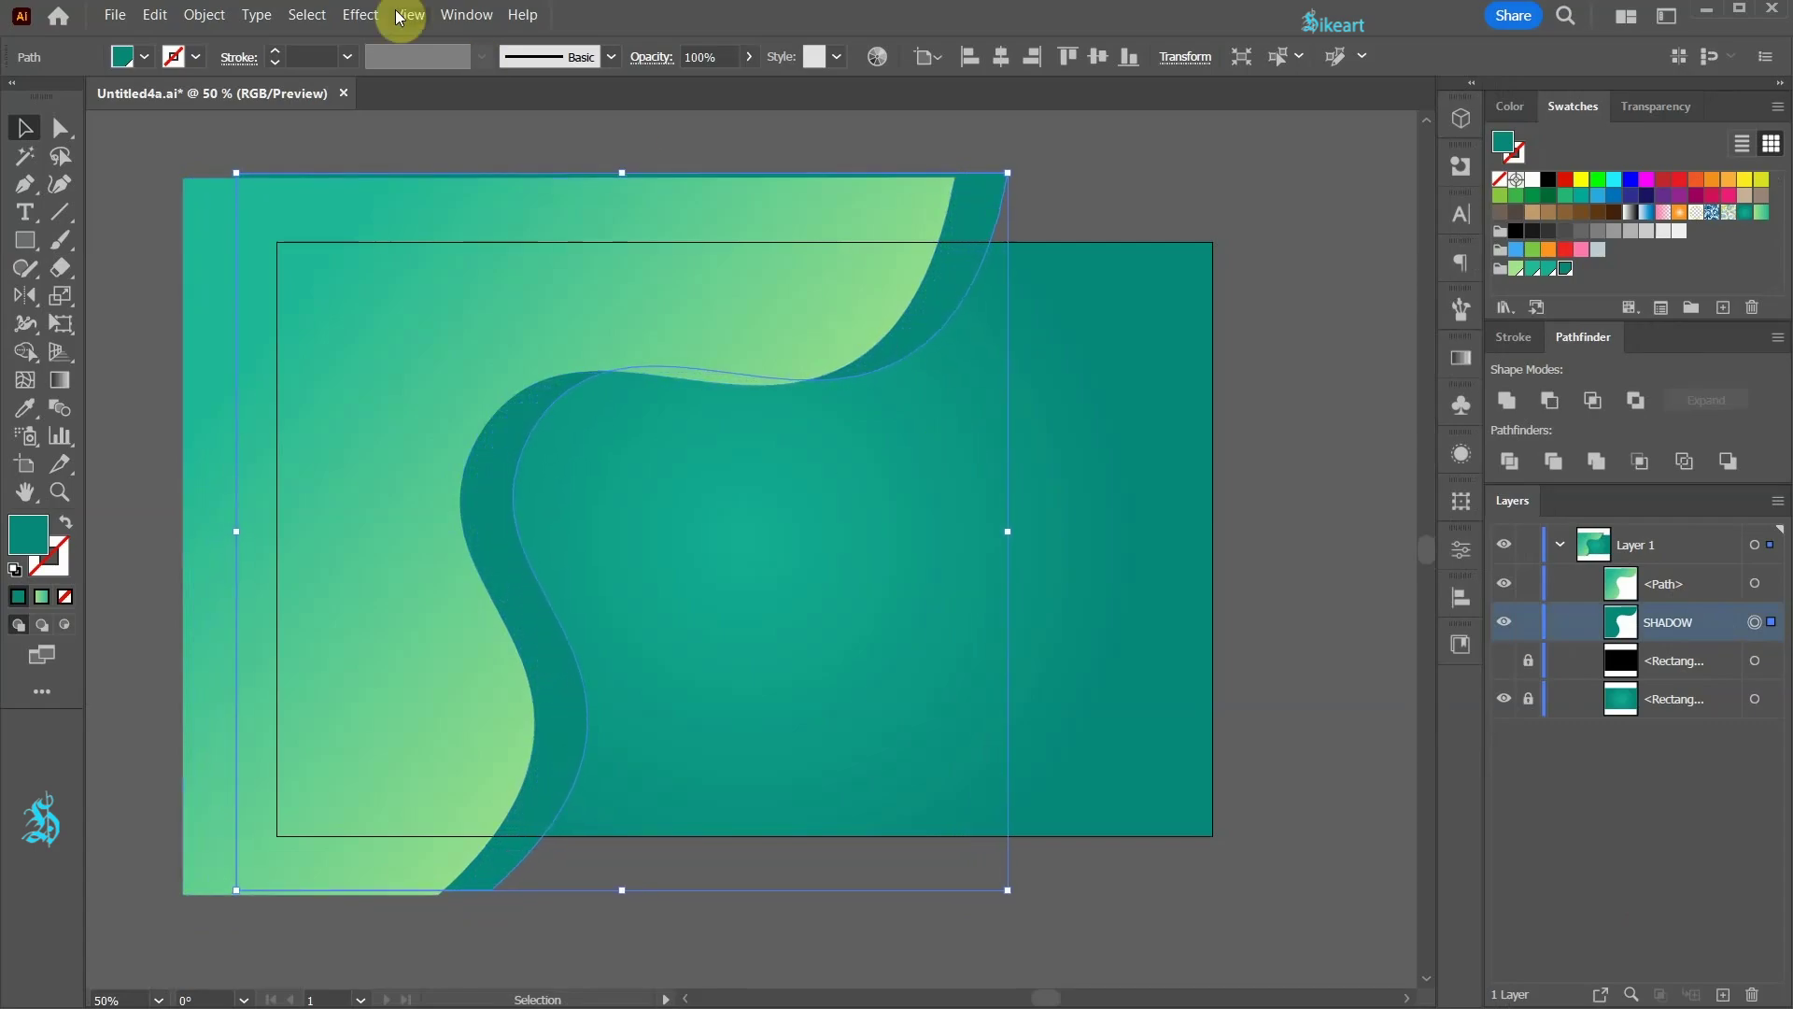
Step: Apply a Gaussian Blur with a 50-pixel radius to the SHADOW shape
click(363, 16)
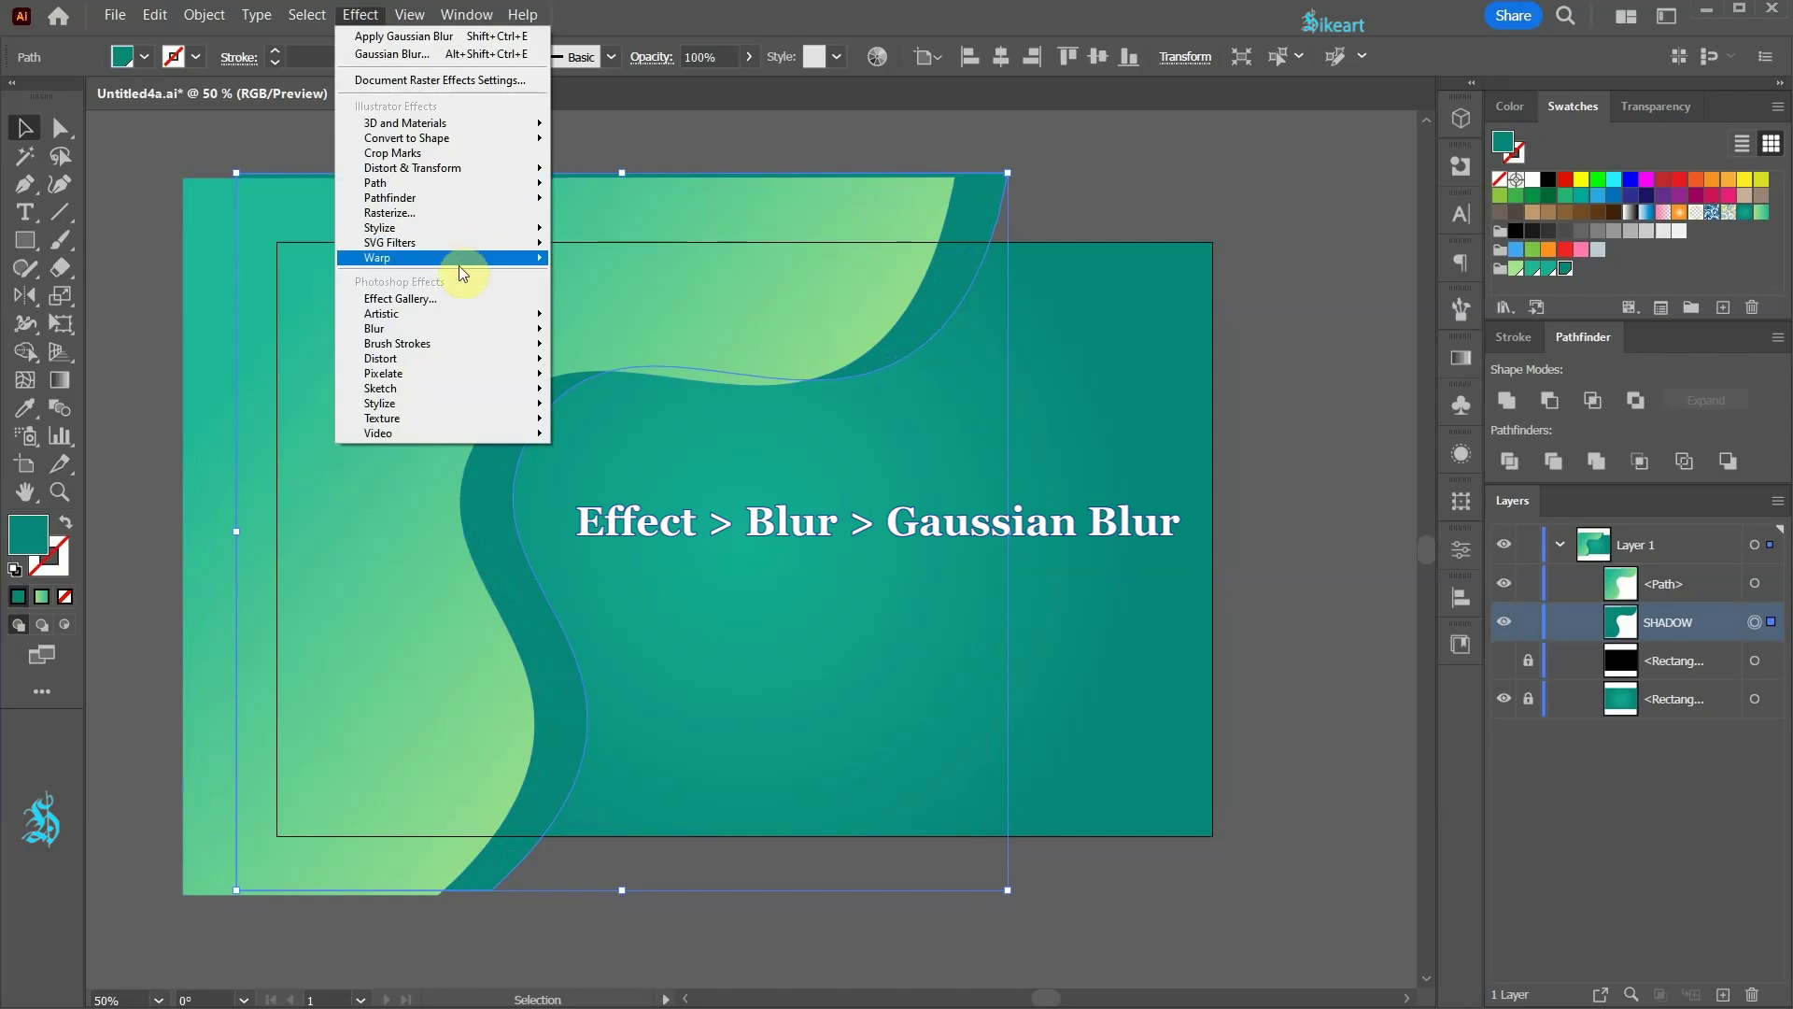
mouse_move(472, 333)
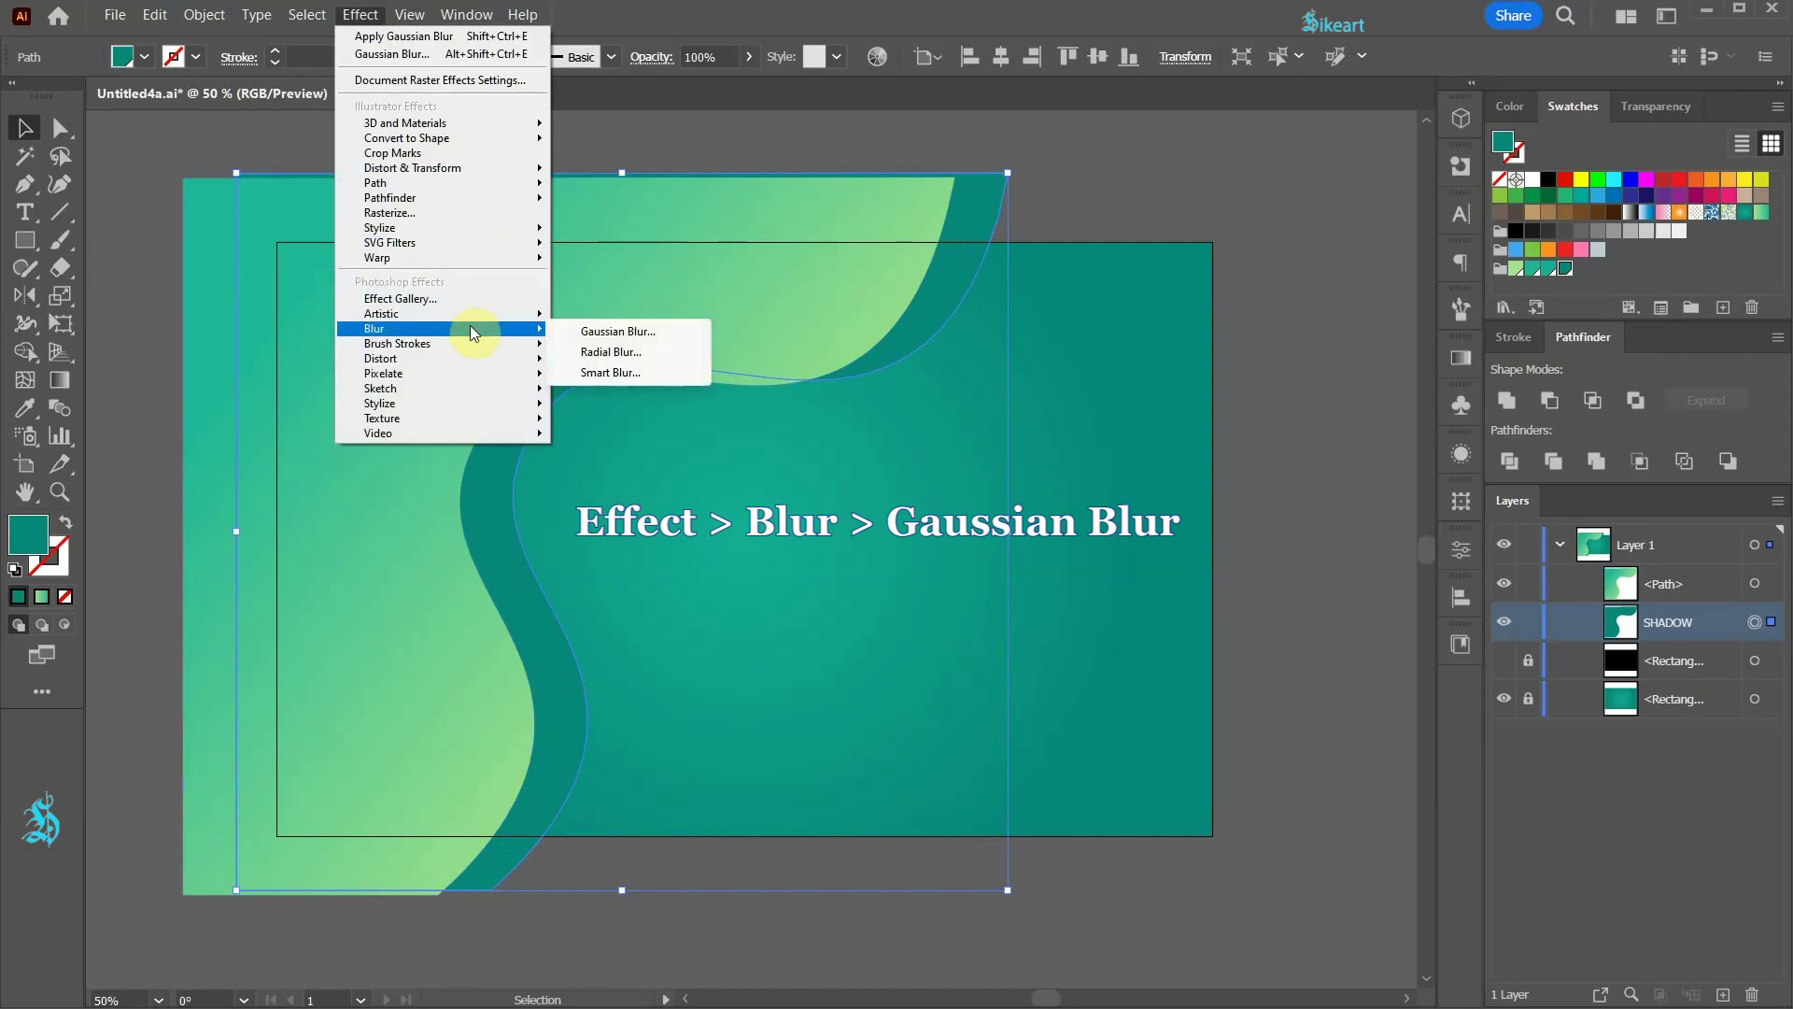
click(688, 339)
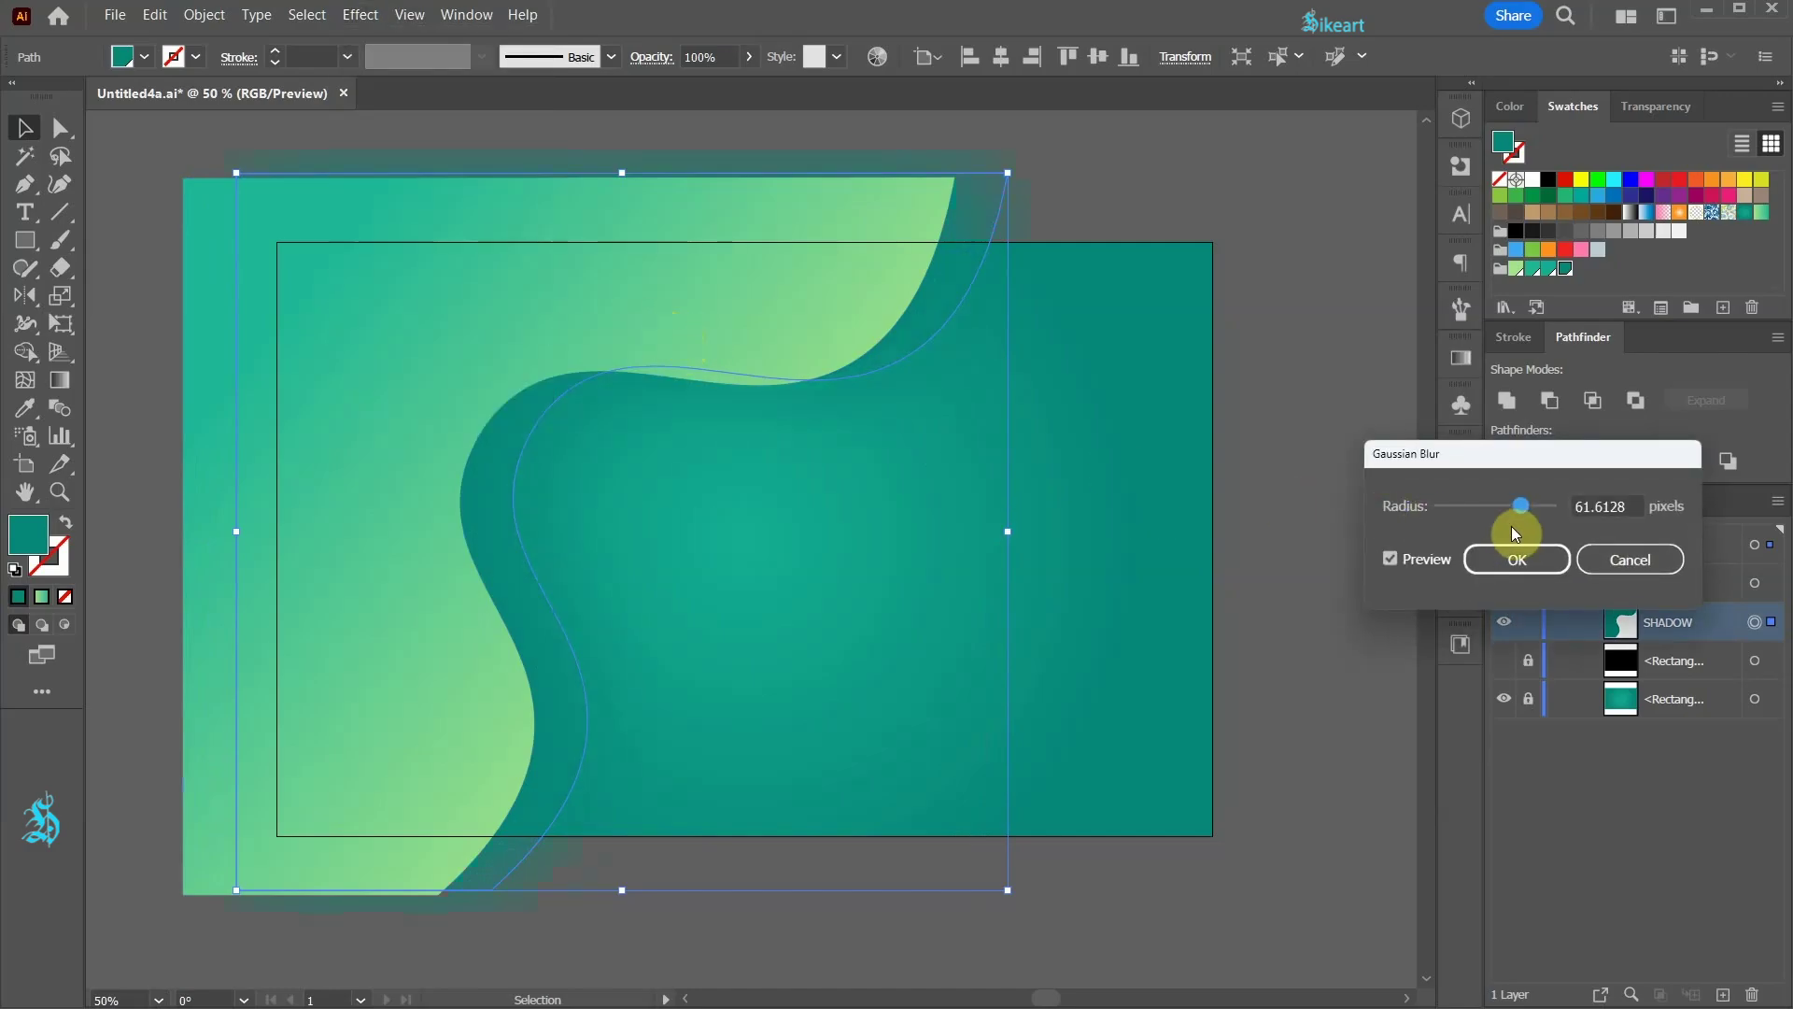
mouse_move(1520, 508)
mouse_down()
mouse_move(1477, 512)
mouse_move(1514, 508)
mouse_up()
click(1565, 510)
text(50)
click(1517, 558)
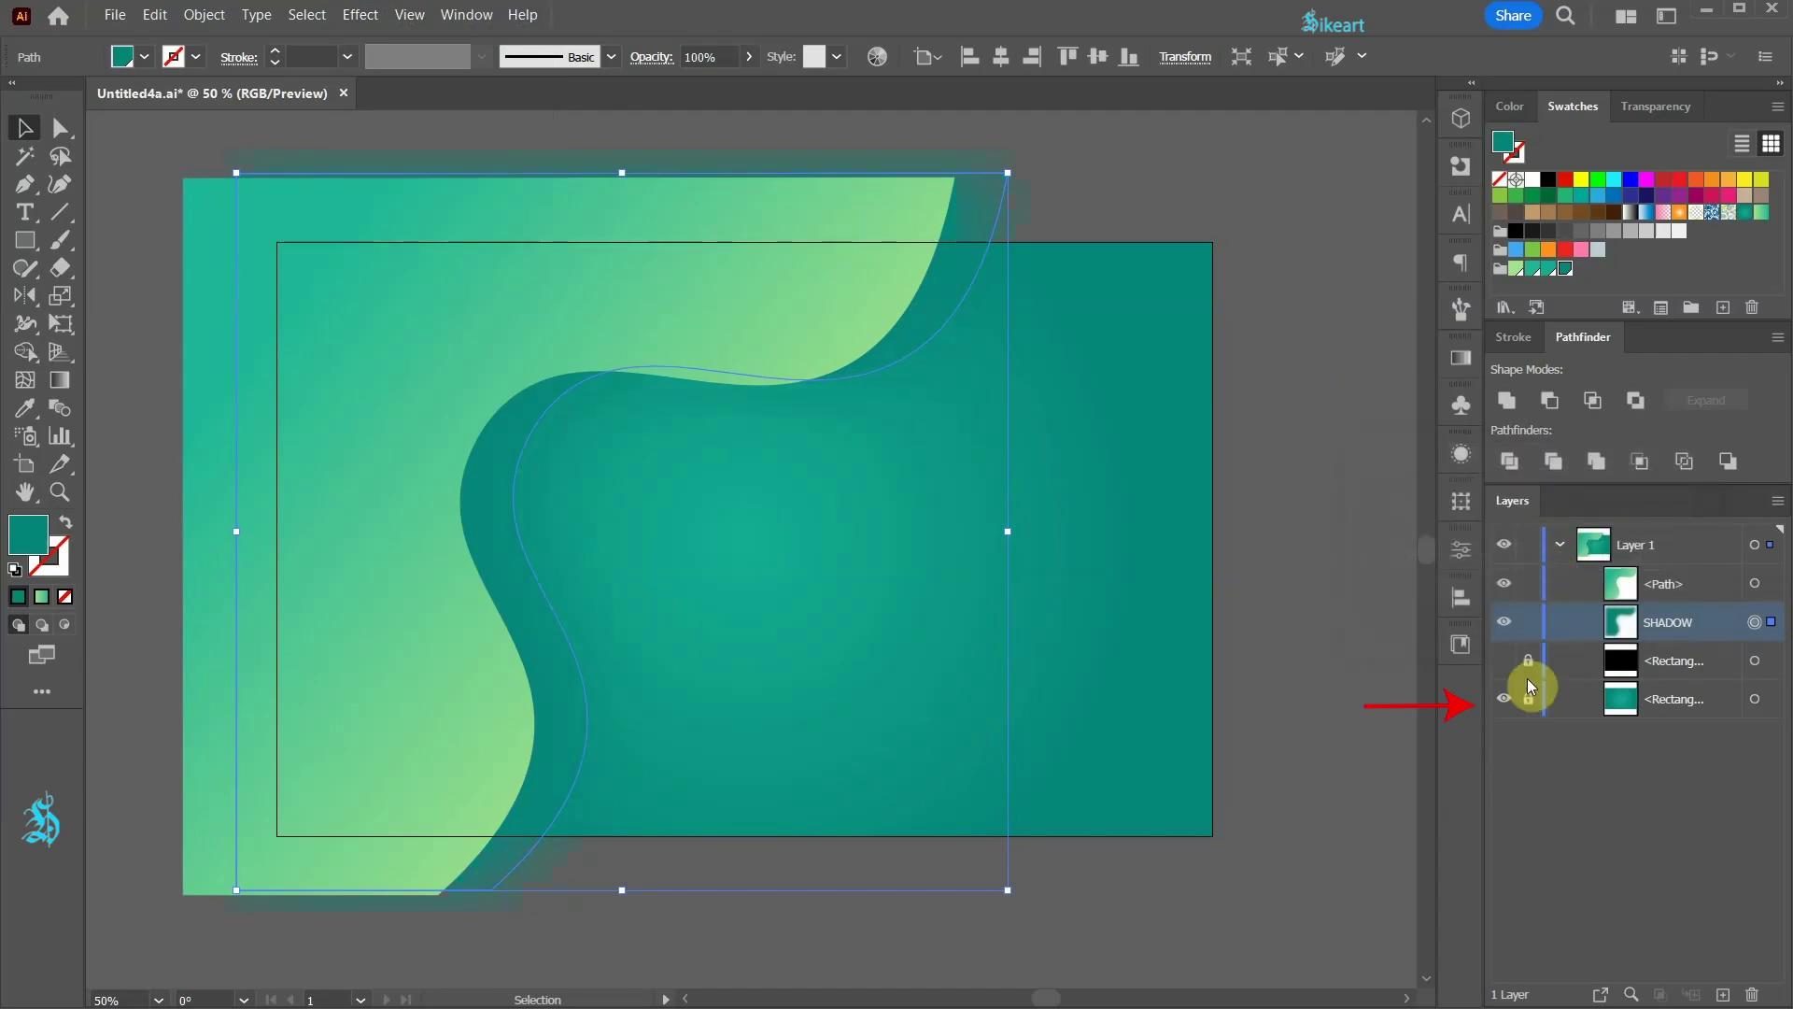
Step: Hide the teal background, then set raster effects to High (300 ppi) with 720 px added
click(1502, 702)
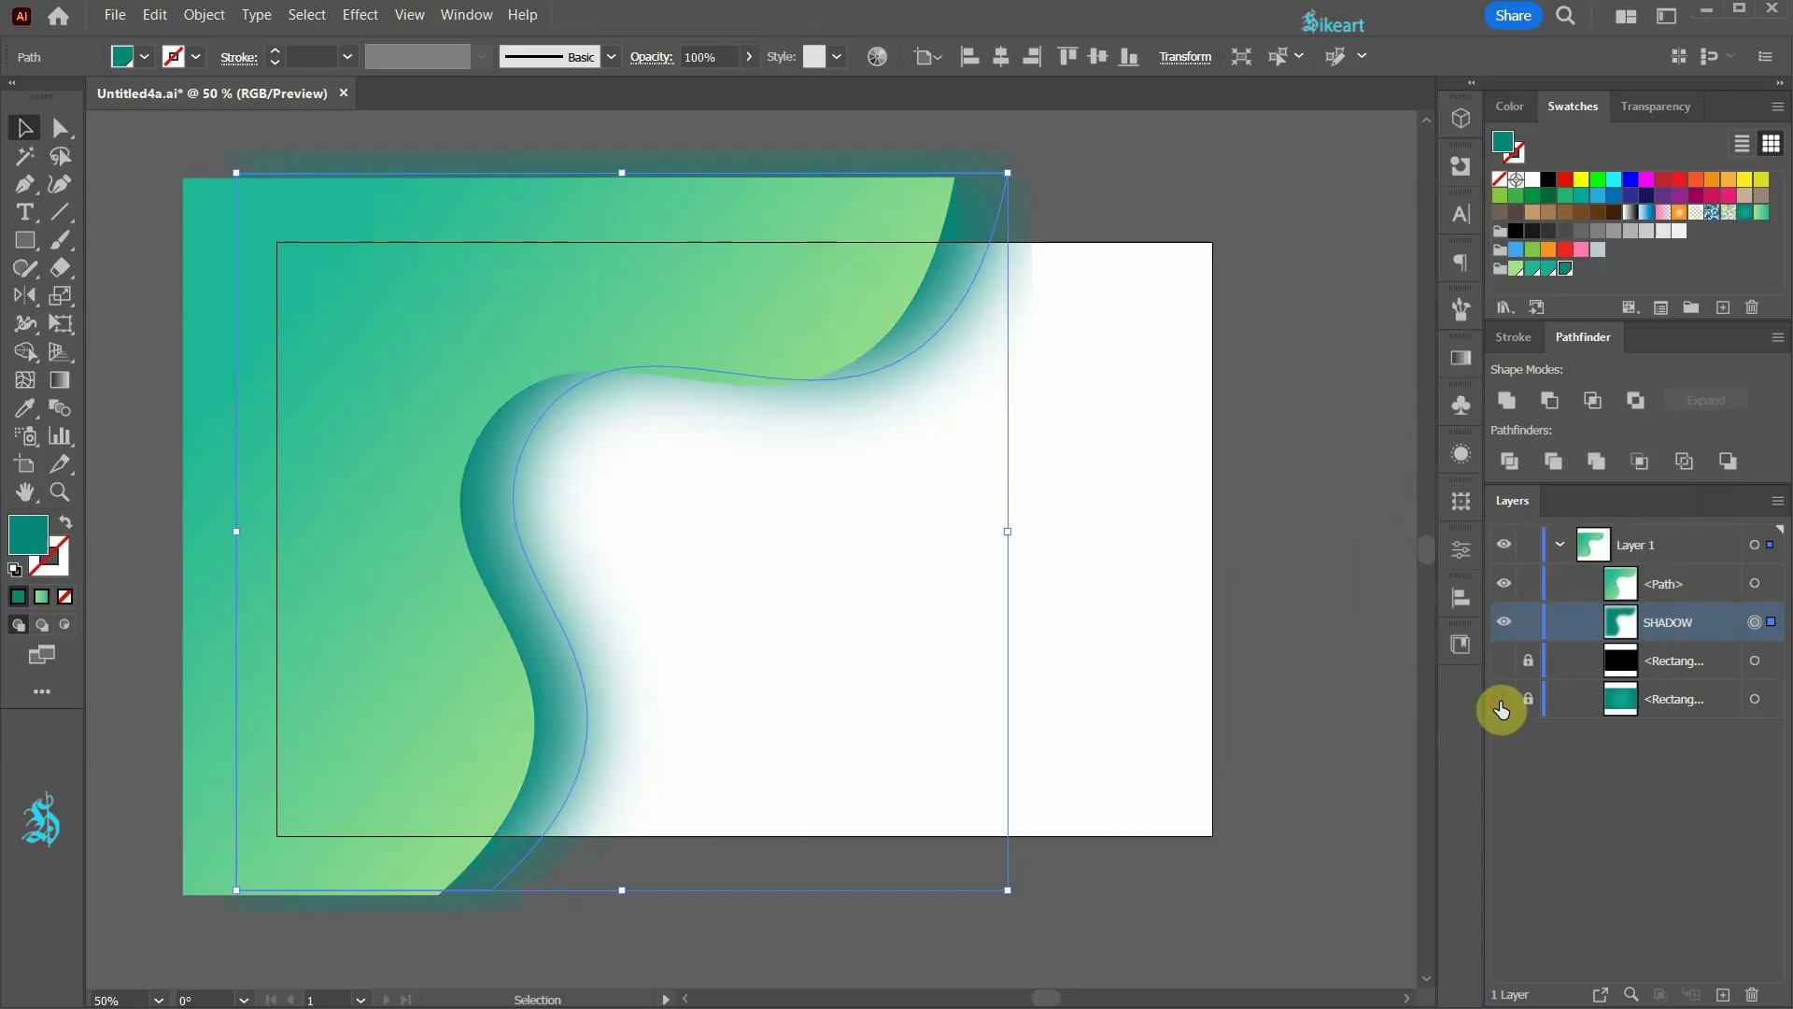
scroll(1088, 237, up, 2)
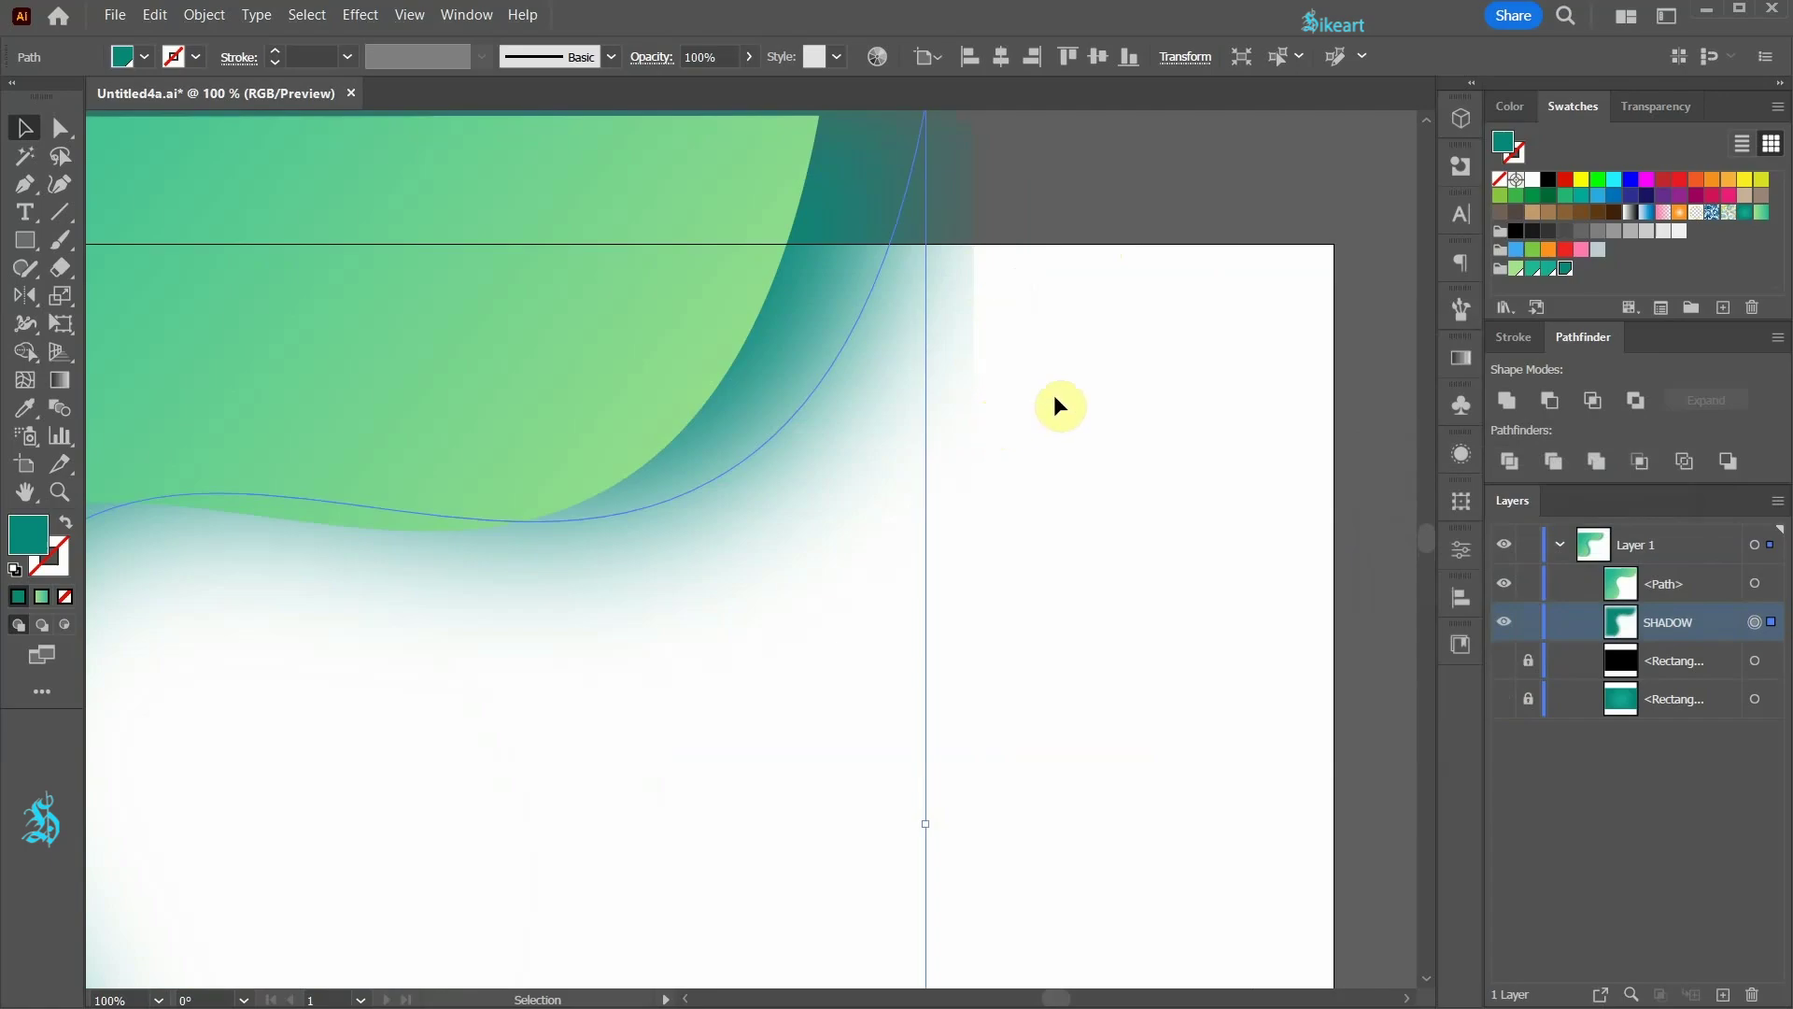
click(359, 16)
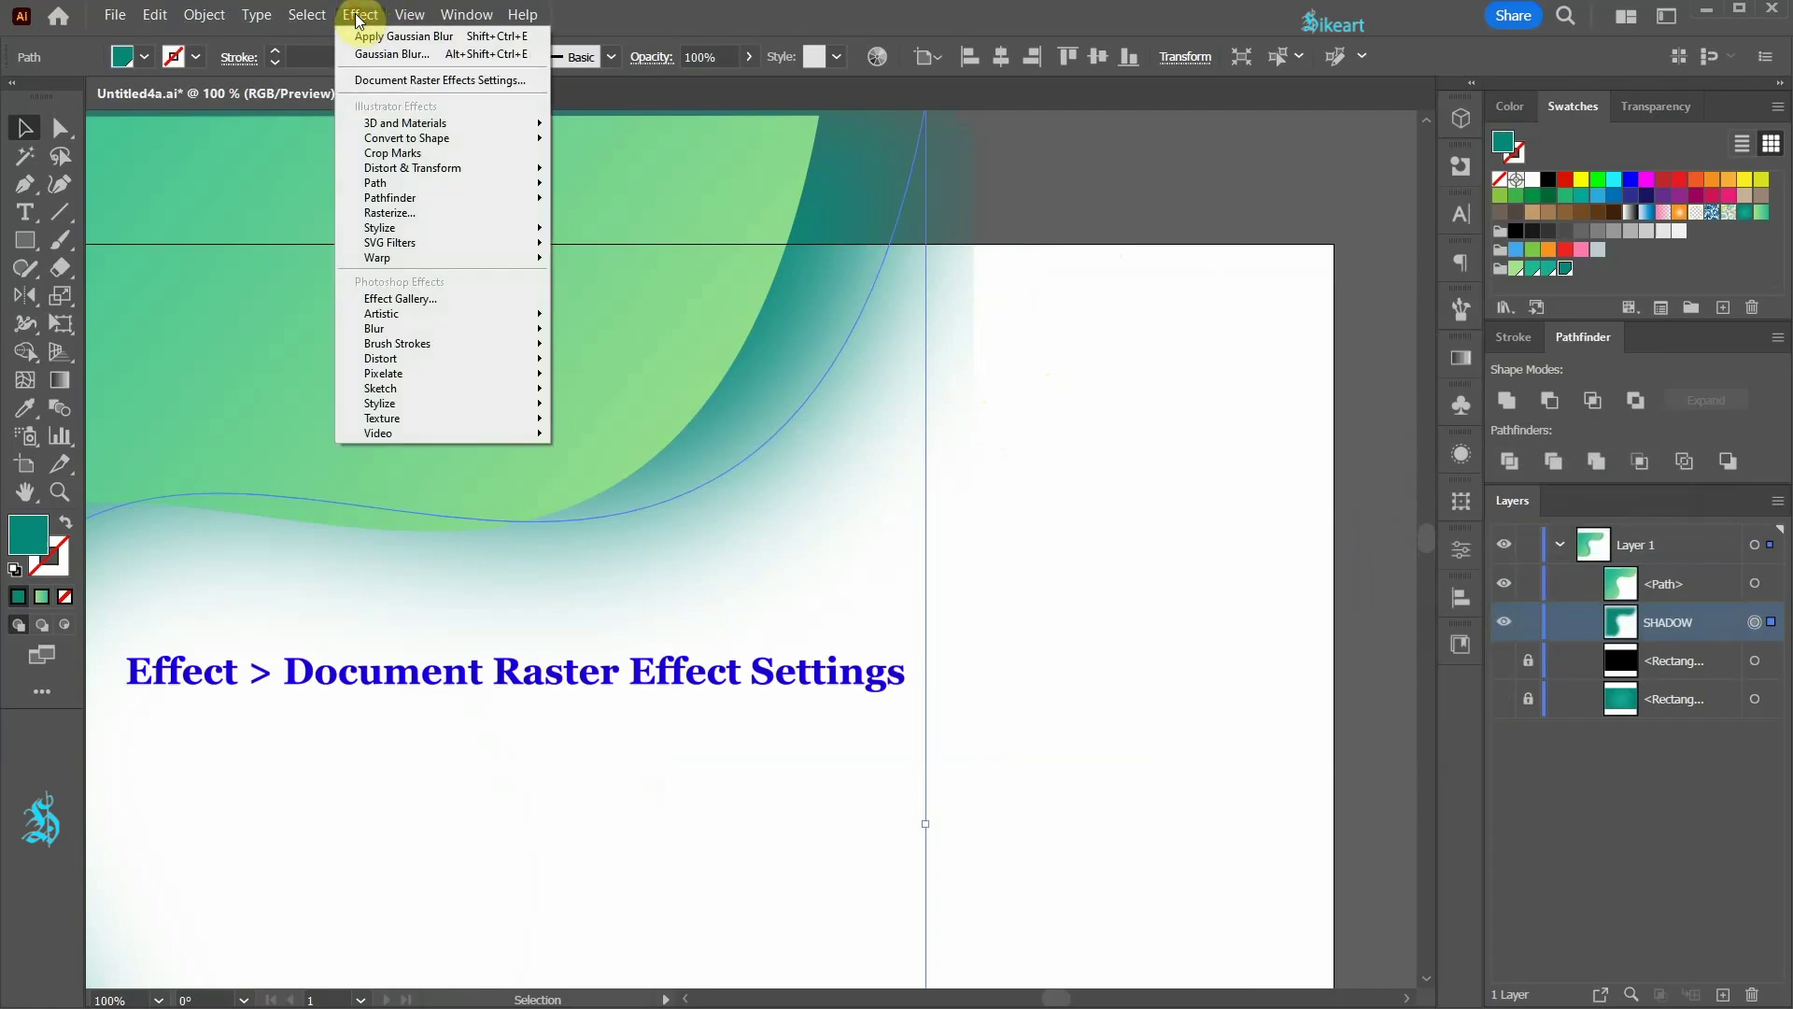
click(489, 82)
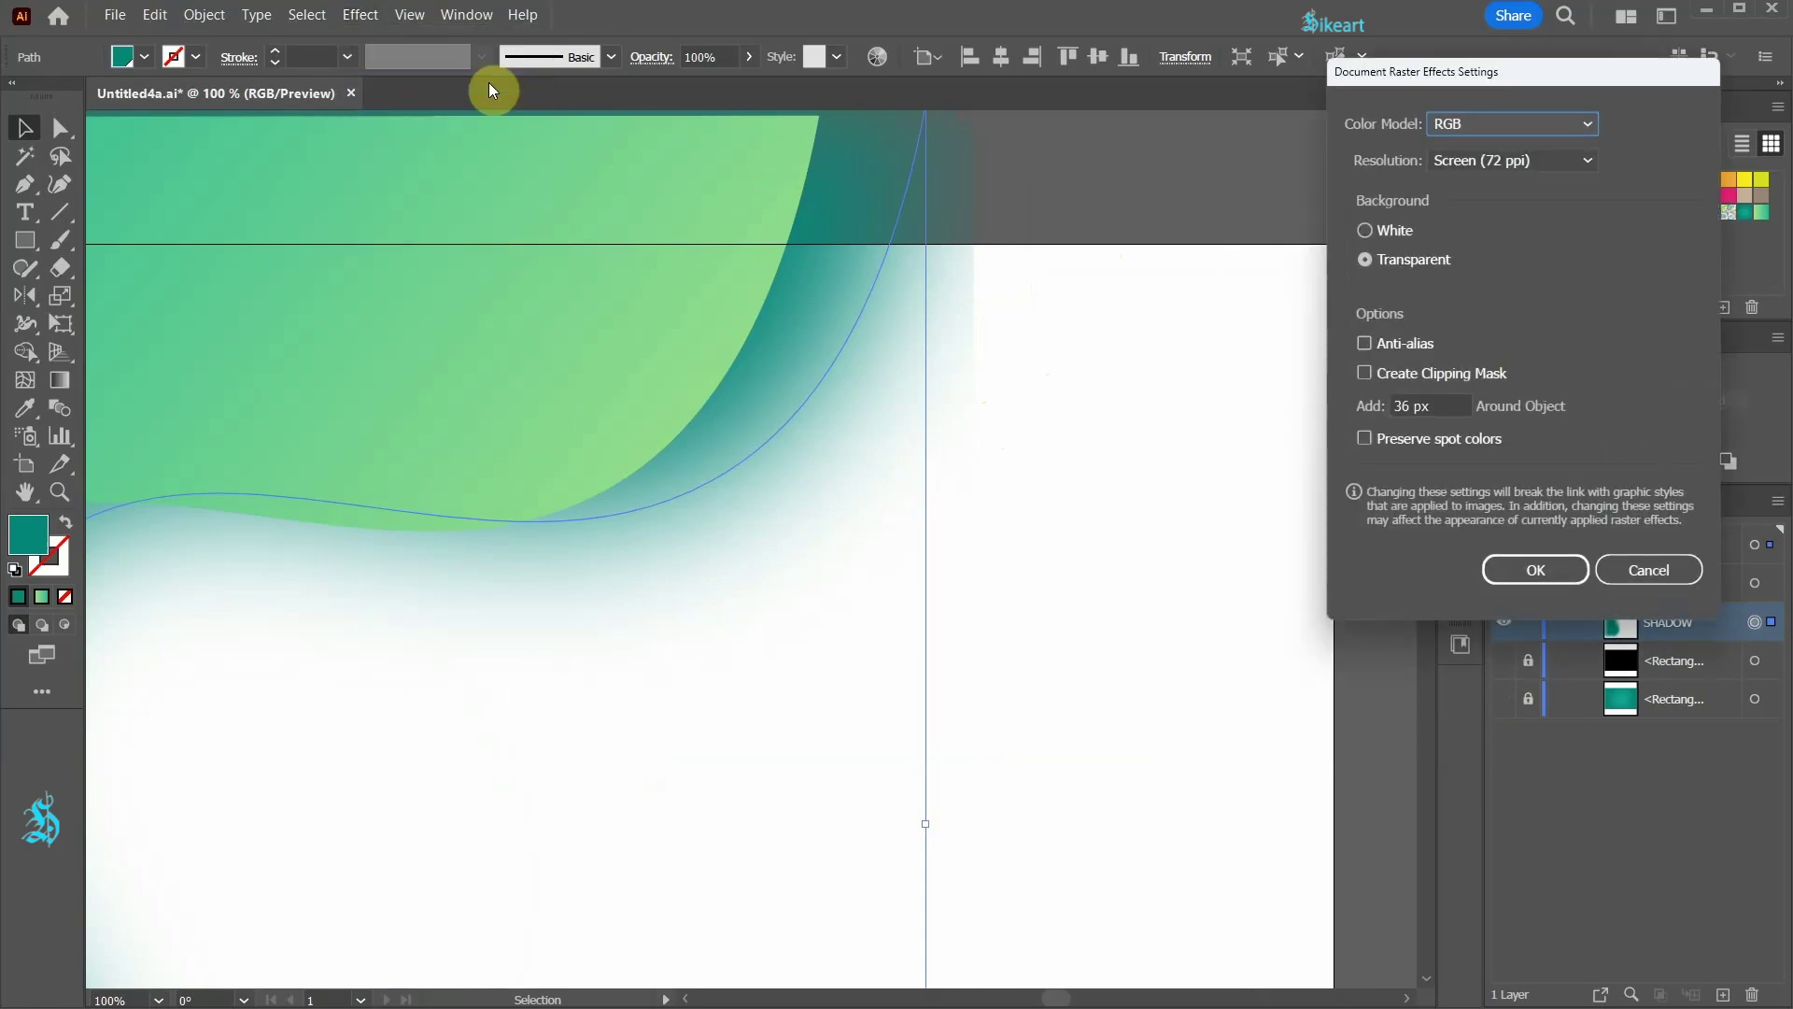
click(1588, 161)
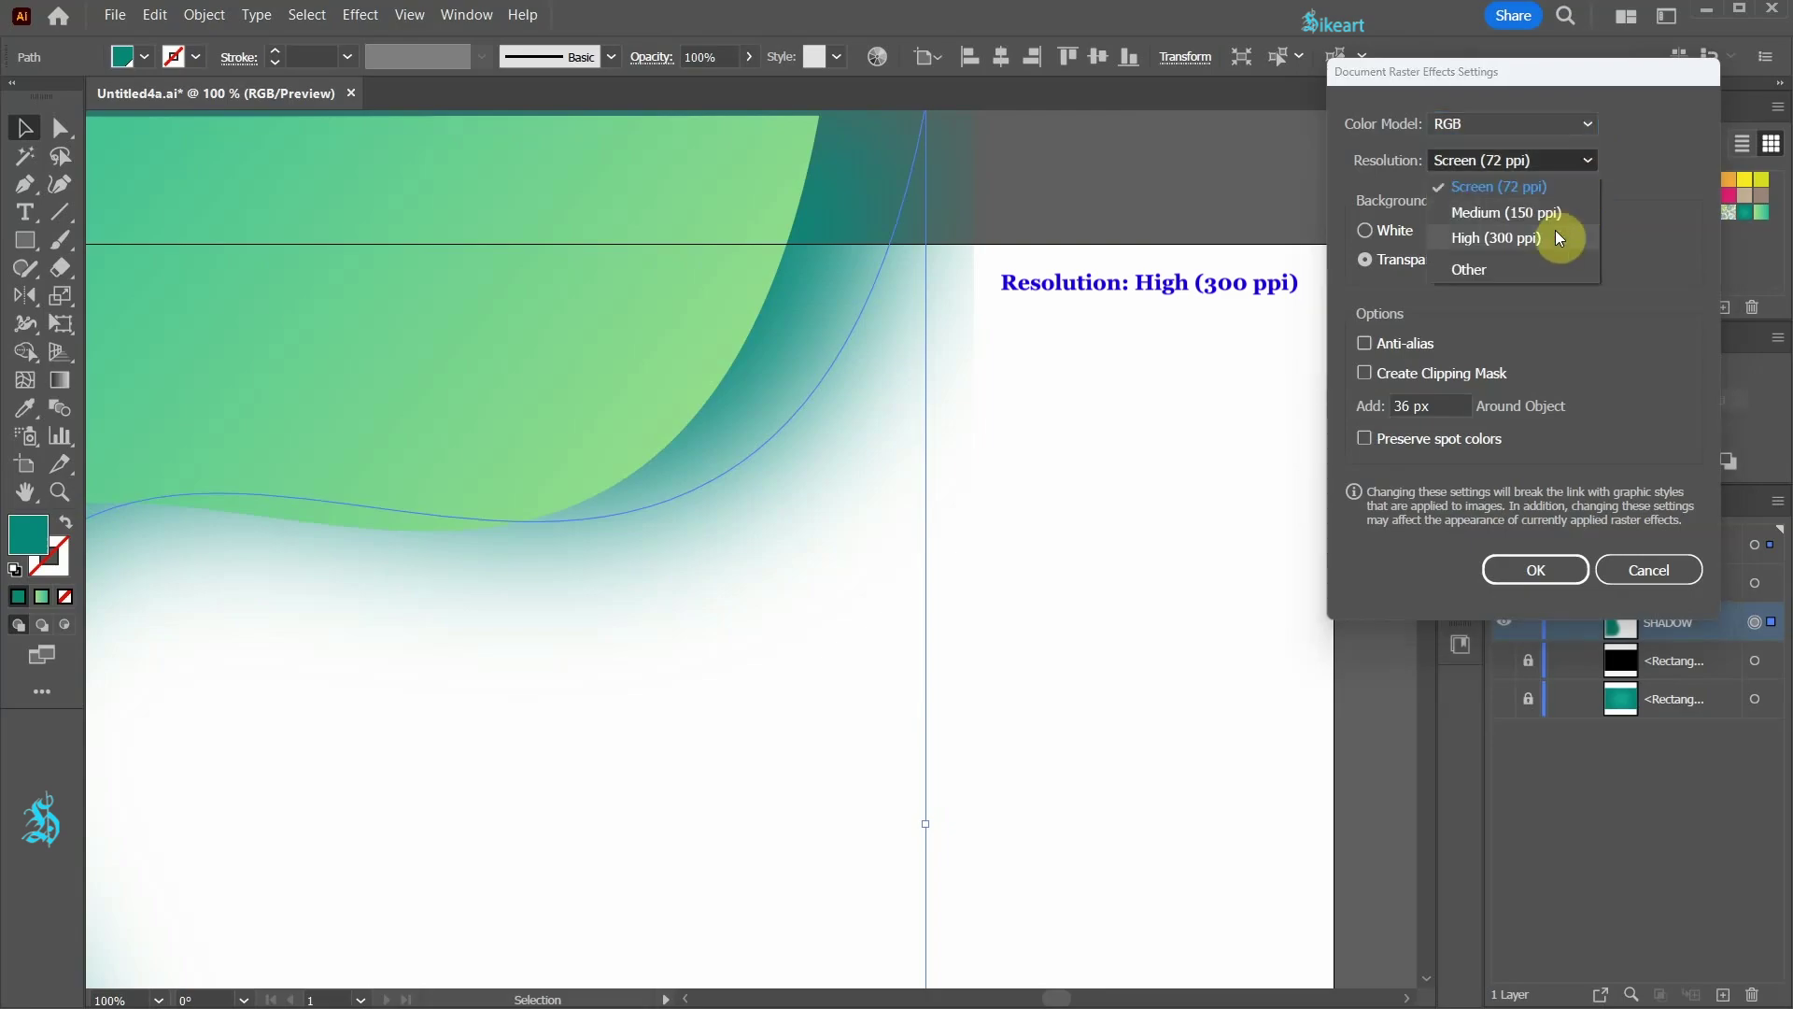
click(1533, 241)
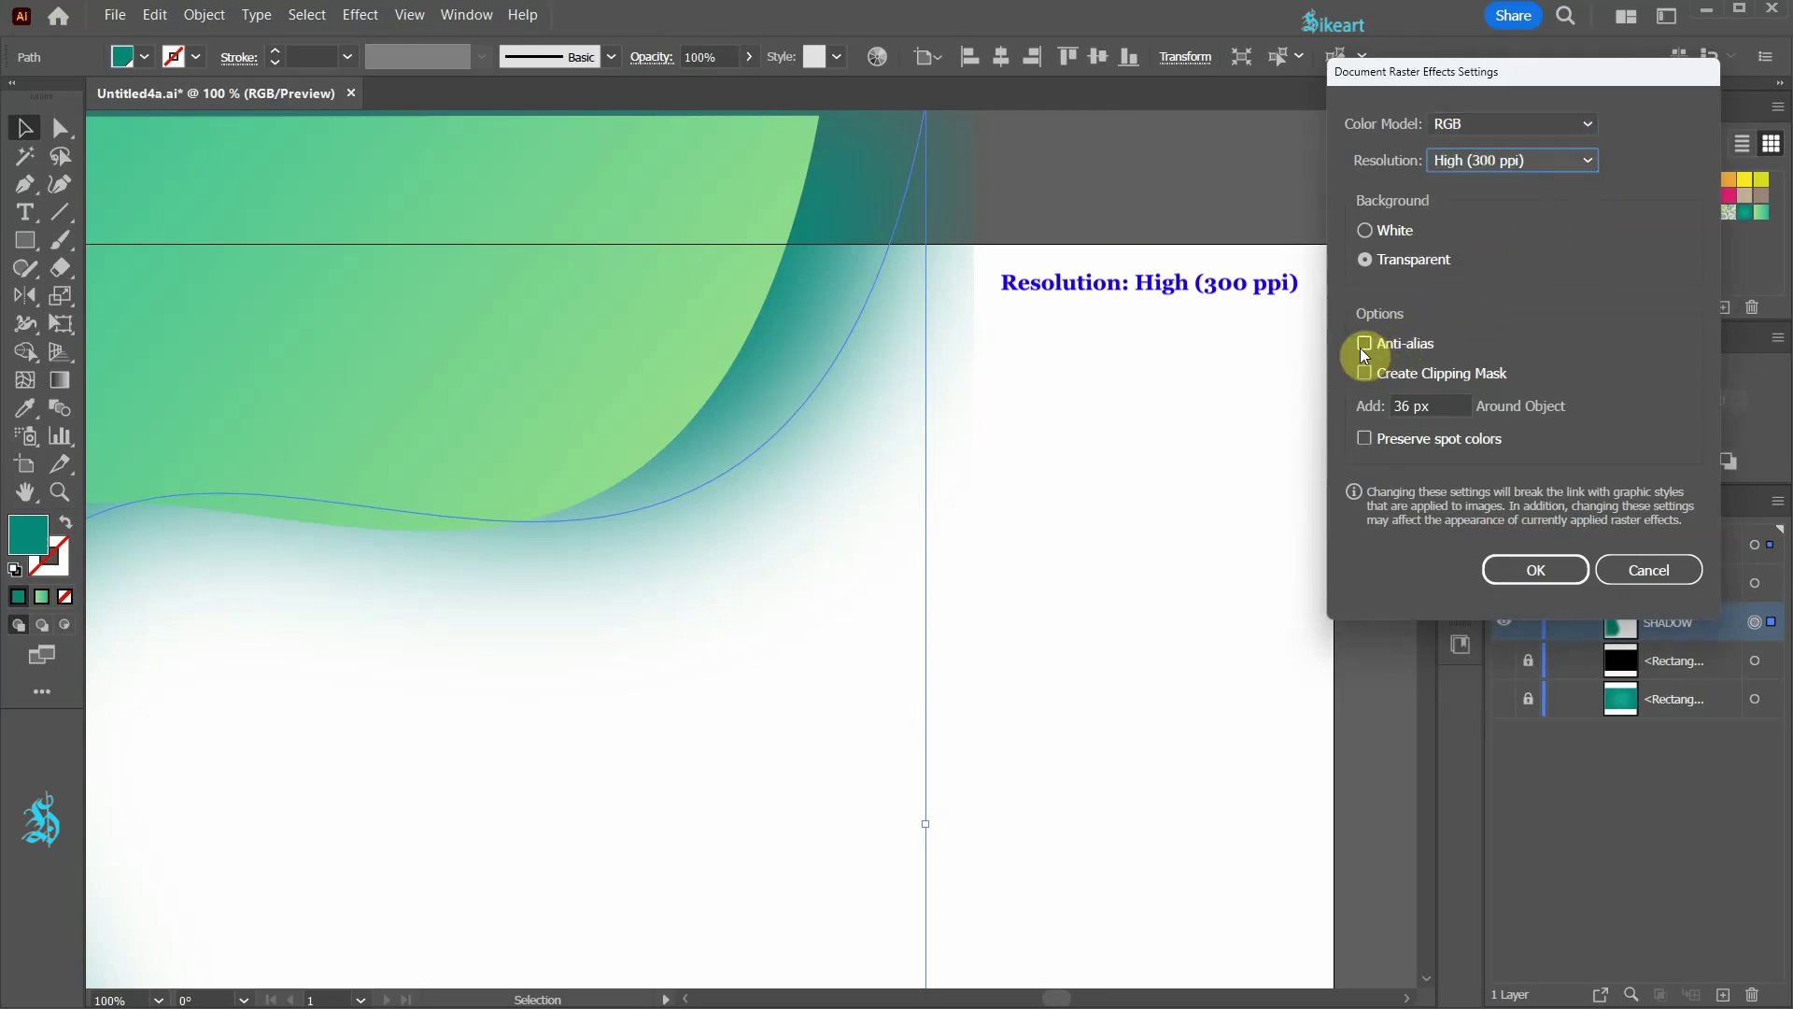
double_click(1403, 405)
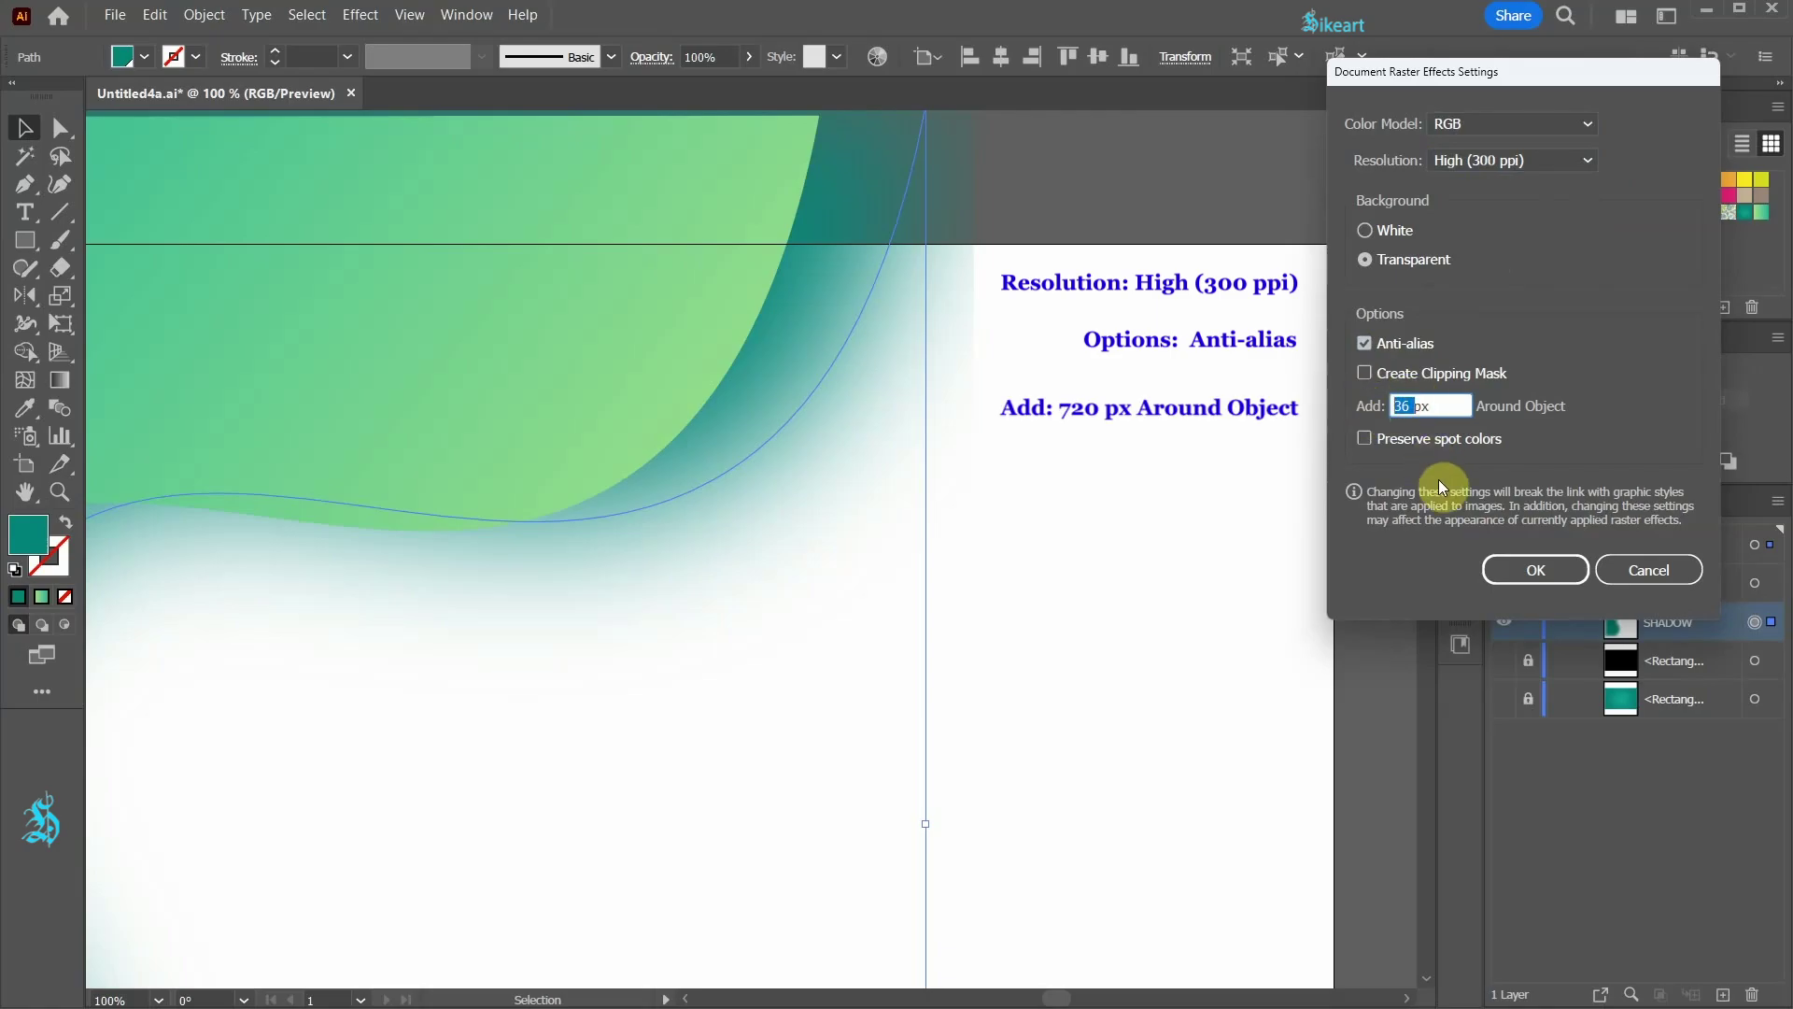
text(720)
click(1536, 568)
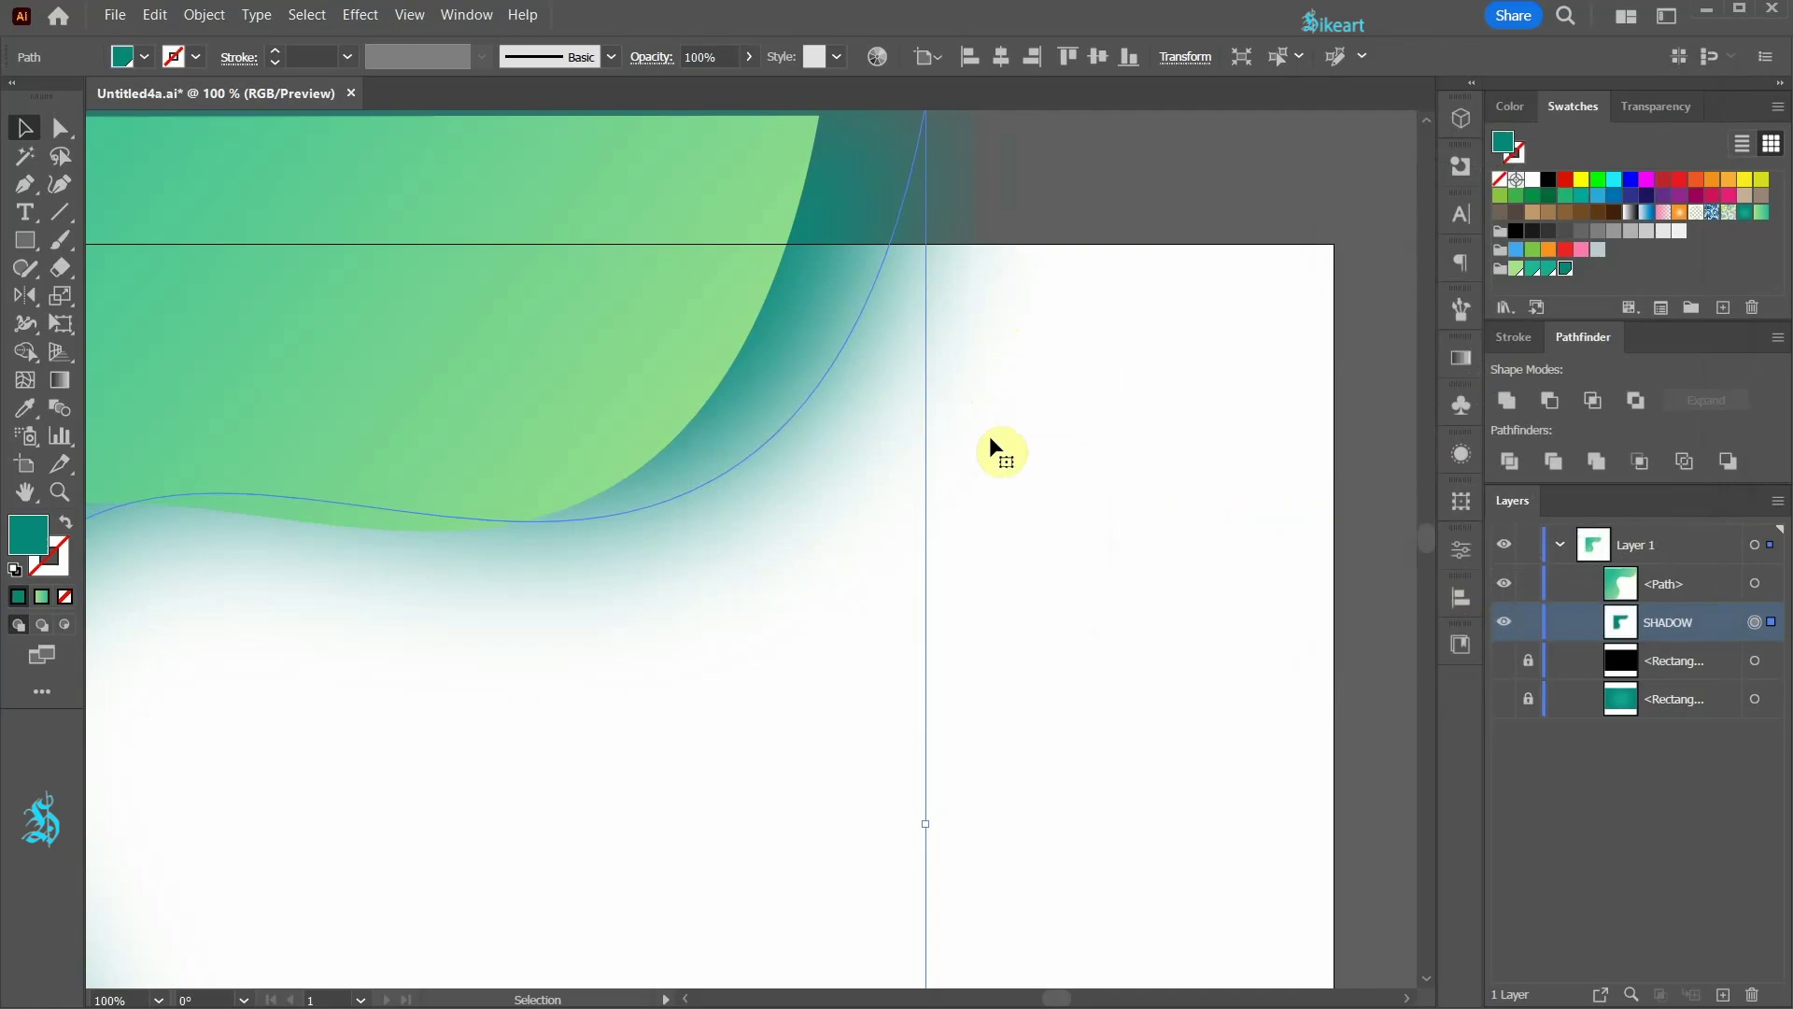
Step: Zoom out, deselect, and ready the Curvature tool with the green linear gradient fill
click(1510, 705)
scroll(1293, 749, down, 2)
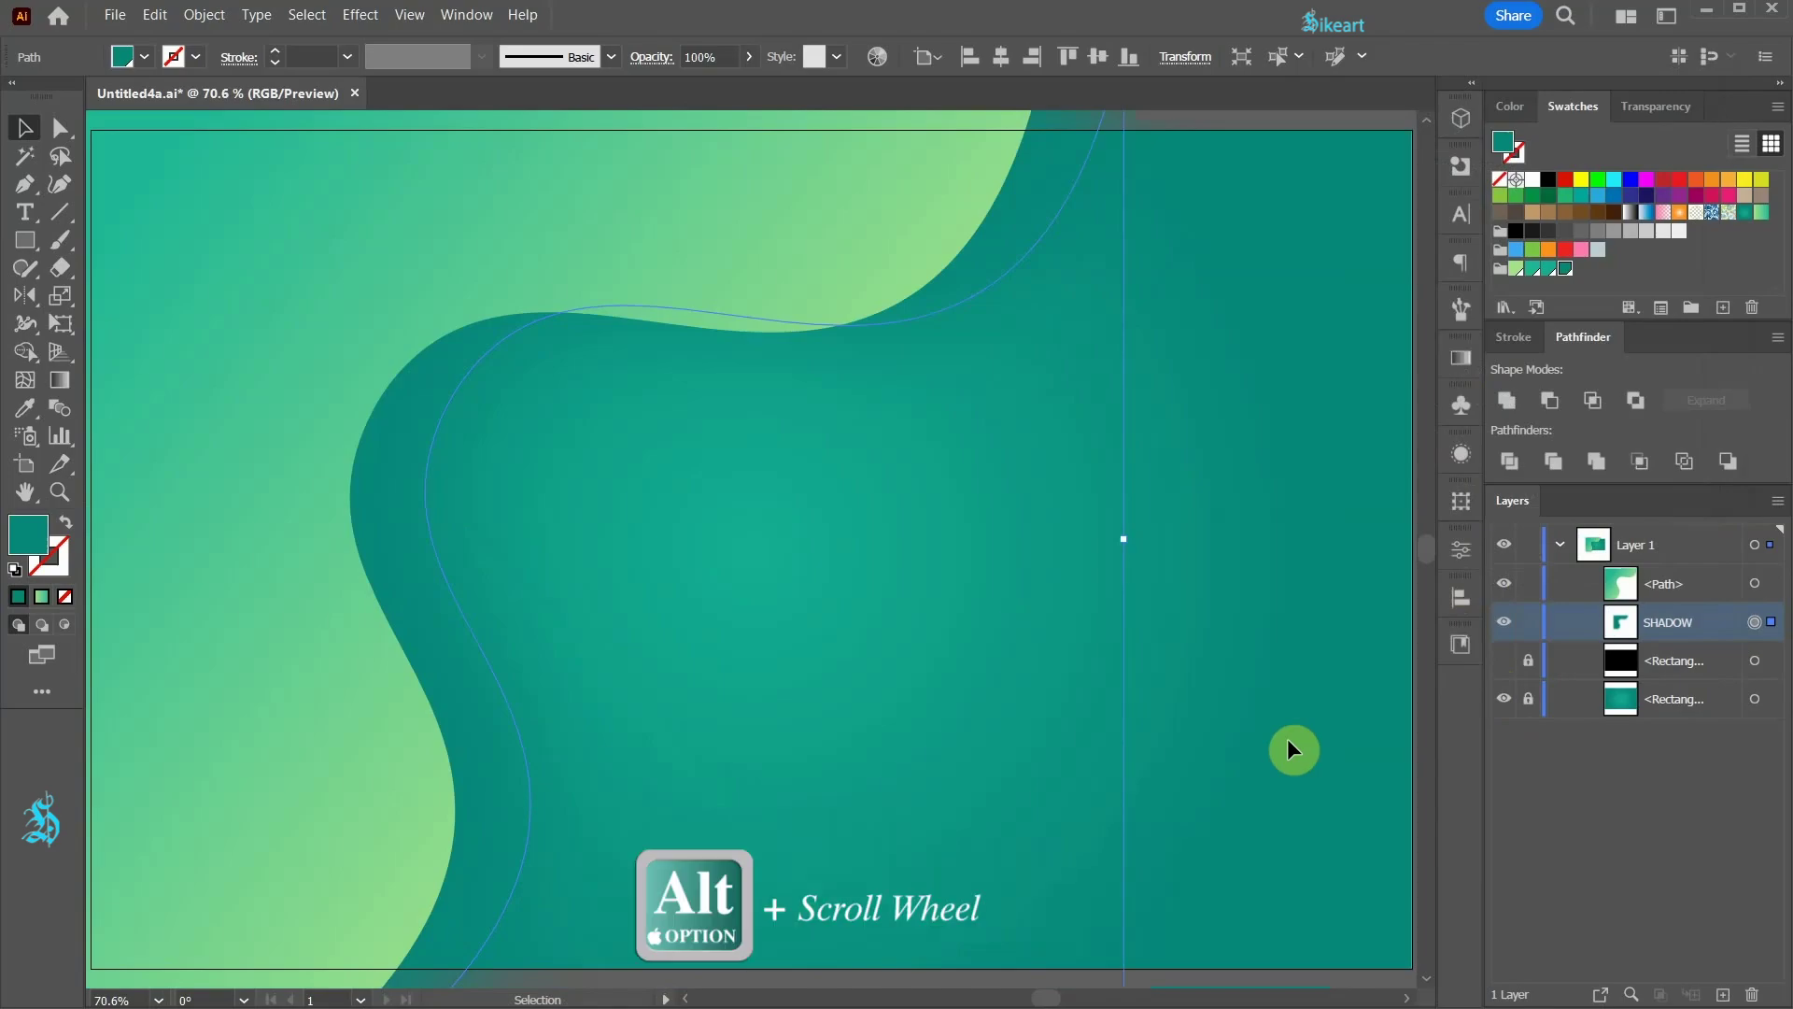
scroll(912, 564, down, 1)
scroll(918, 549, down, 1)
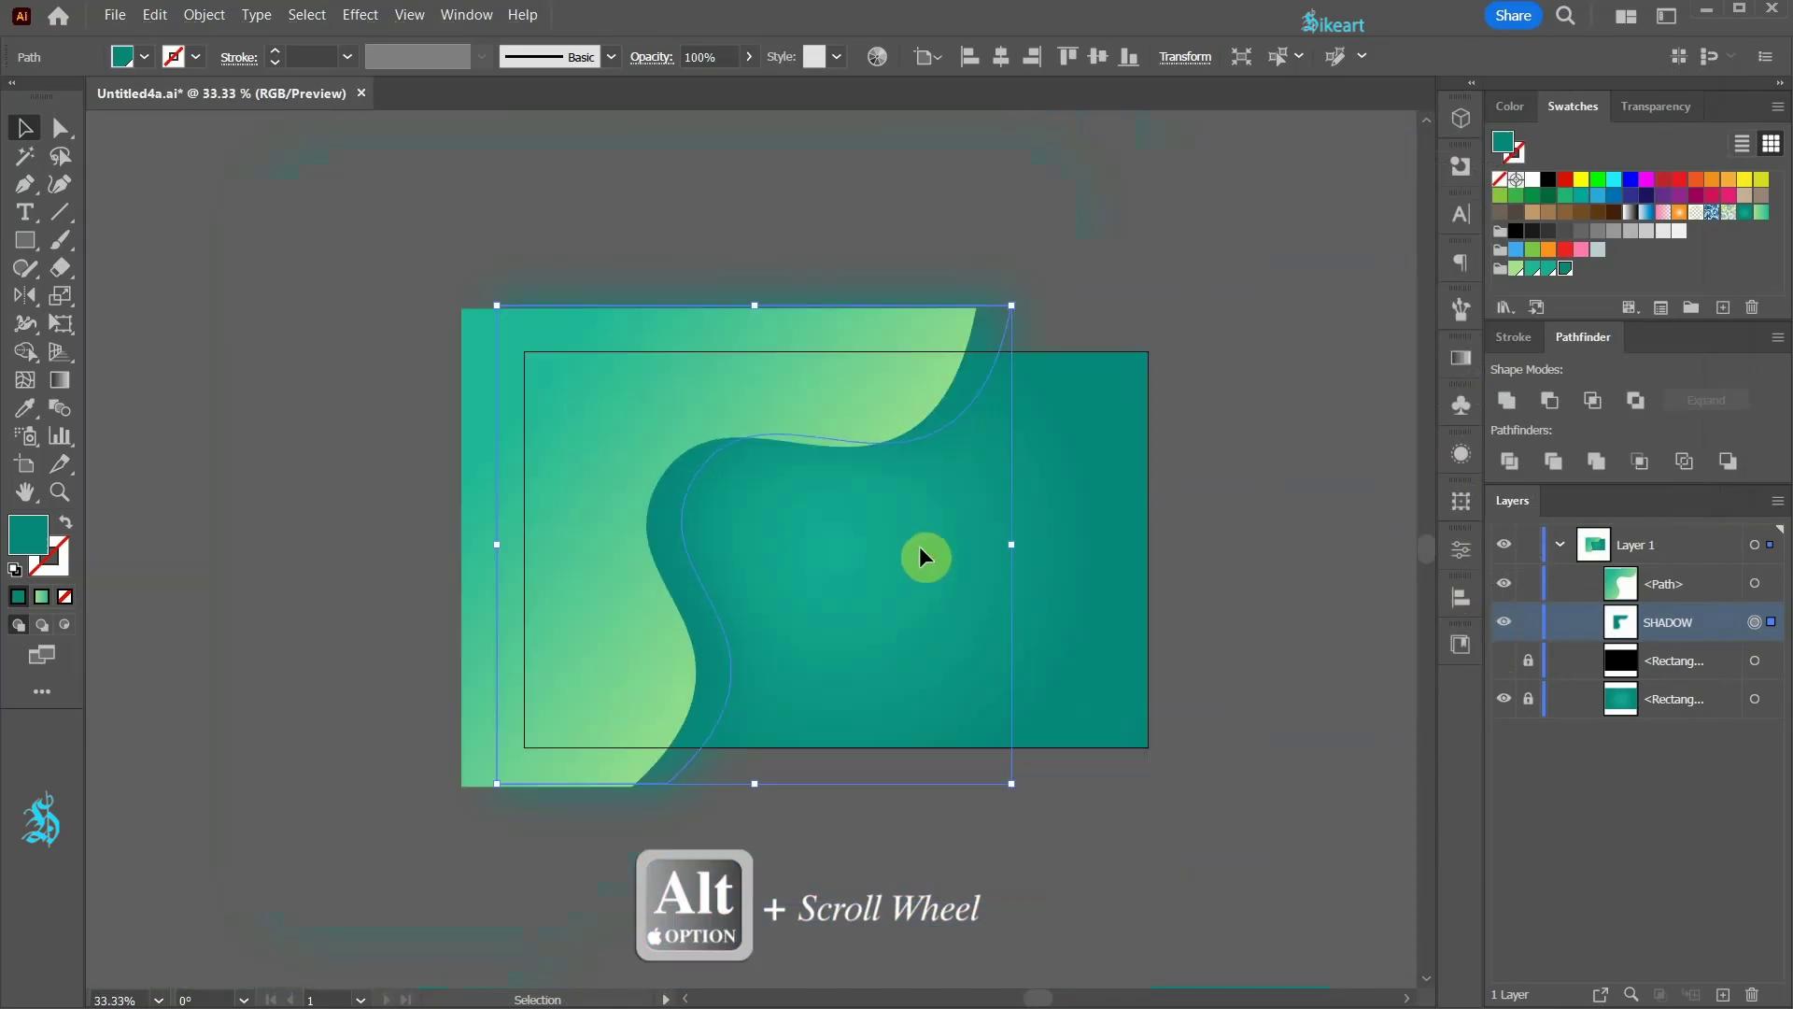
click(1195, 301)
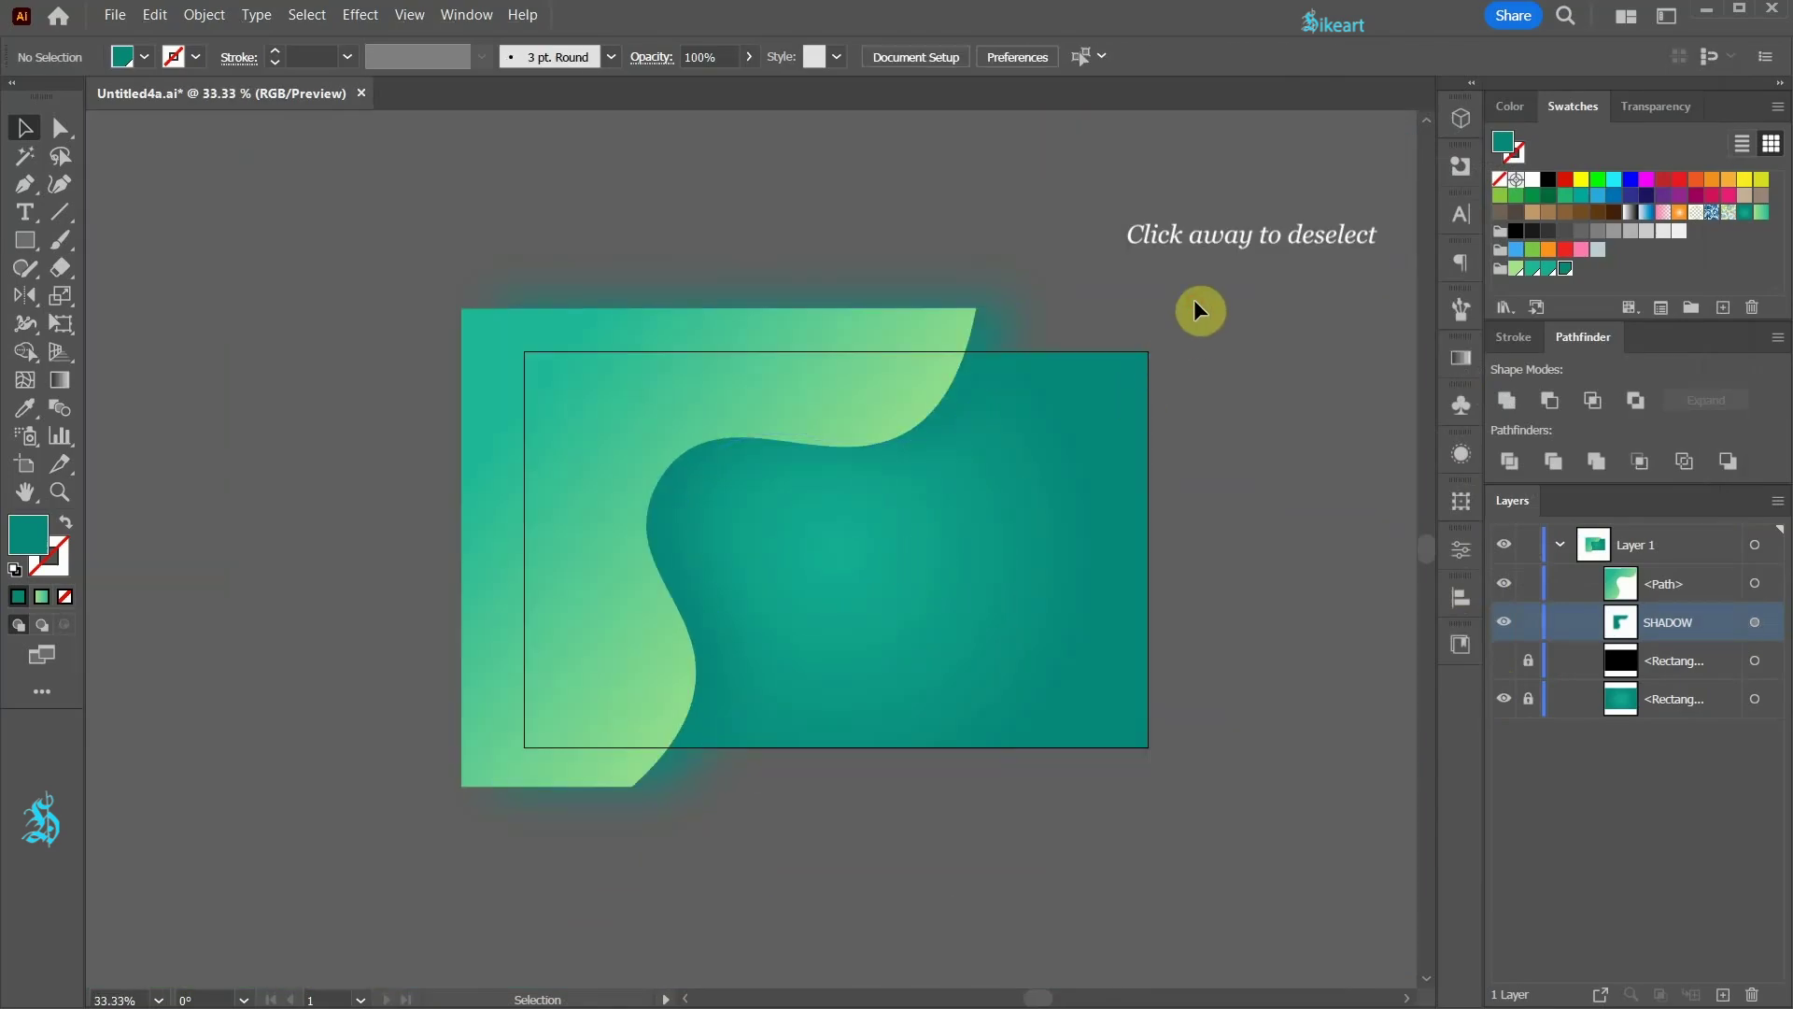
click(61, 187)
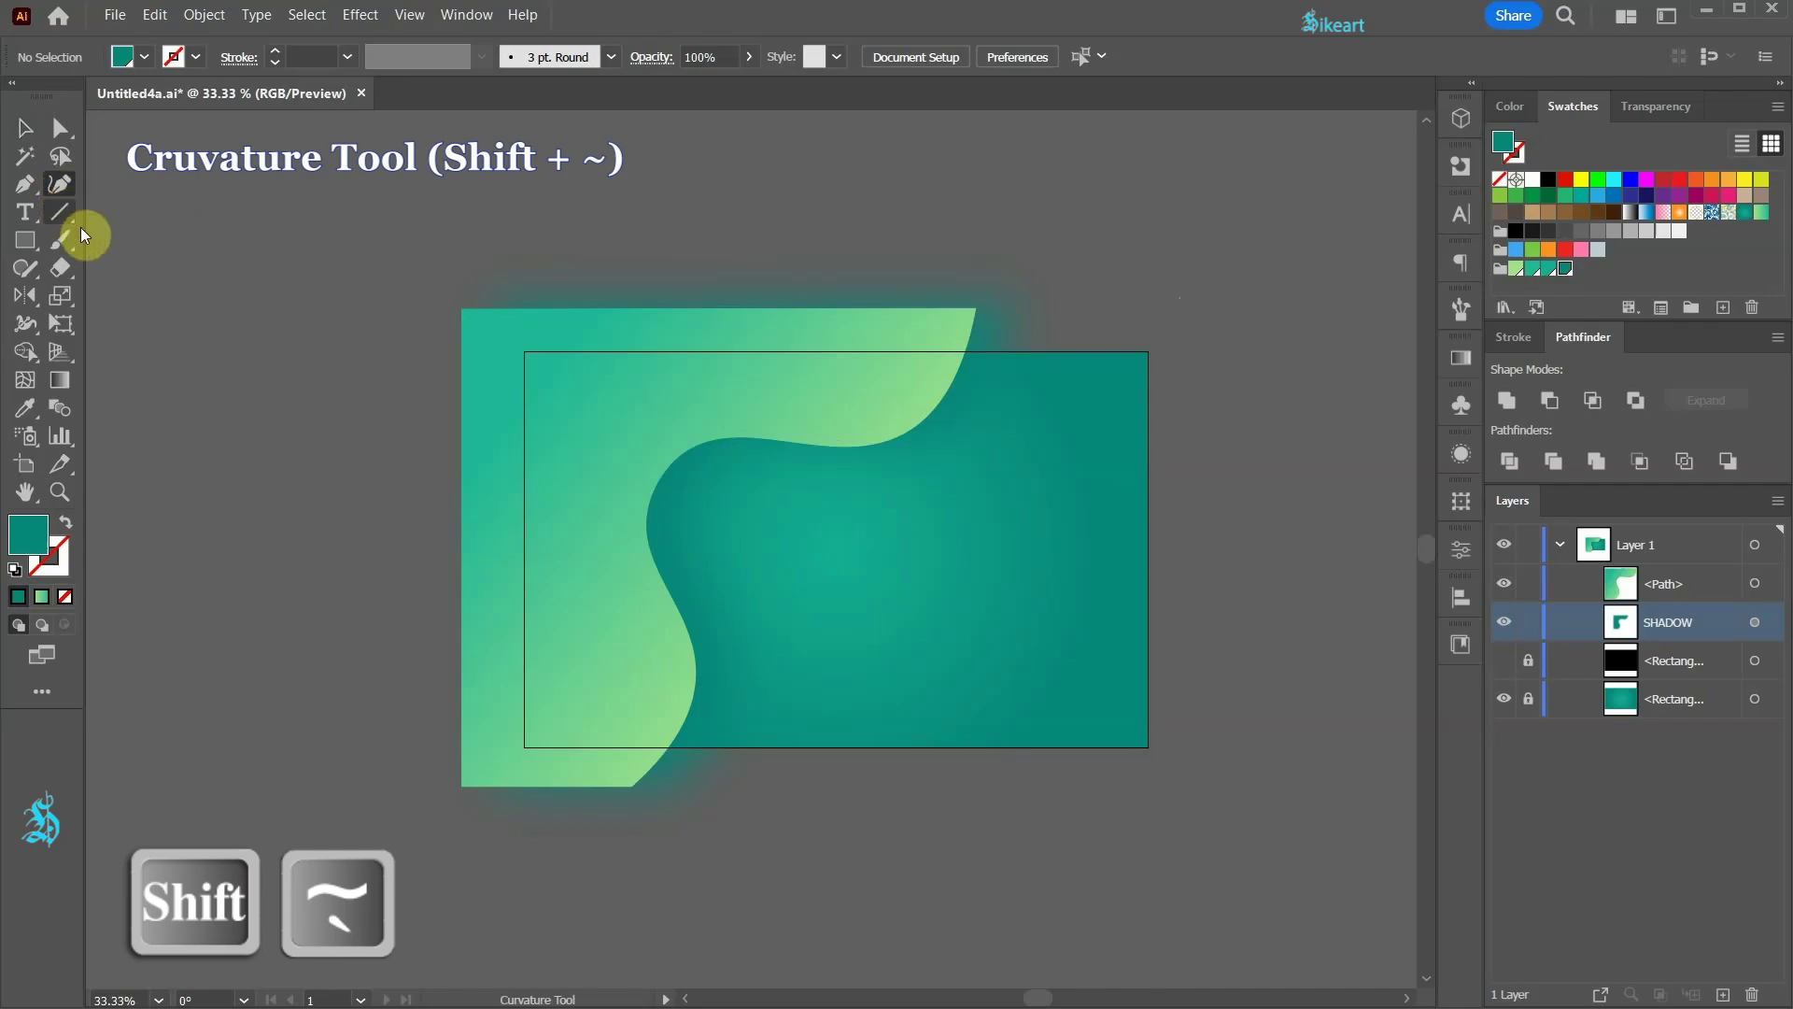
click(1762, 214)
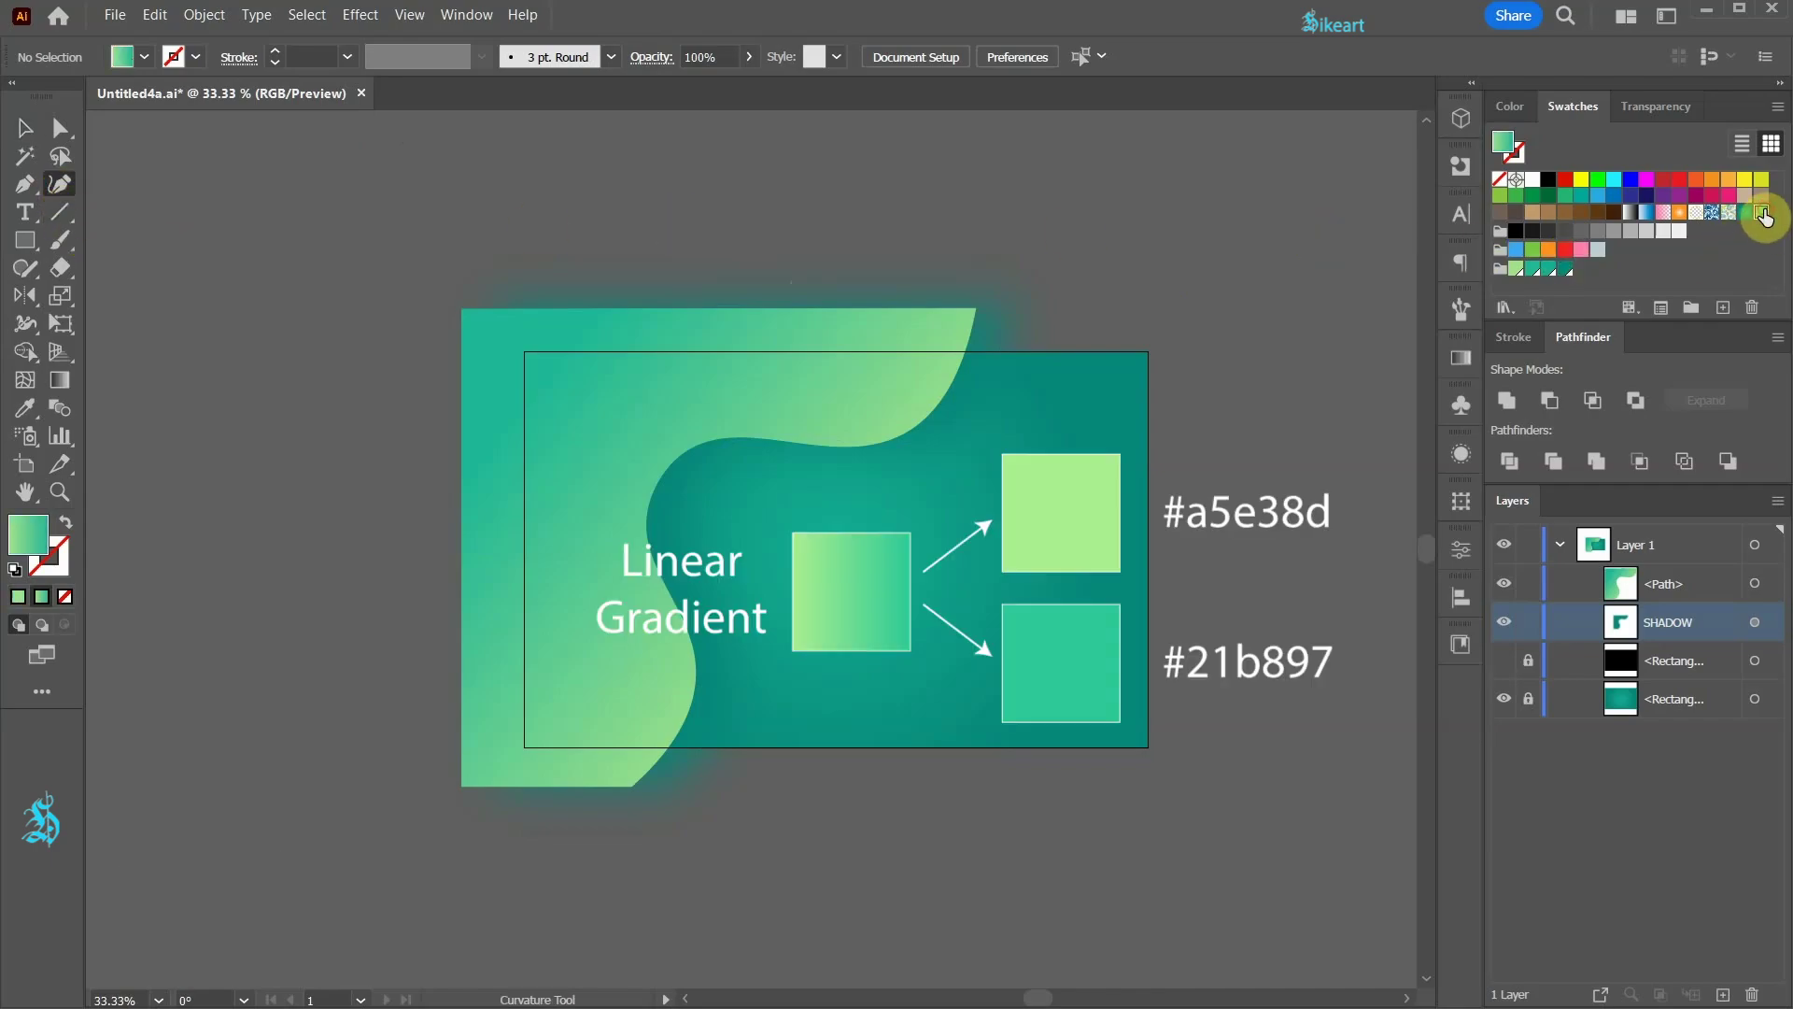
Step: Draw a closed wavy path over the upper-left, with corners at the lower-left and upper-left
click(872, 268)
click(912, 362)
click(881, 404)
click(786, 373)
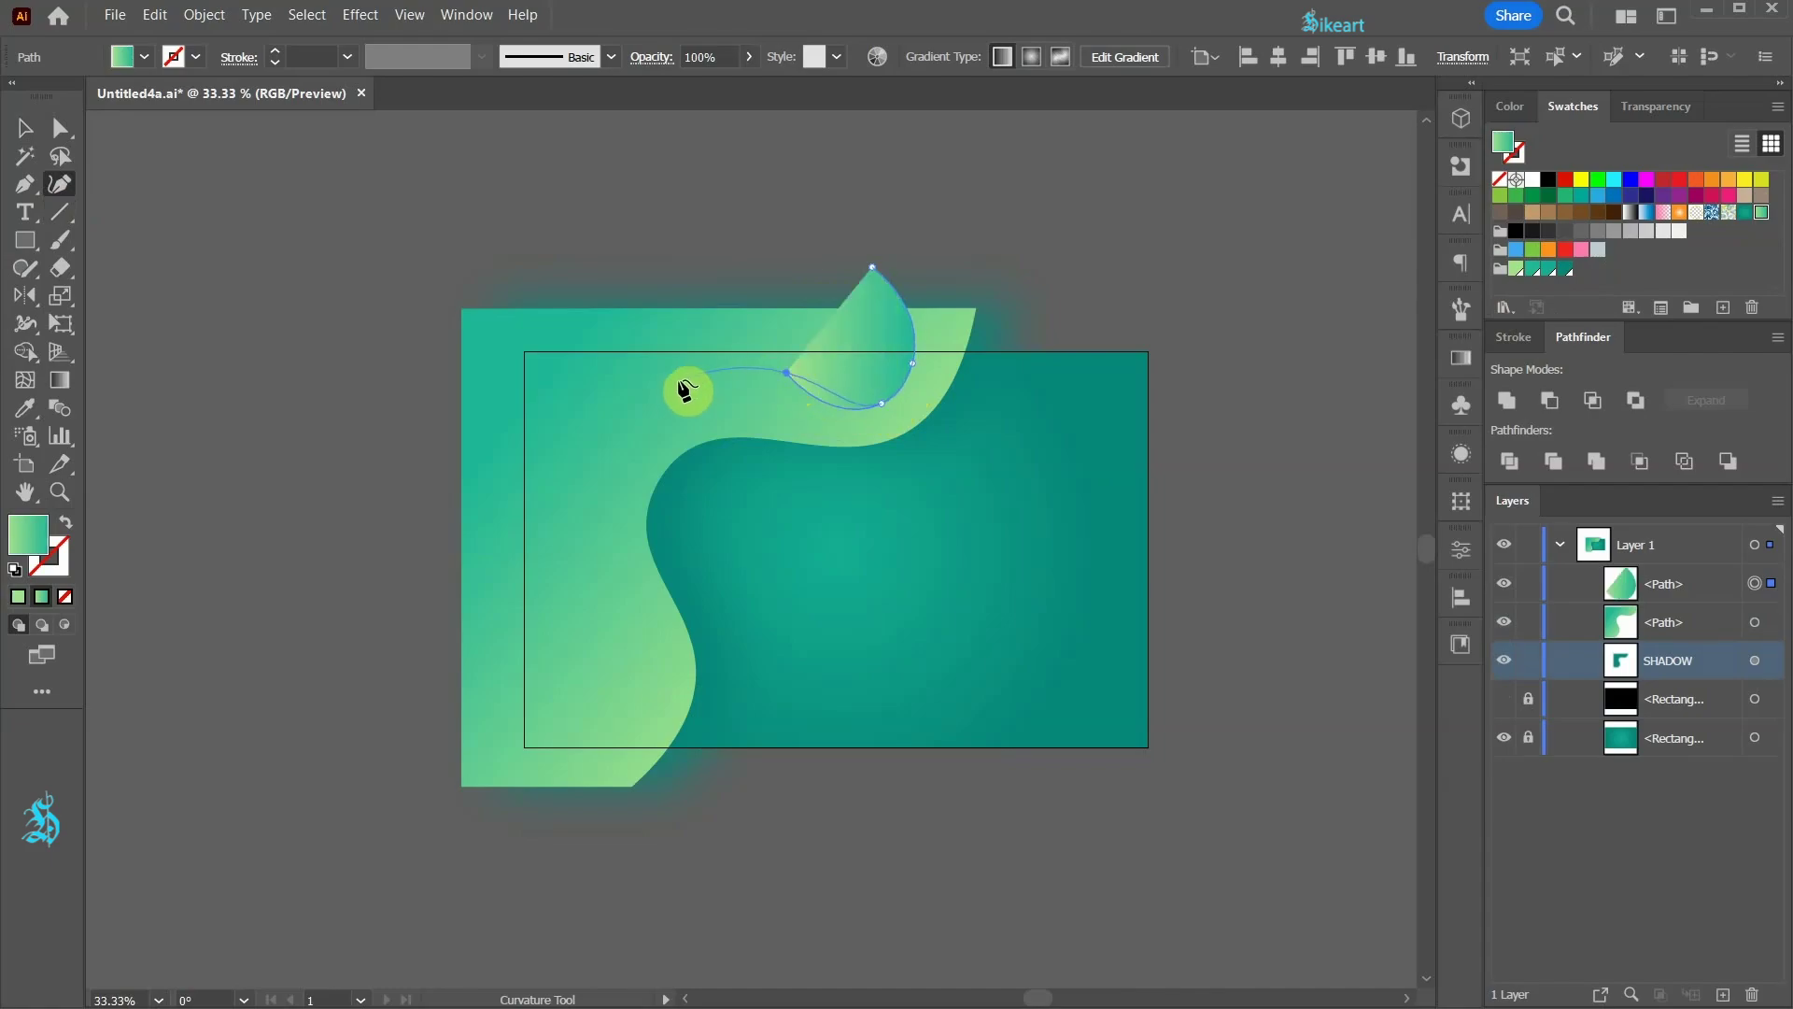
click(688, 381)
click(632, 621)
click(415, 691)
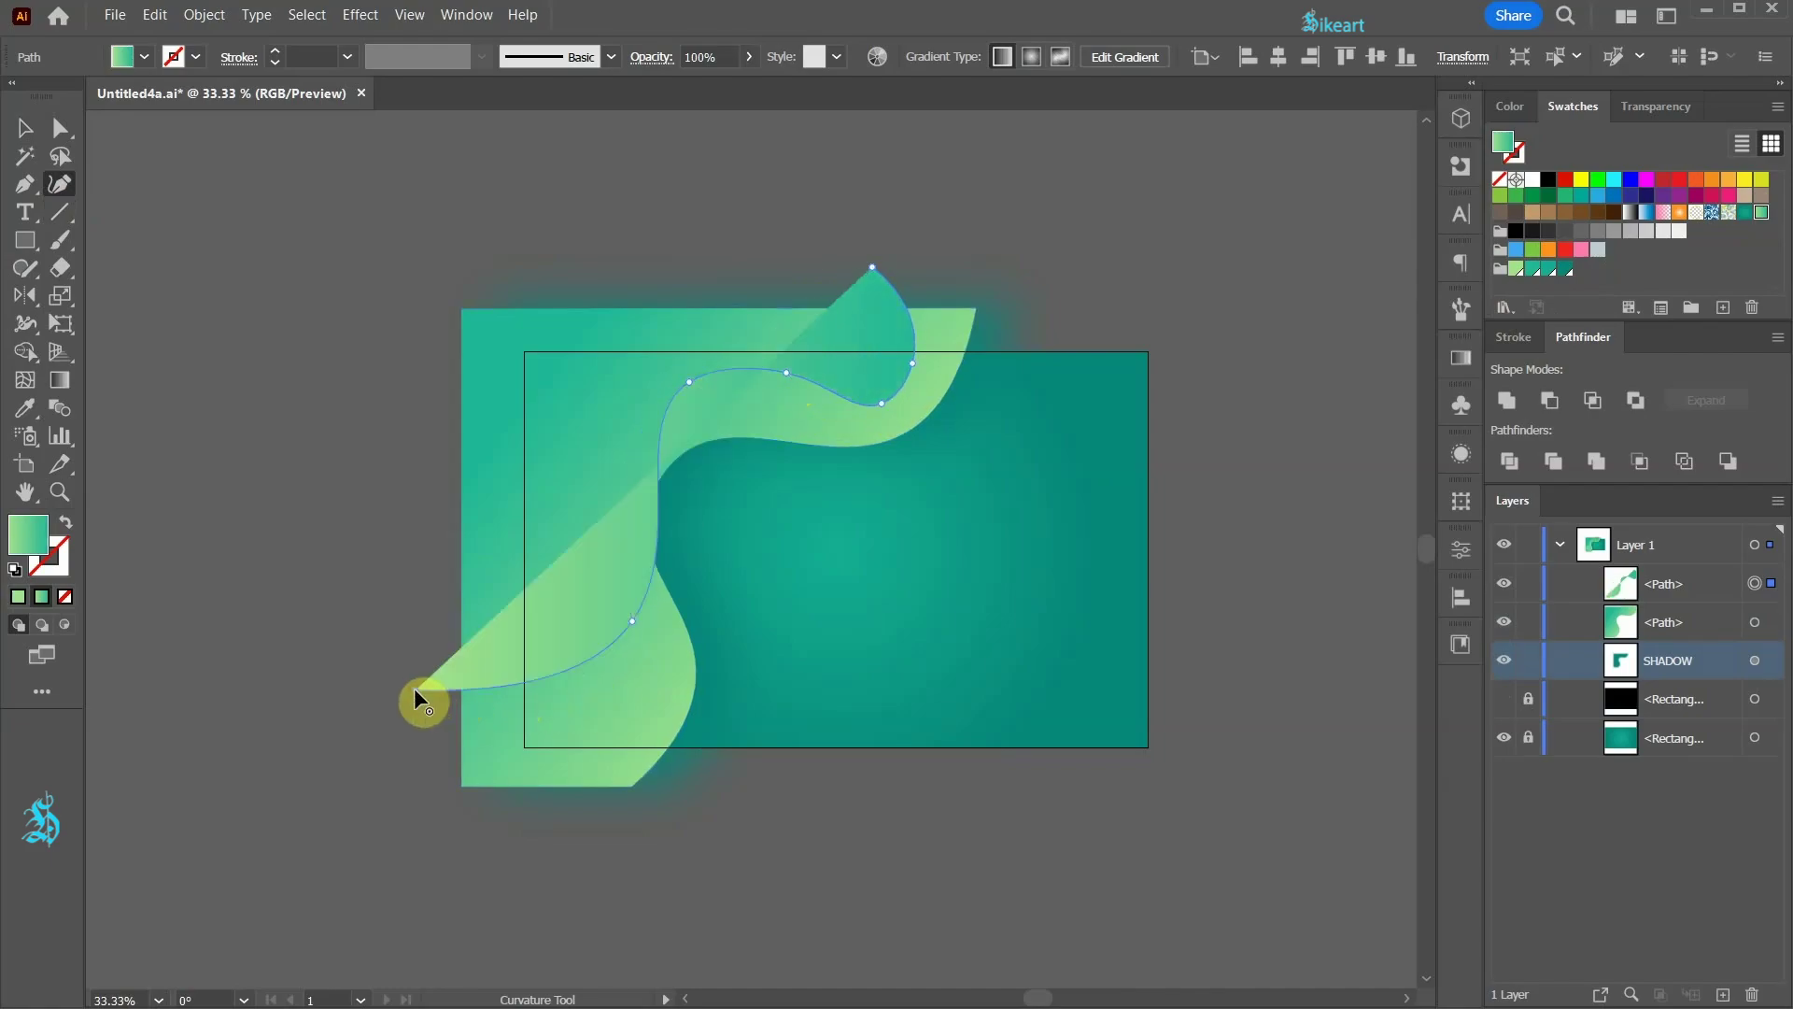
click(416, 250)
click(872, 268)
Step: Drag the wave's curve points so its edge echoes the first wave
drag(633, 621, 560, 681)
drag(786, 373, 794, 411)
drag(689, 382, 666, 399)
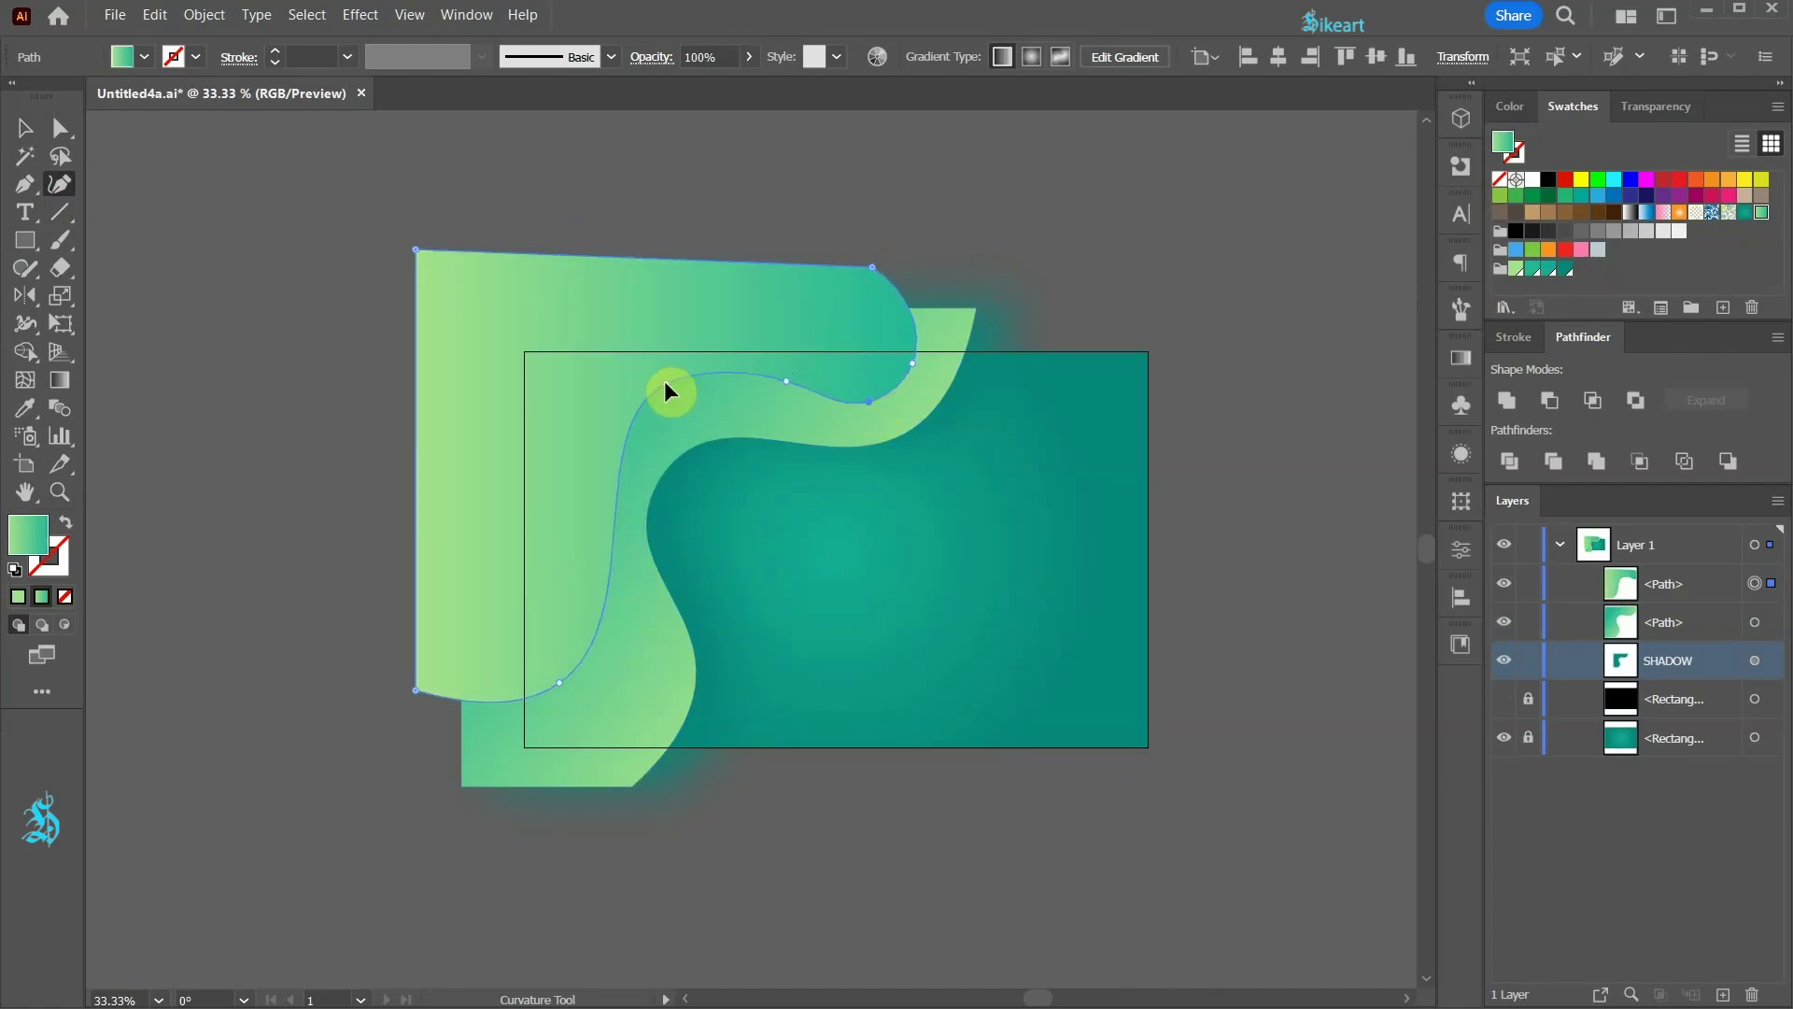
drag(794, 411, 717, 377)
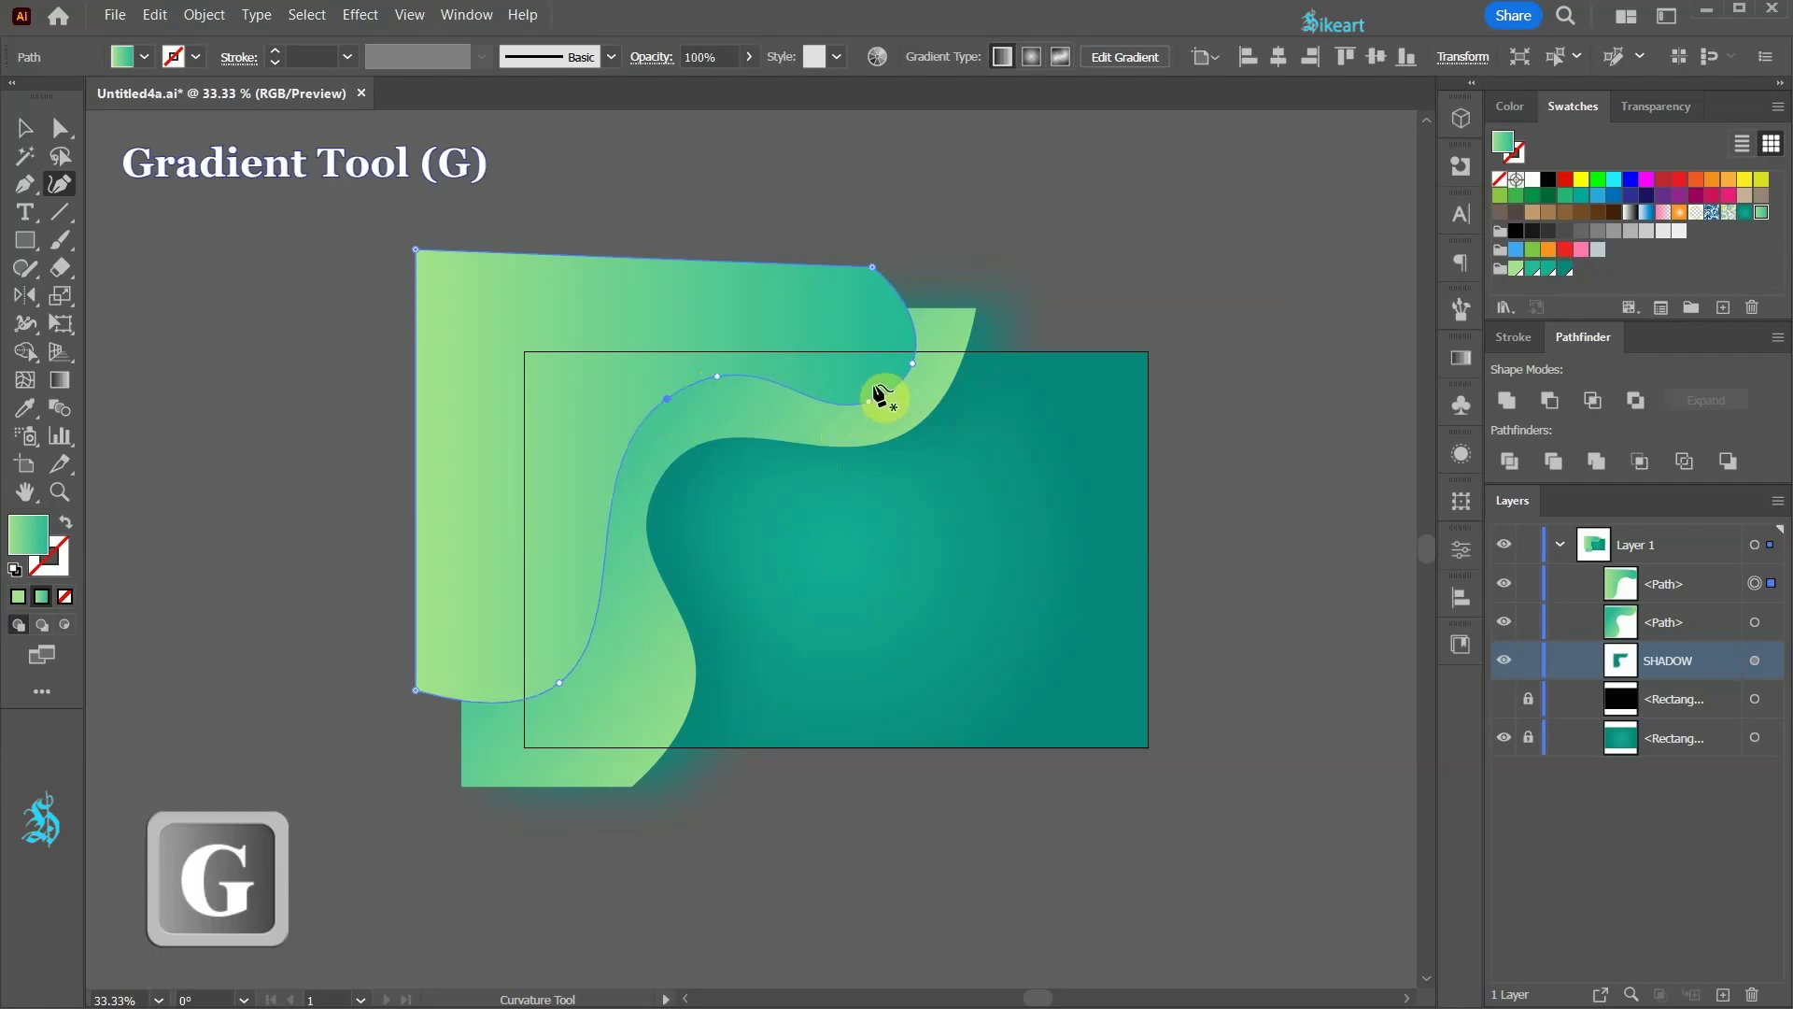
Step: Angle the new wave's gradient diagonally from lower left to upper right, then copy and paste it in back
key(g)
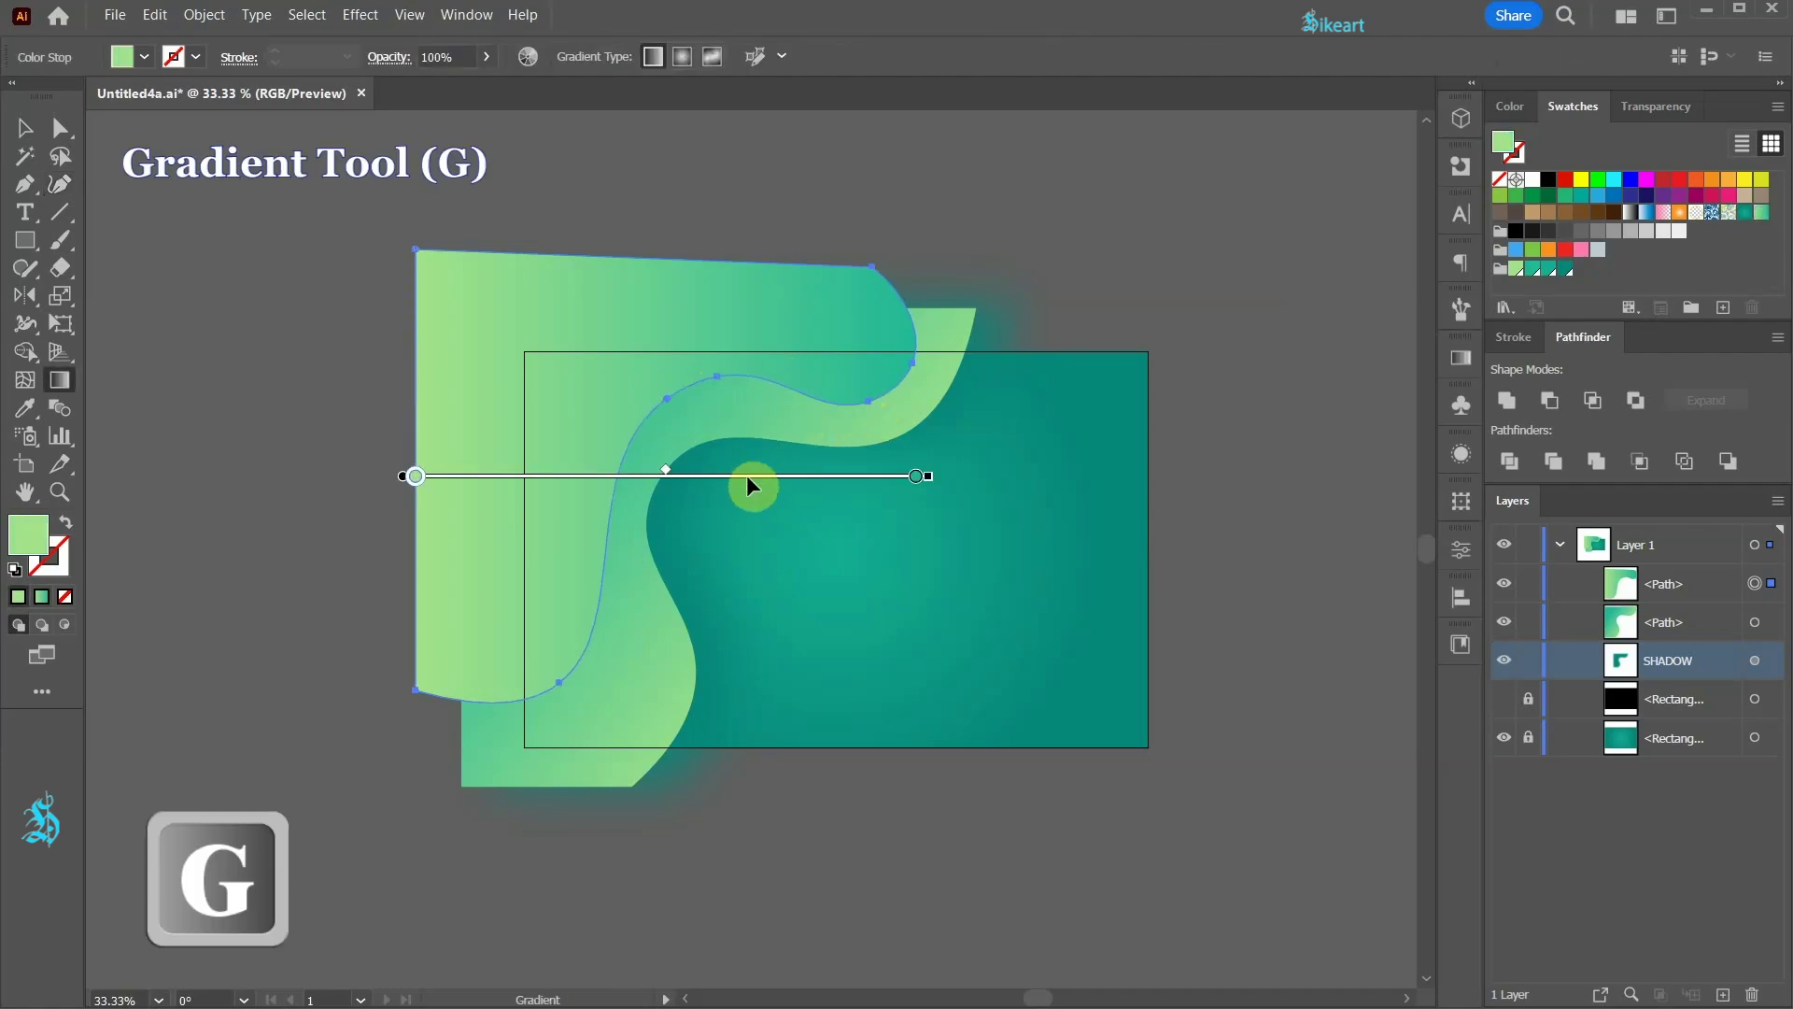
mouse_move(444, 636)
mouse_down()
mouse_move(554, 564)
mouse_move(673, 429)
mouse_move(872, 346)
mouse_up()
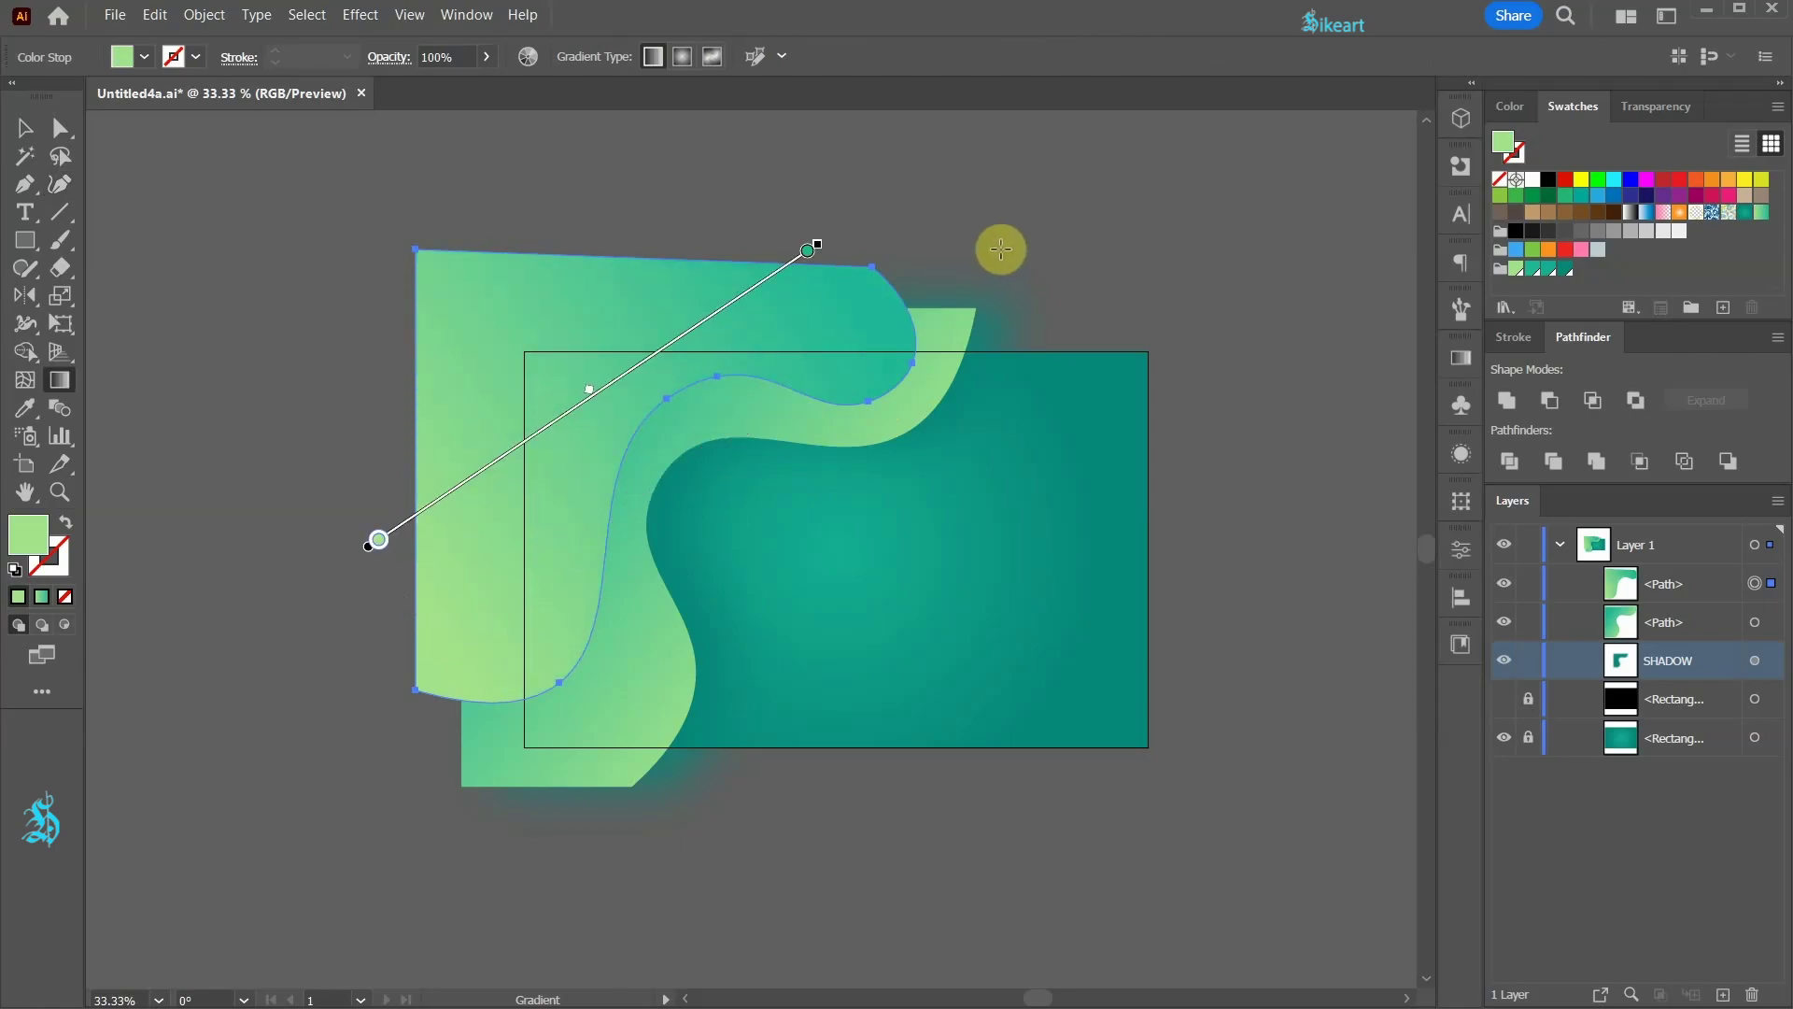
key(v)
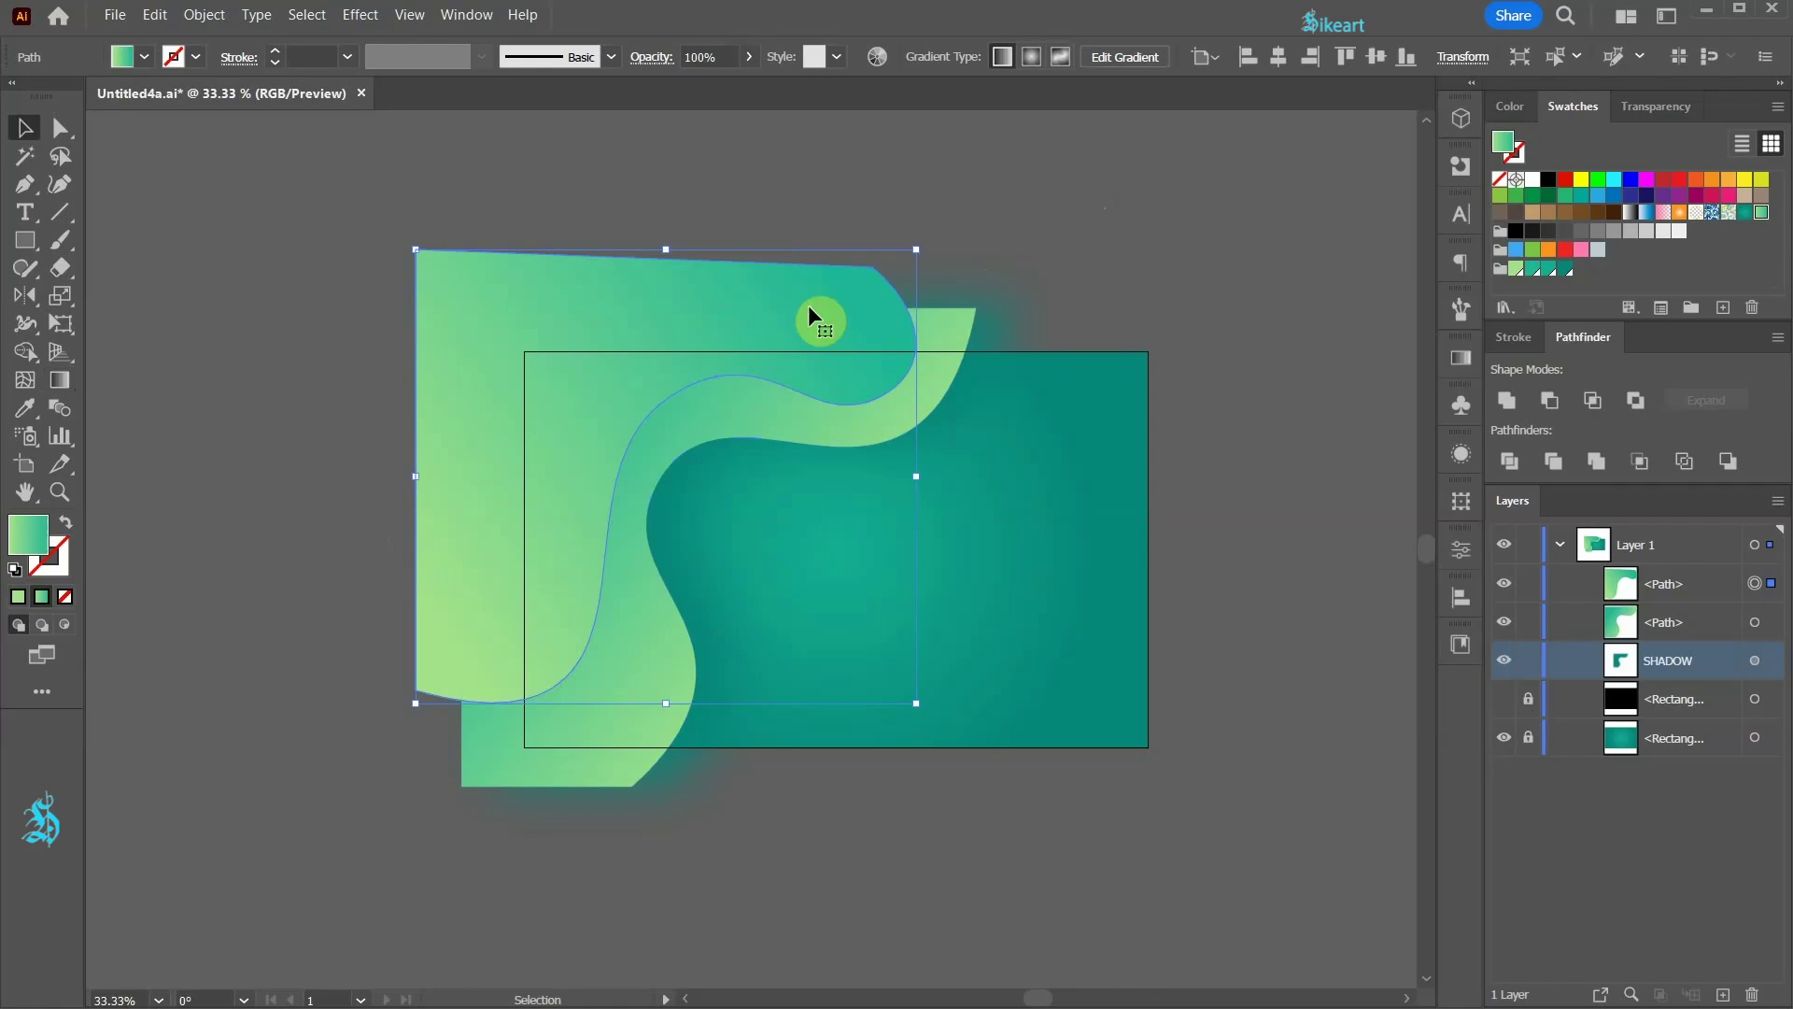
key(ctrl+c)
key(ctrl+b)
Step: Fill the pasted-behind copy with solid dark teal and shift it down into a shadow band
key(a)
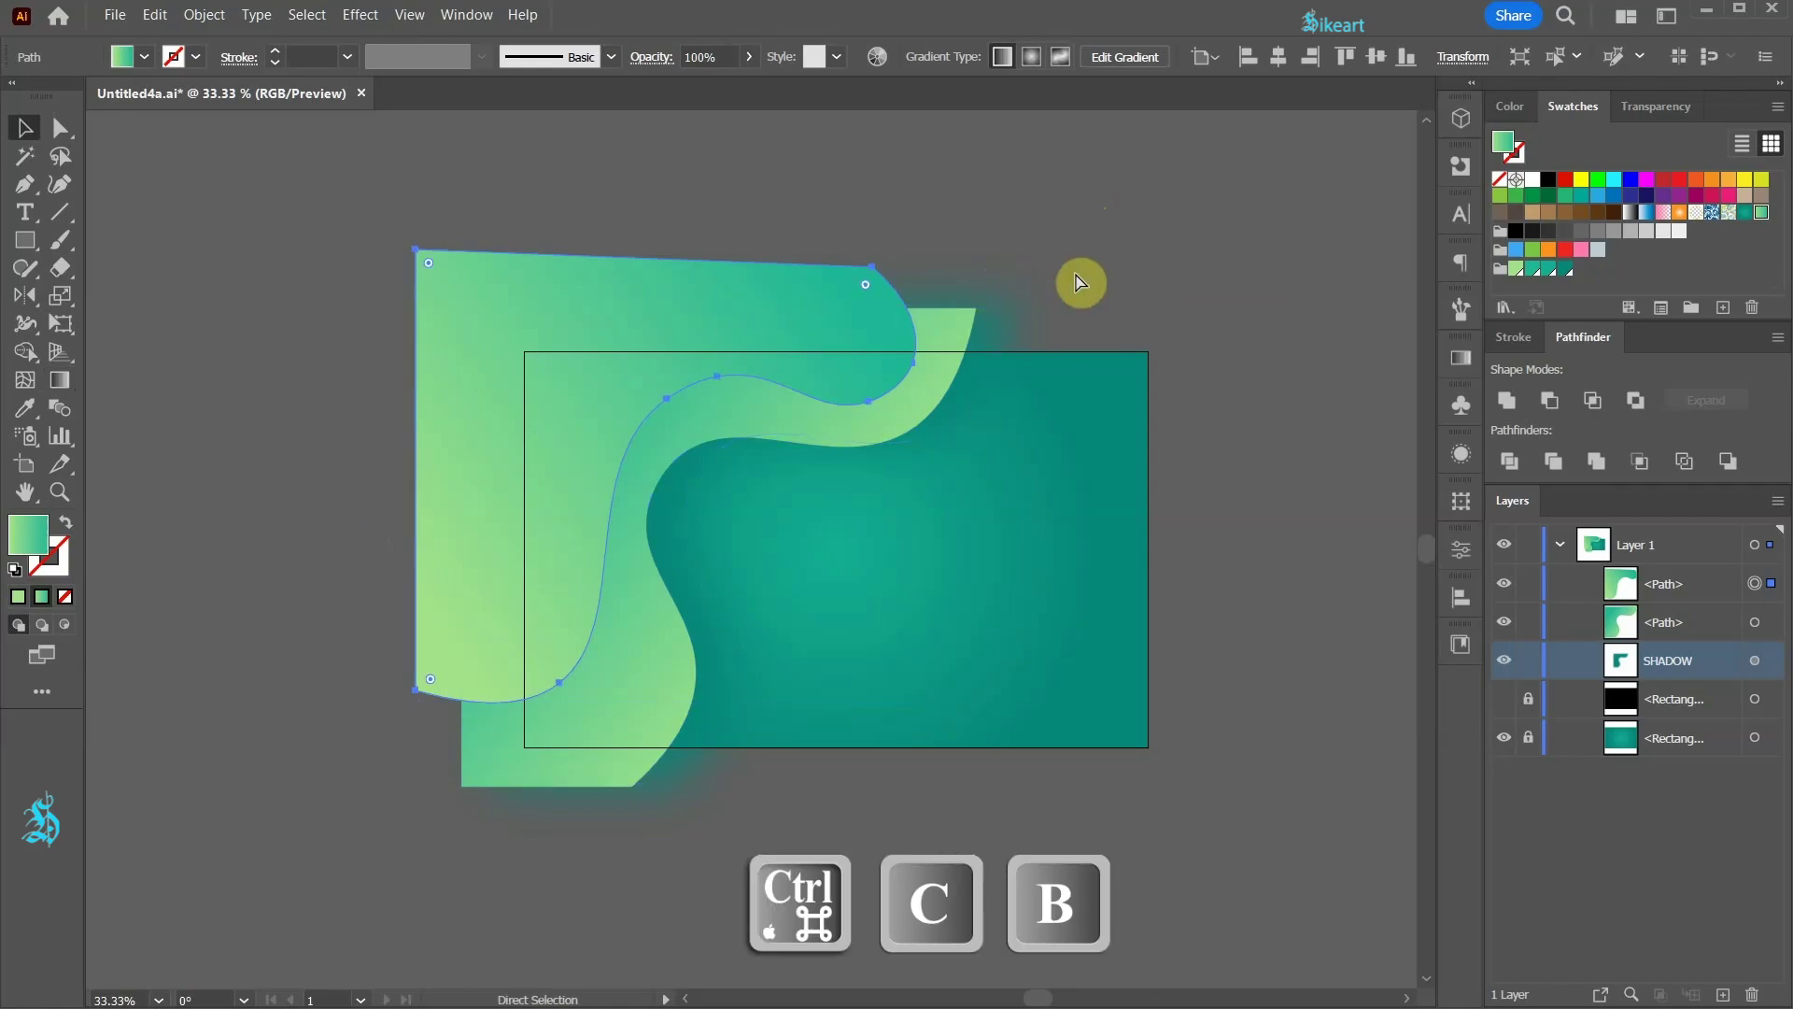
key(ctrl+b)
key(v)
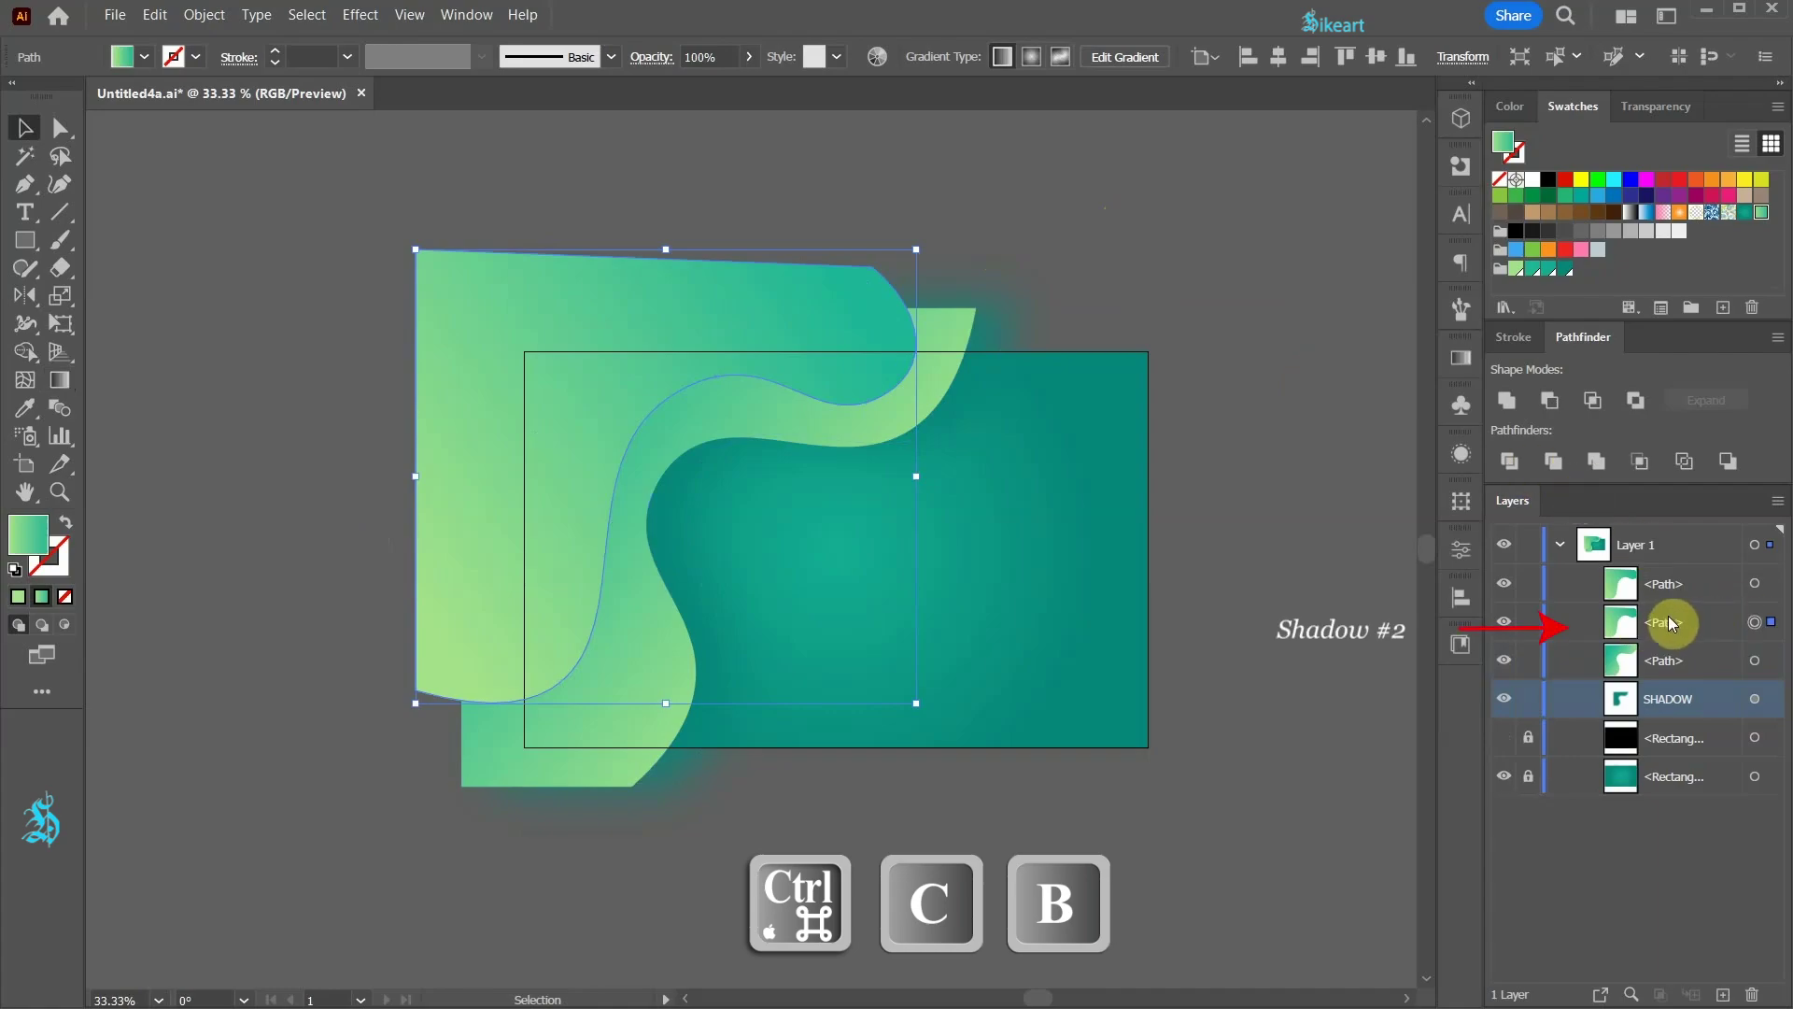
click(1558, 268)
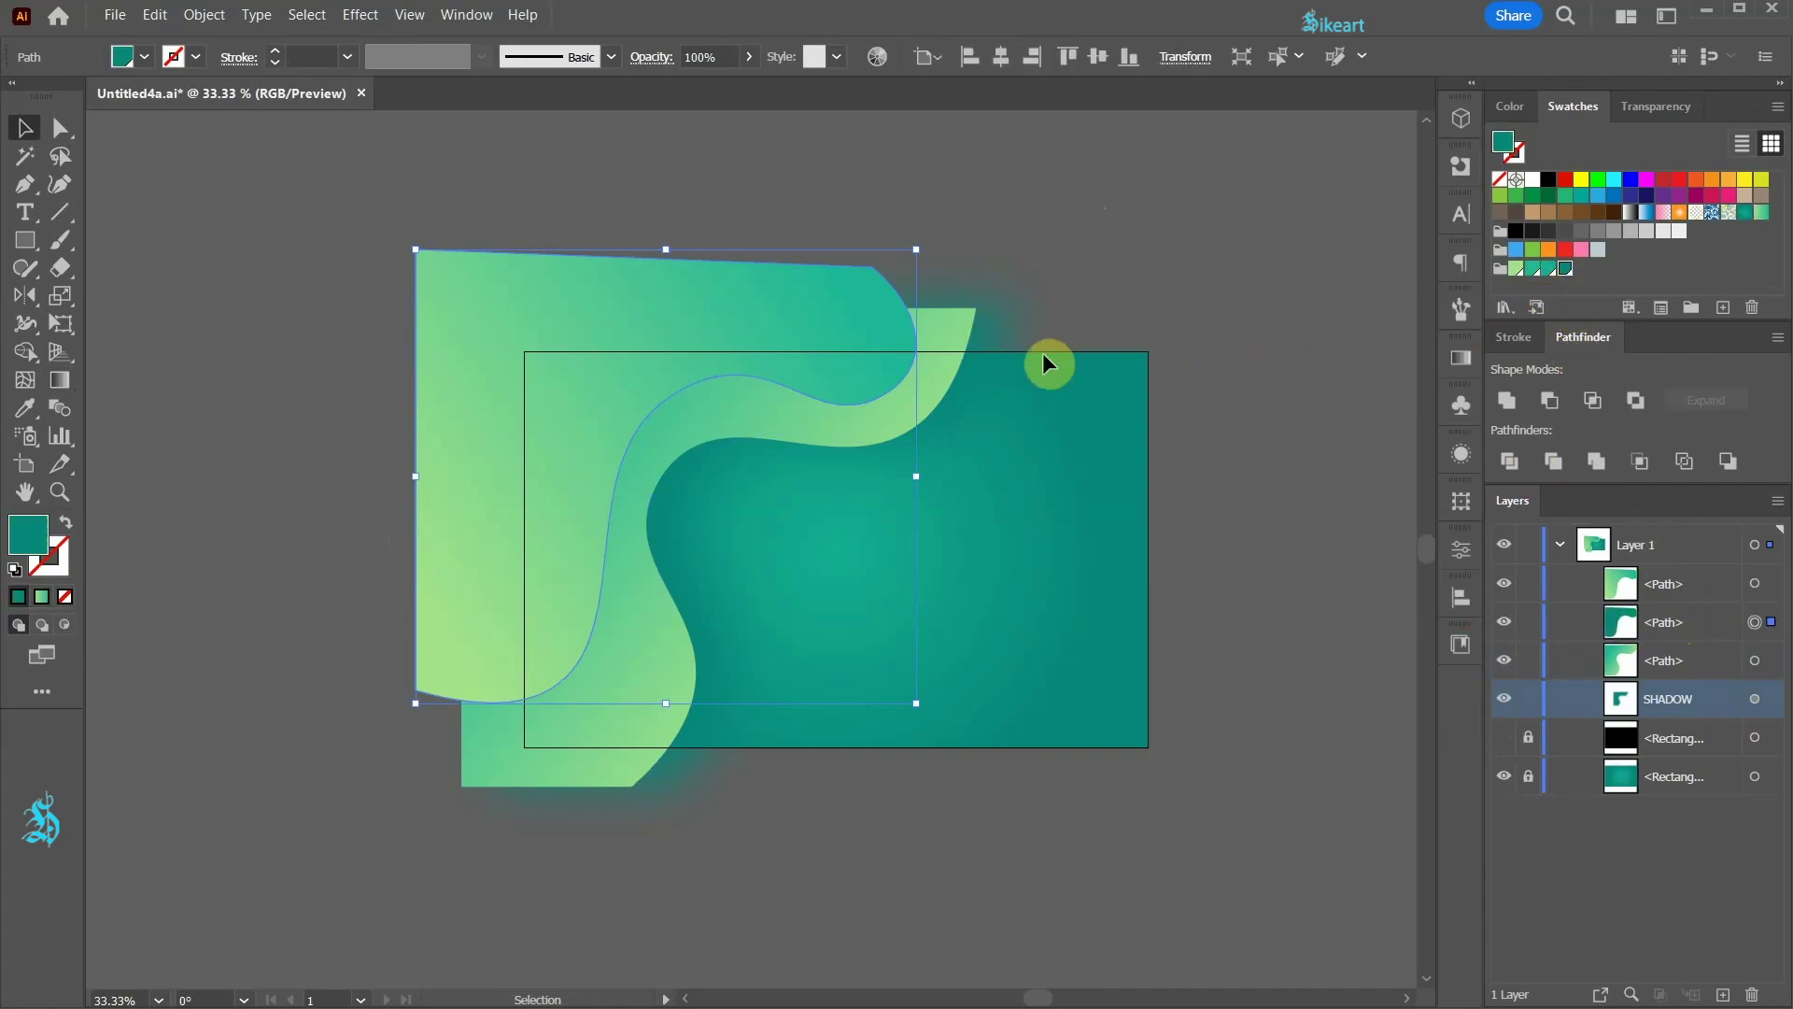
drag(899, 284, 863, 295)
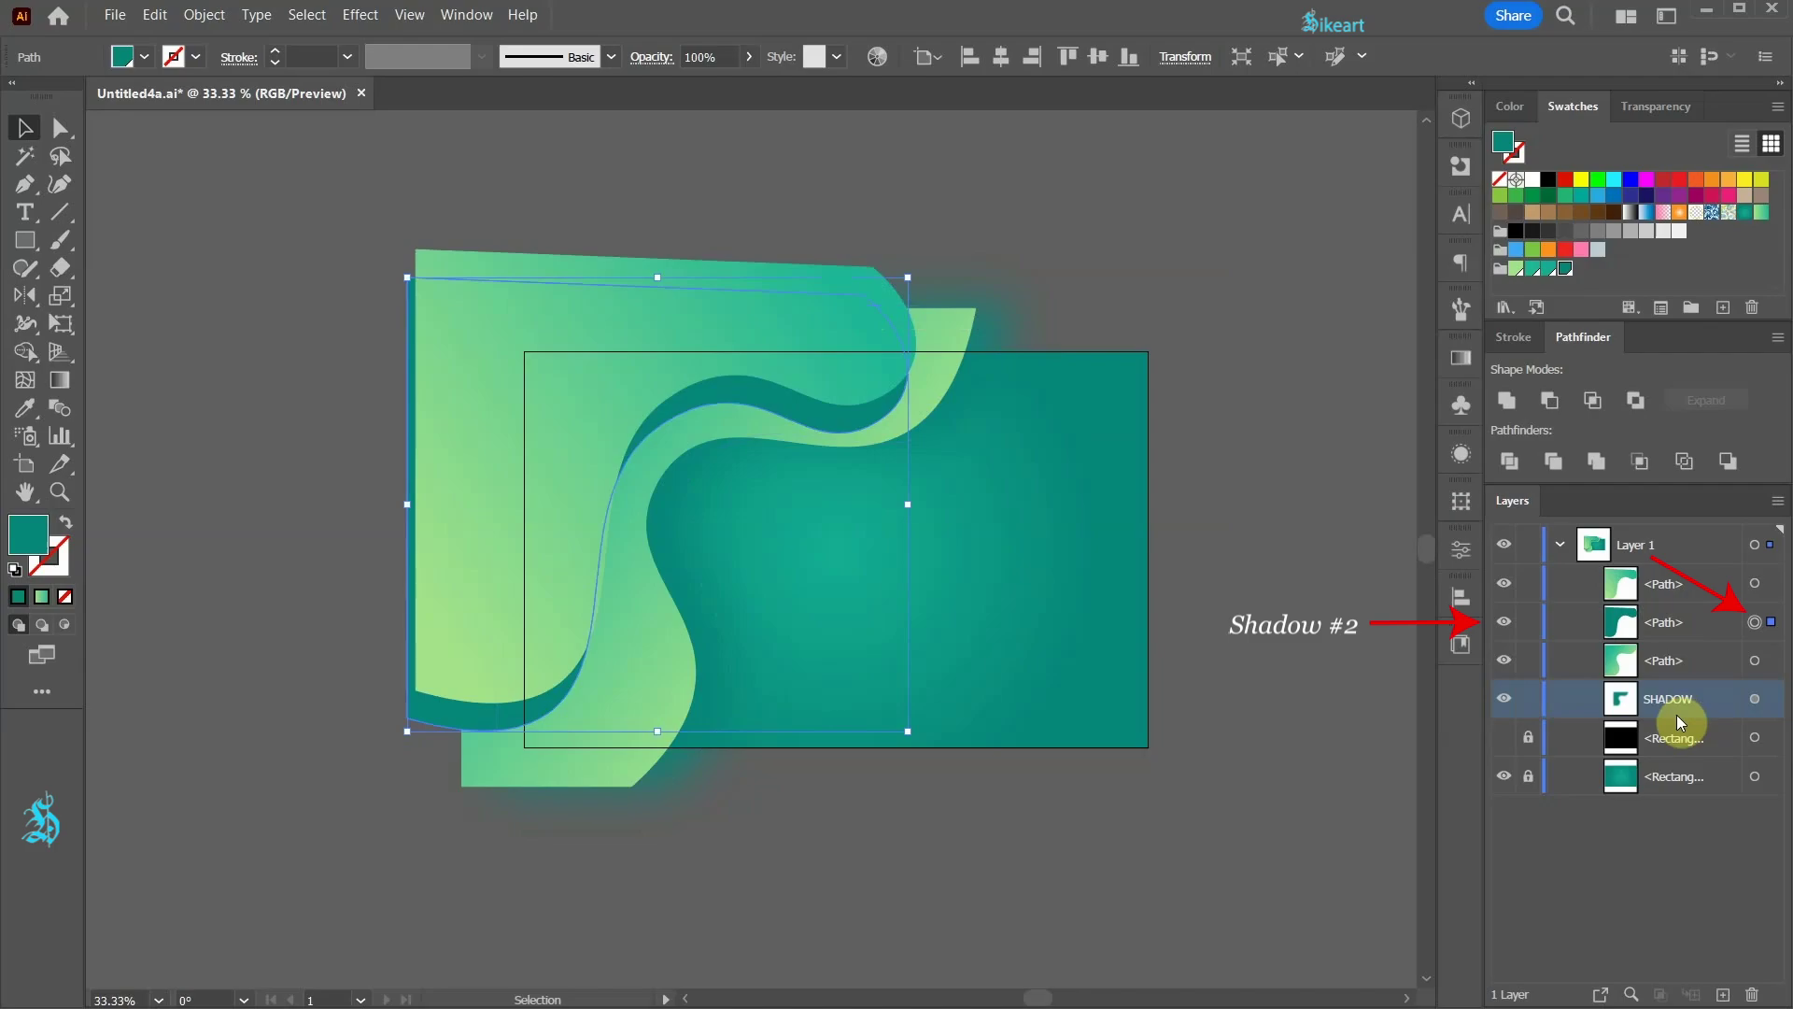
Step: Alt-drag the SHADOW layer's appearance onto the dark-teal path in the Layers panel
key(alt)
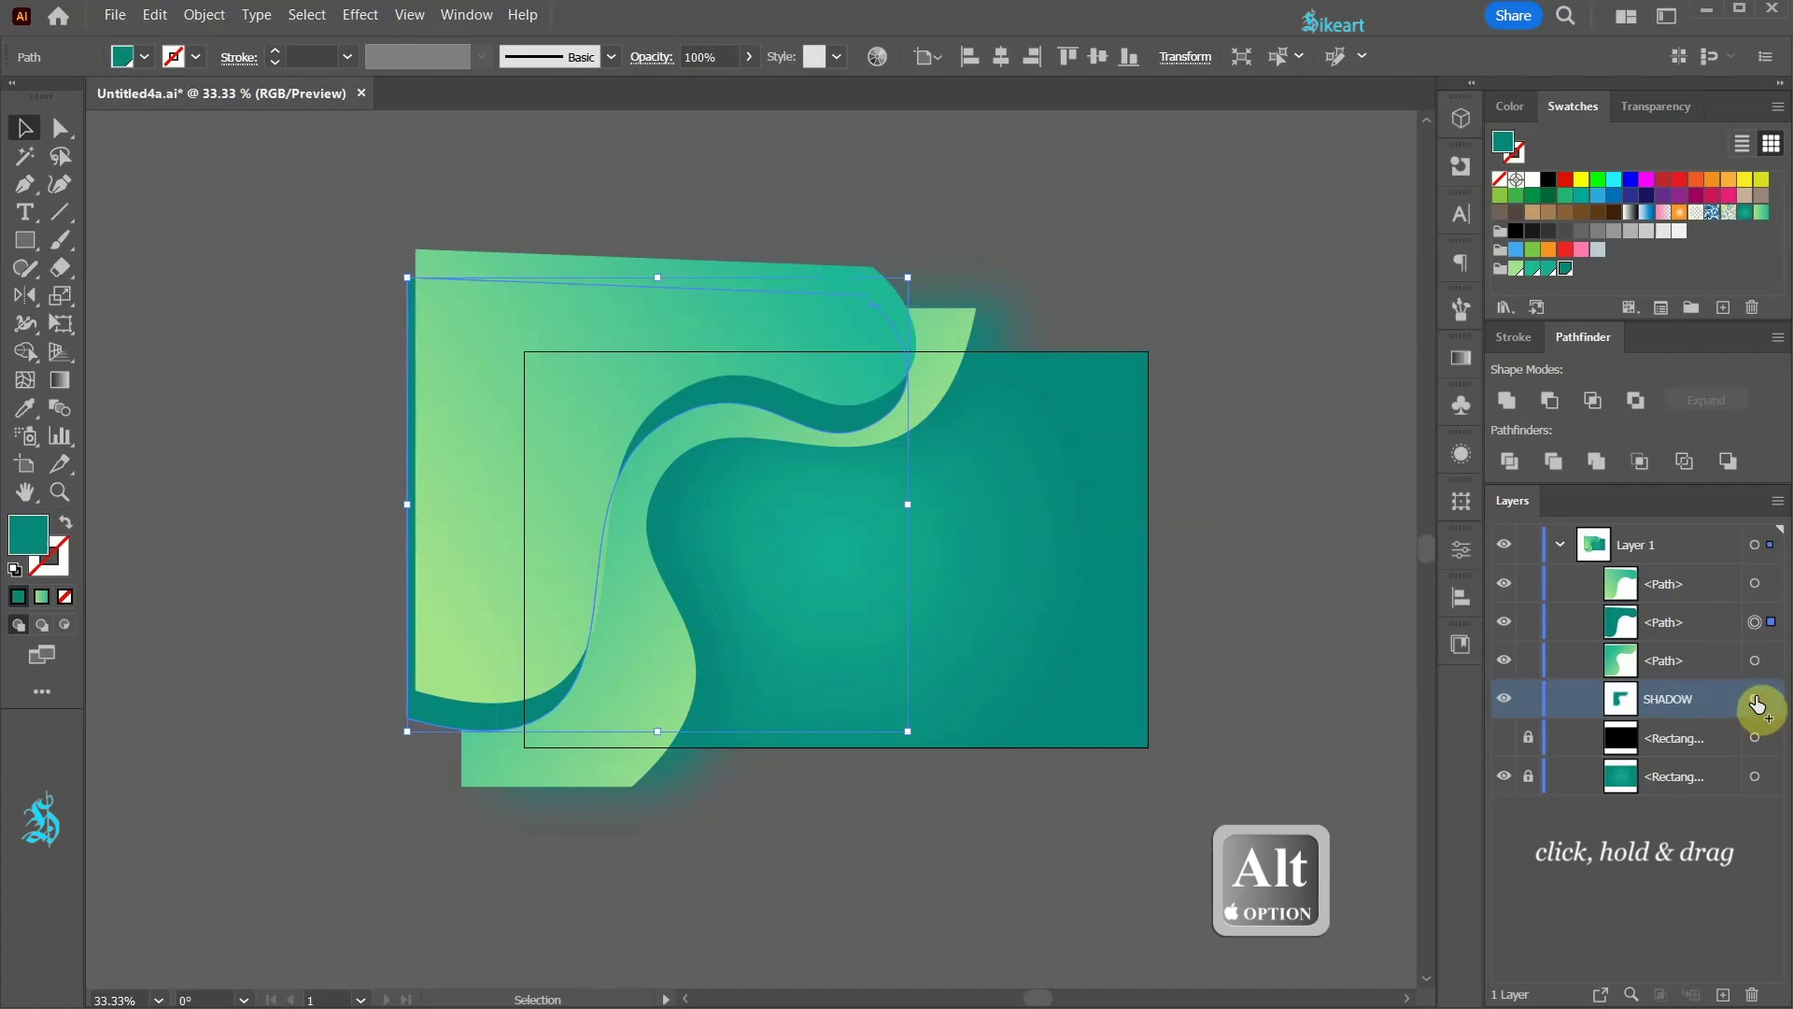
drag(1755, 702, 1755, 633)
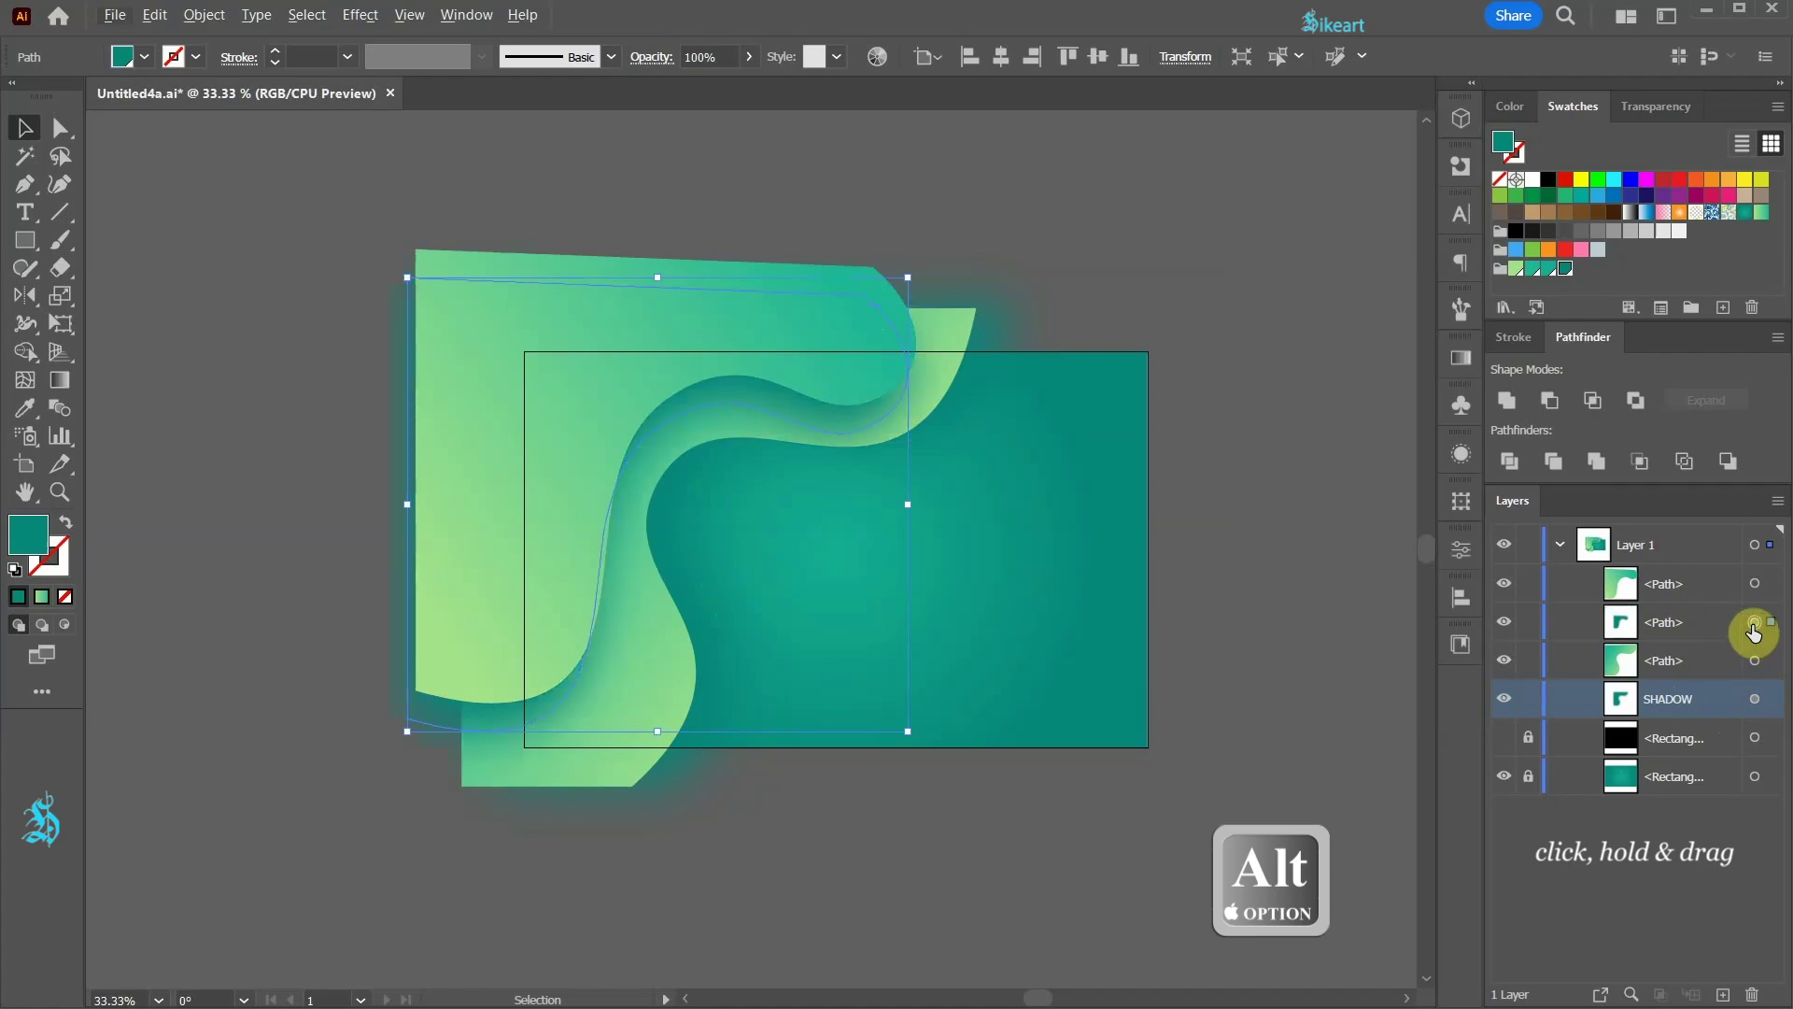
Step: Draw a closed wave shape over the left side with the Curvature tool
click(1257, 245)
key(shift+grave)
click(369, 231)
click(545, 423)
click(572, 506)
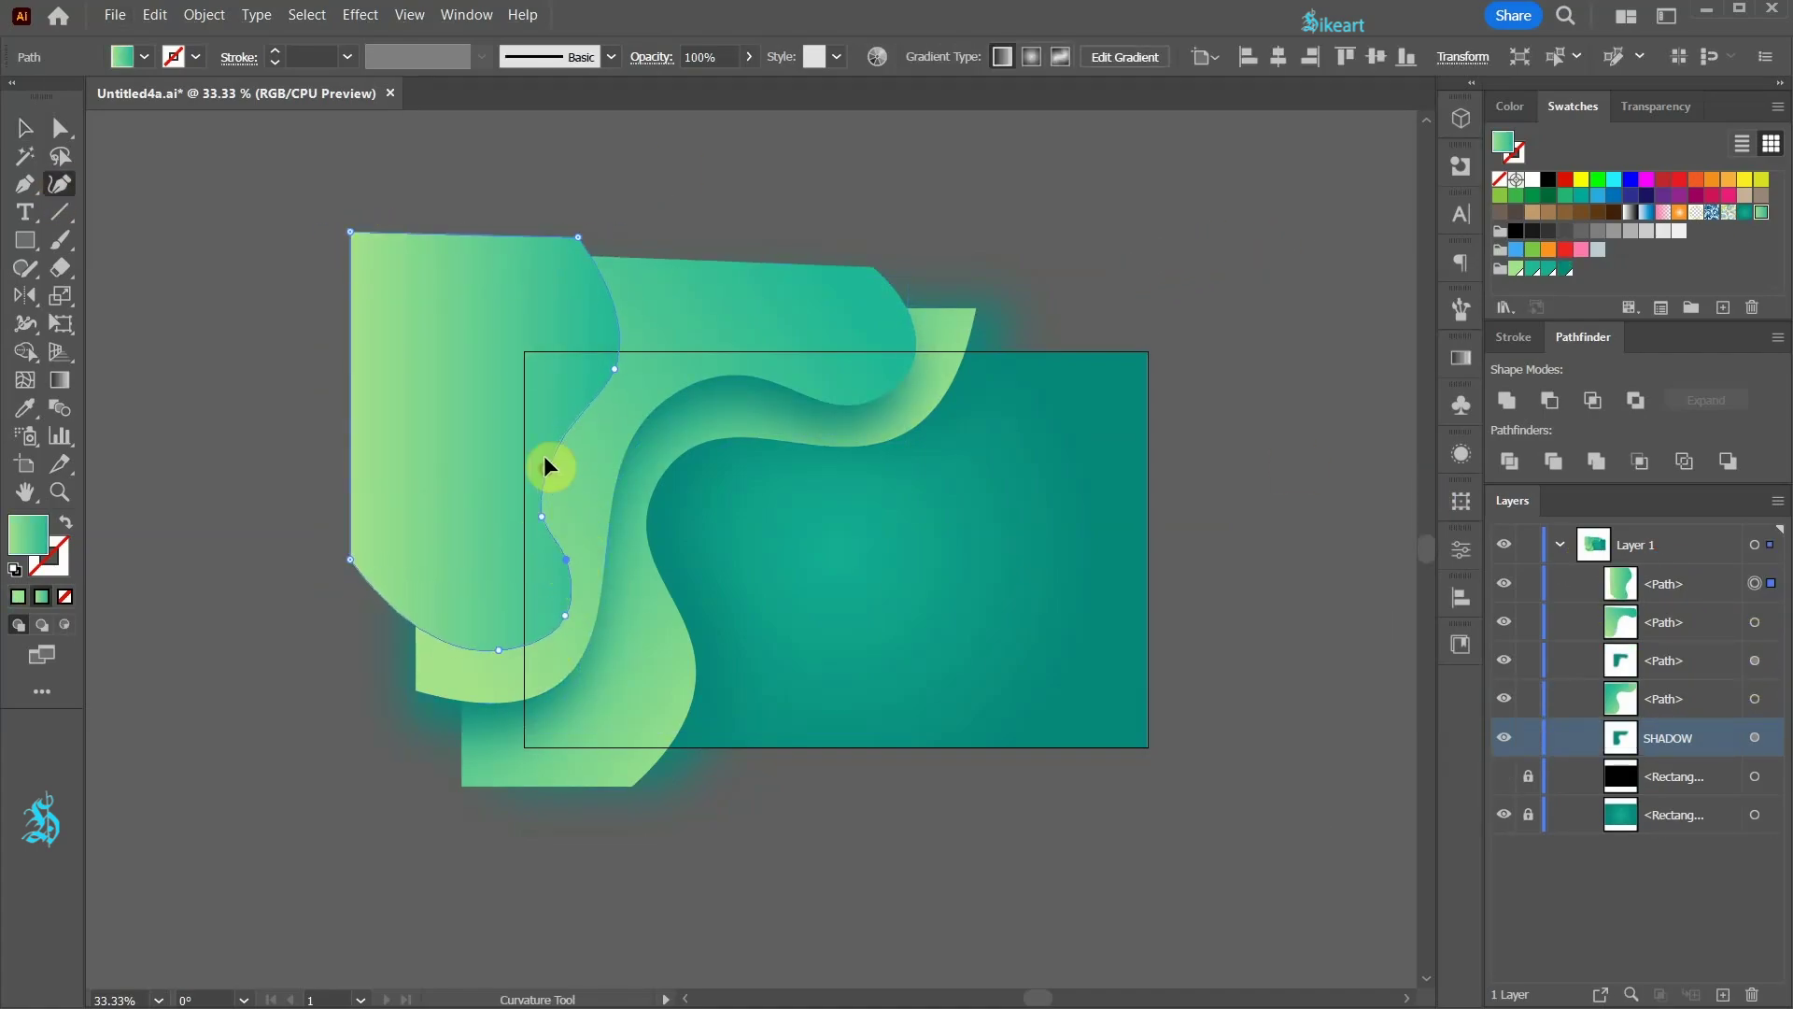
click(584, 615)
click(609, 584)
click(1212, 288)
Step: Draw two closed wave shapes along the right side of the artwork
click(988, 421)
click(1033, 592)
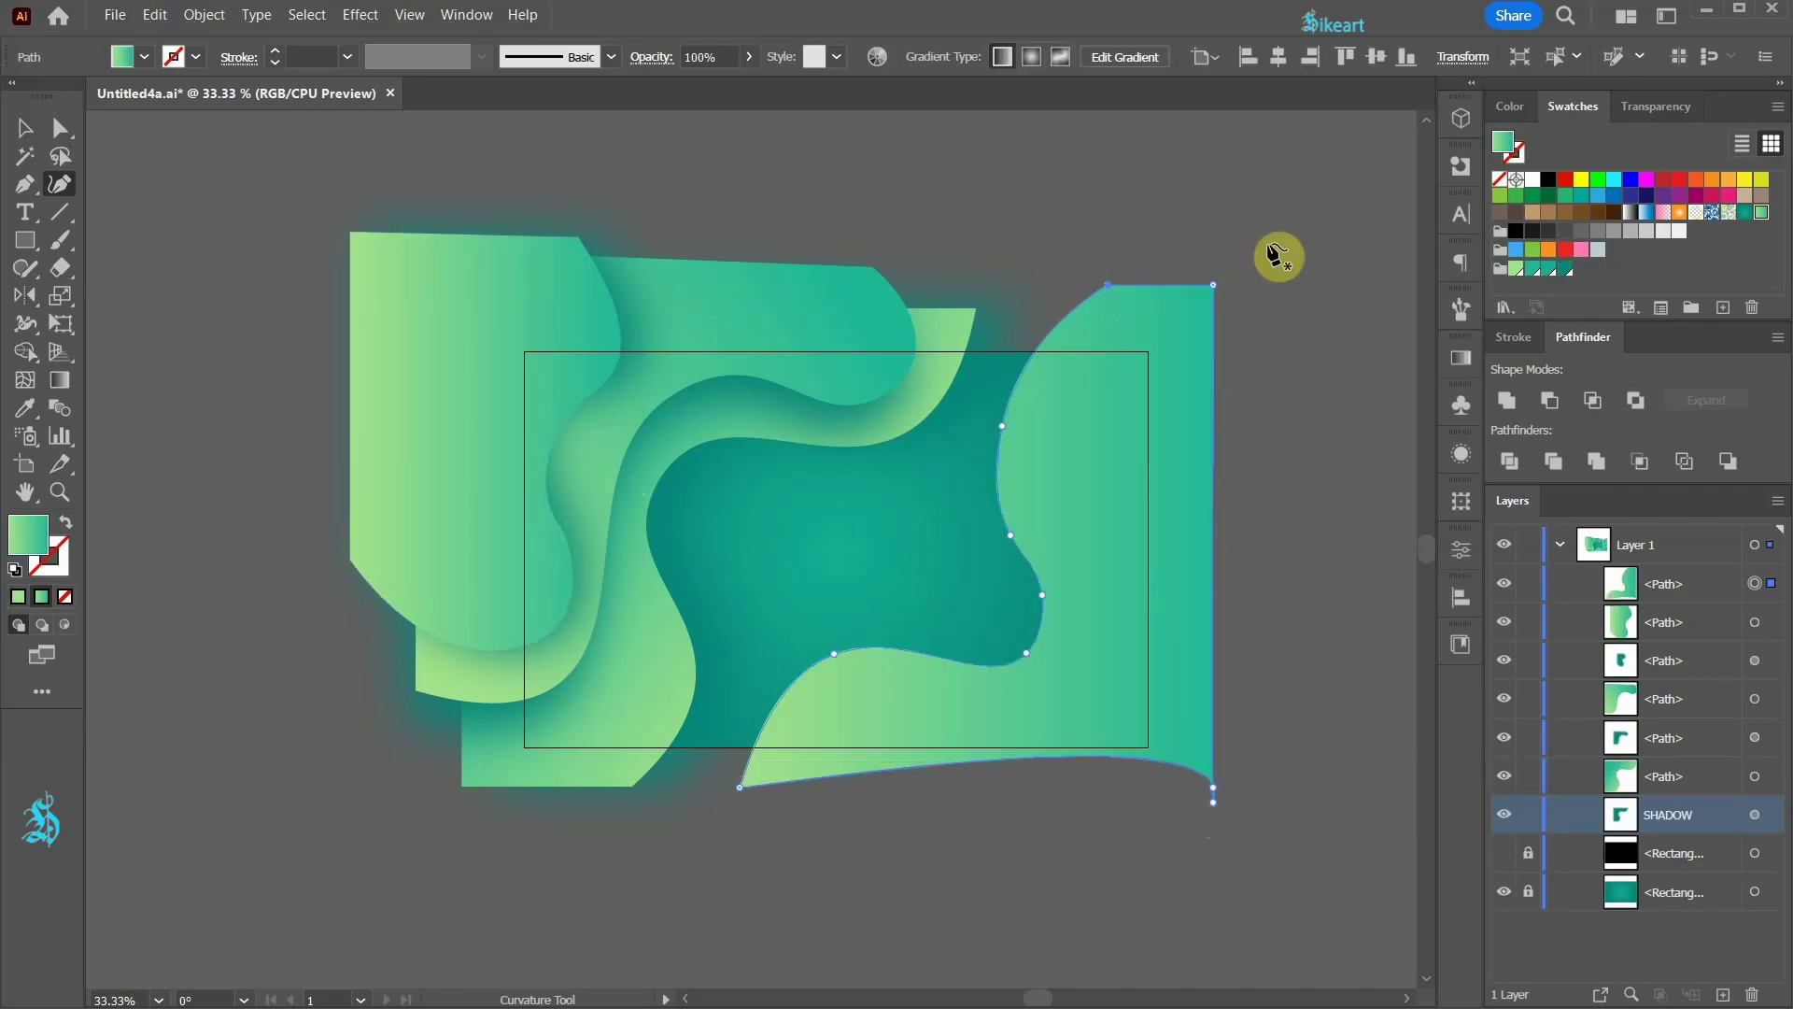
click(982, 777)
click(1281, 814)
click(1247, 460)
click(1130, 404)
click(1080, 603)
Step: Draw further curved shapes toward the bottom and right edges, including a narrow one
click(1072, 801)
click(800, 813)
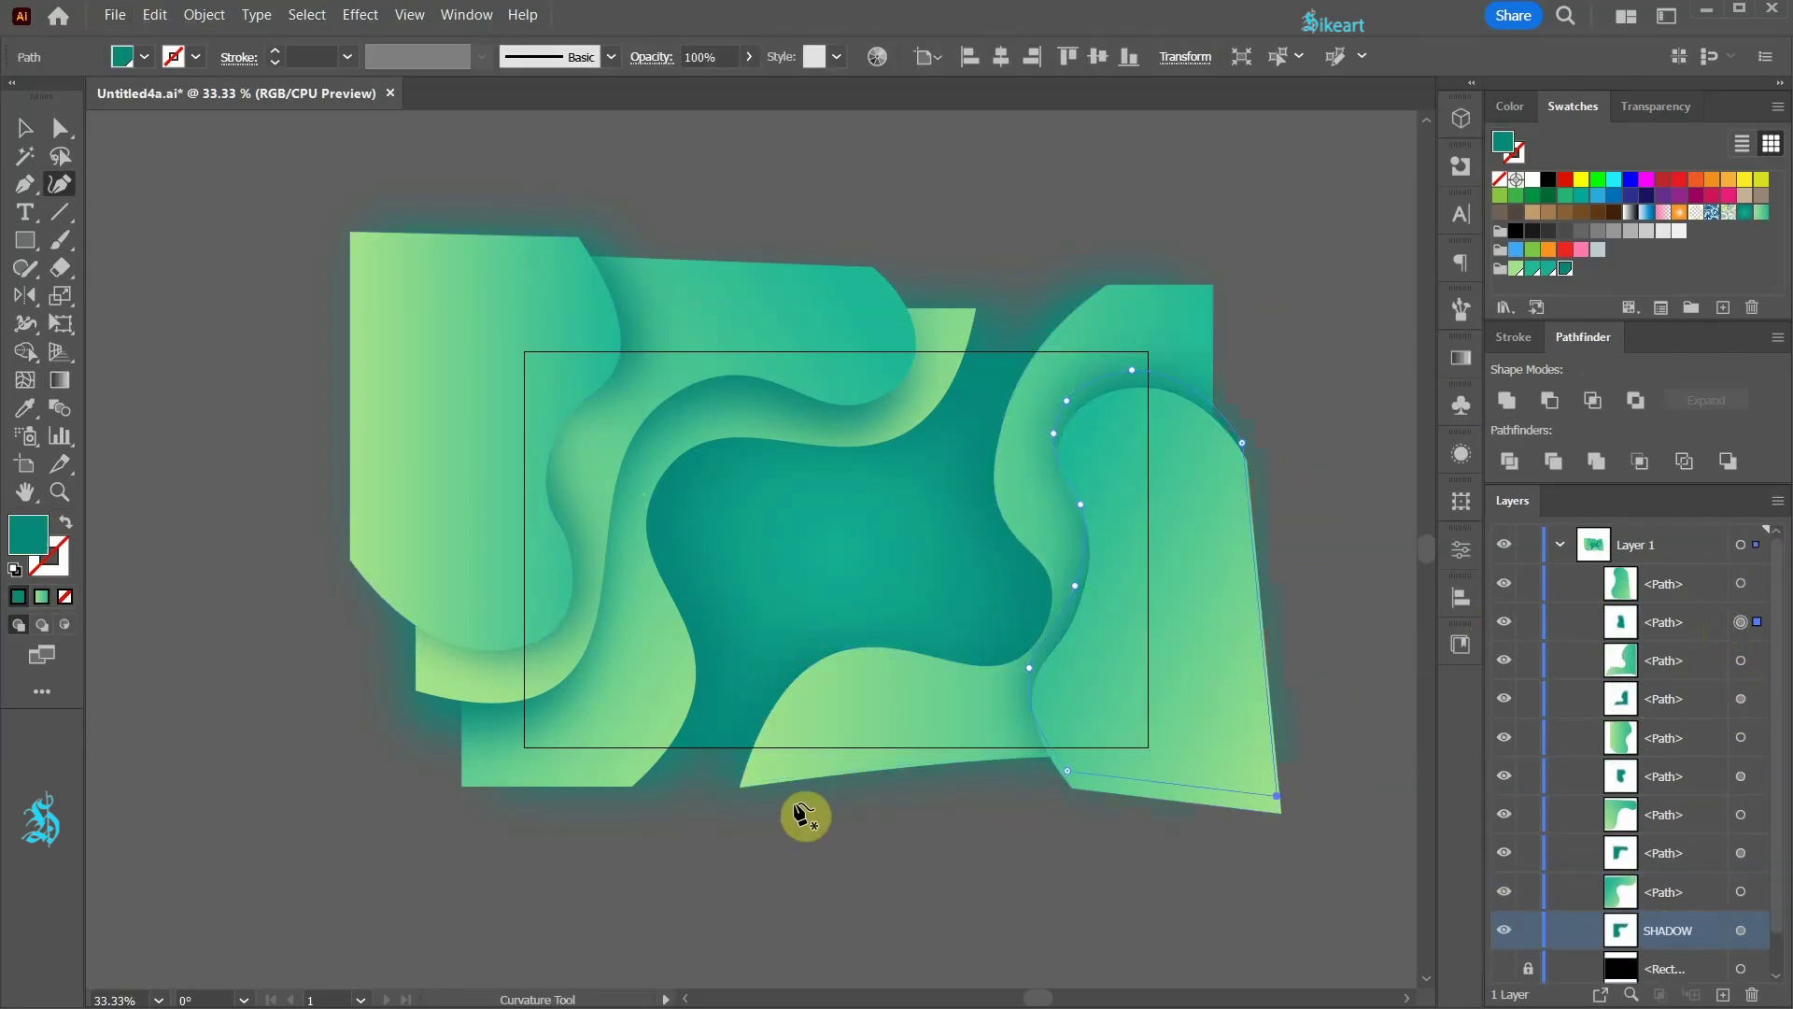
click(1672, 620)
click(1038, 574)
click(982, 511)
click(1007, 435)
click(937, 941)
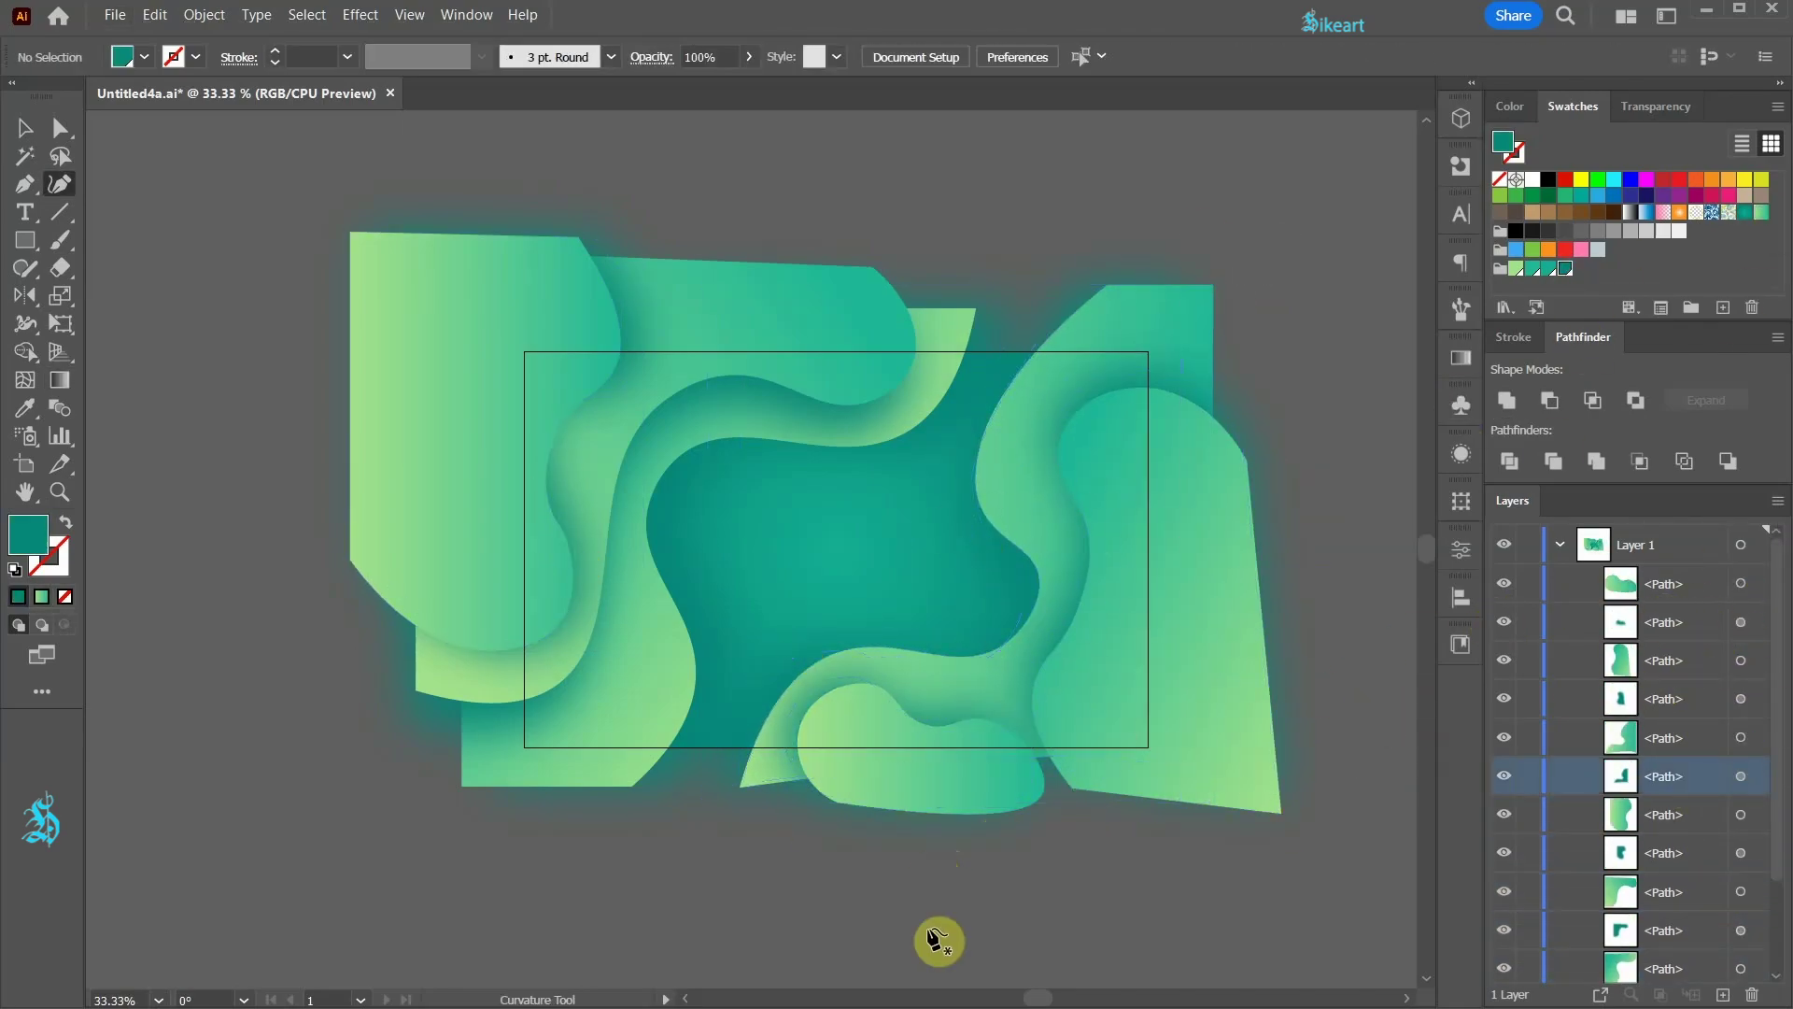
click(1164, 785)
click(1293, 626)
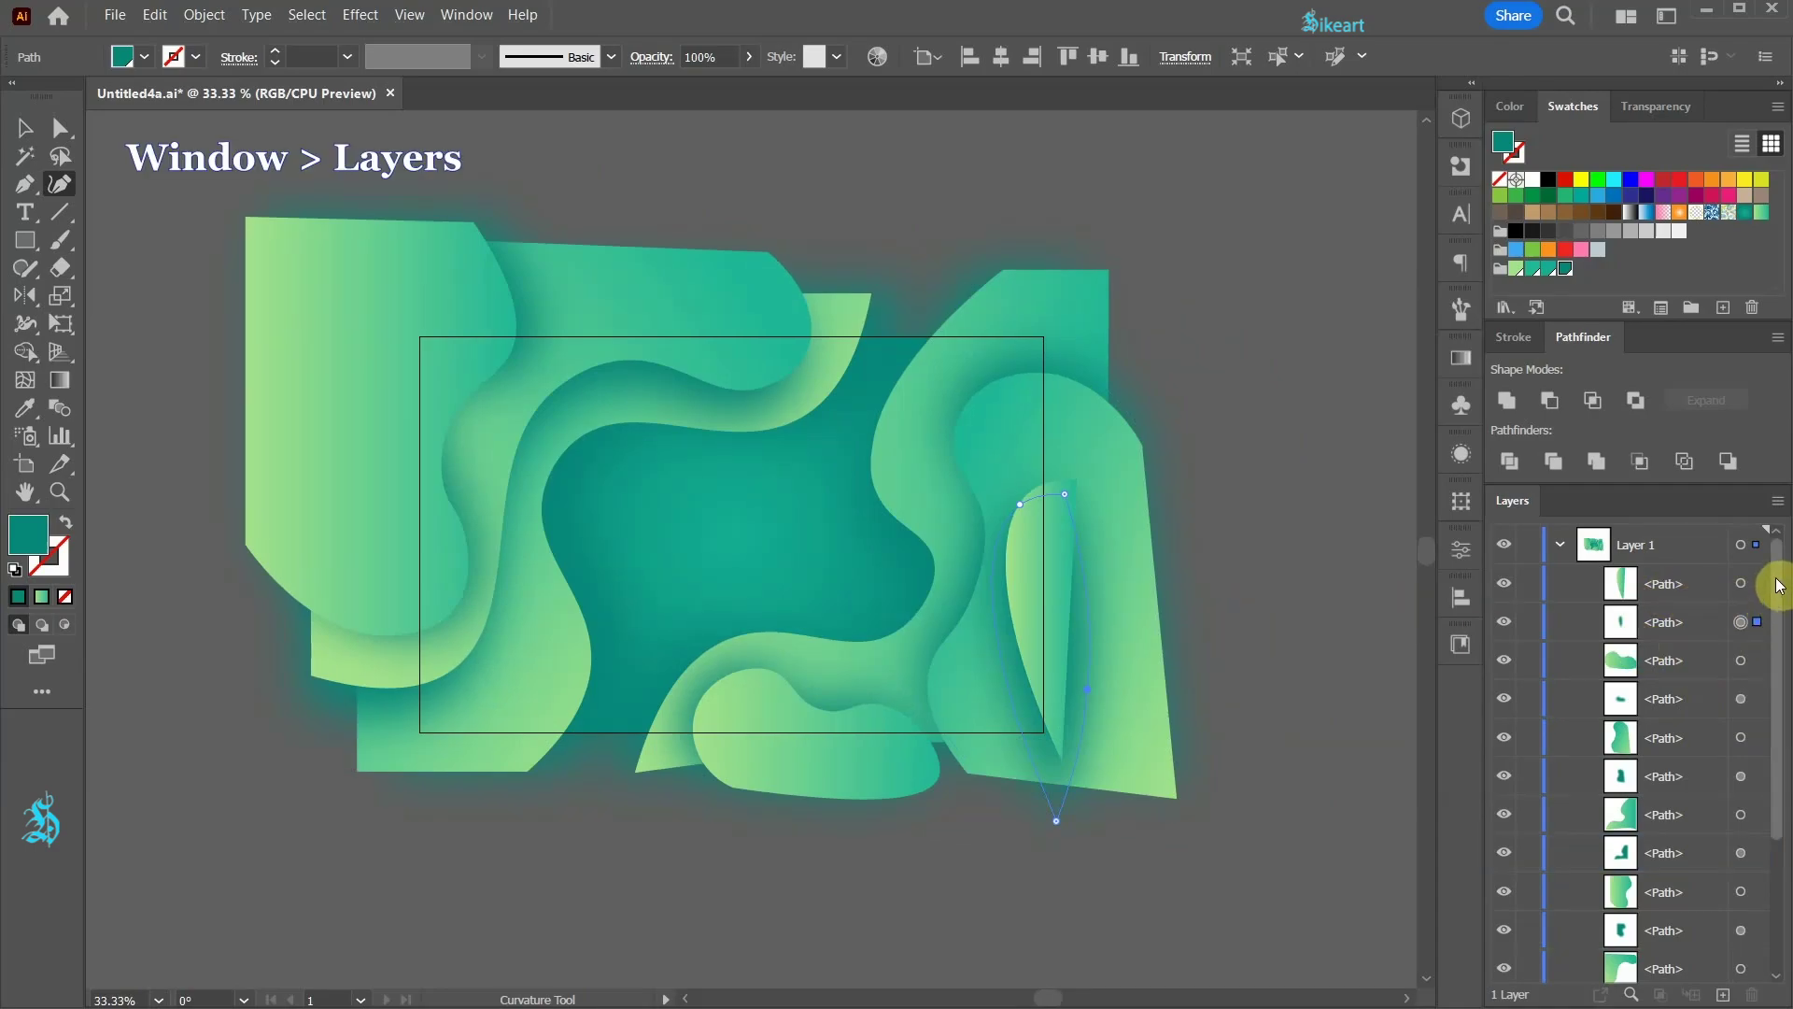
Step: Show and unlock the black rectangle in Layers, select it, and bring it to the front
drag(1779, 586, 1779, 766)
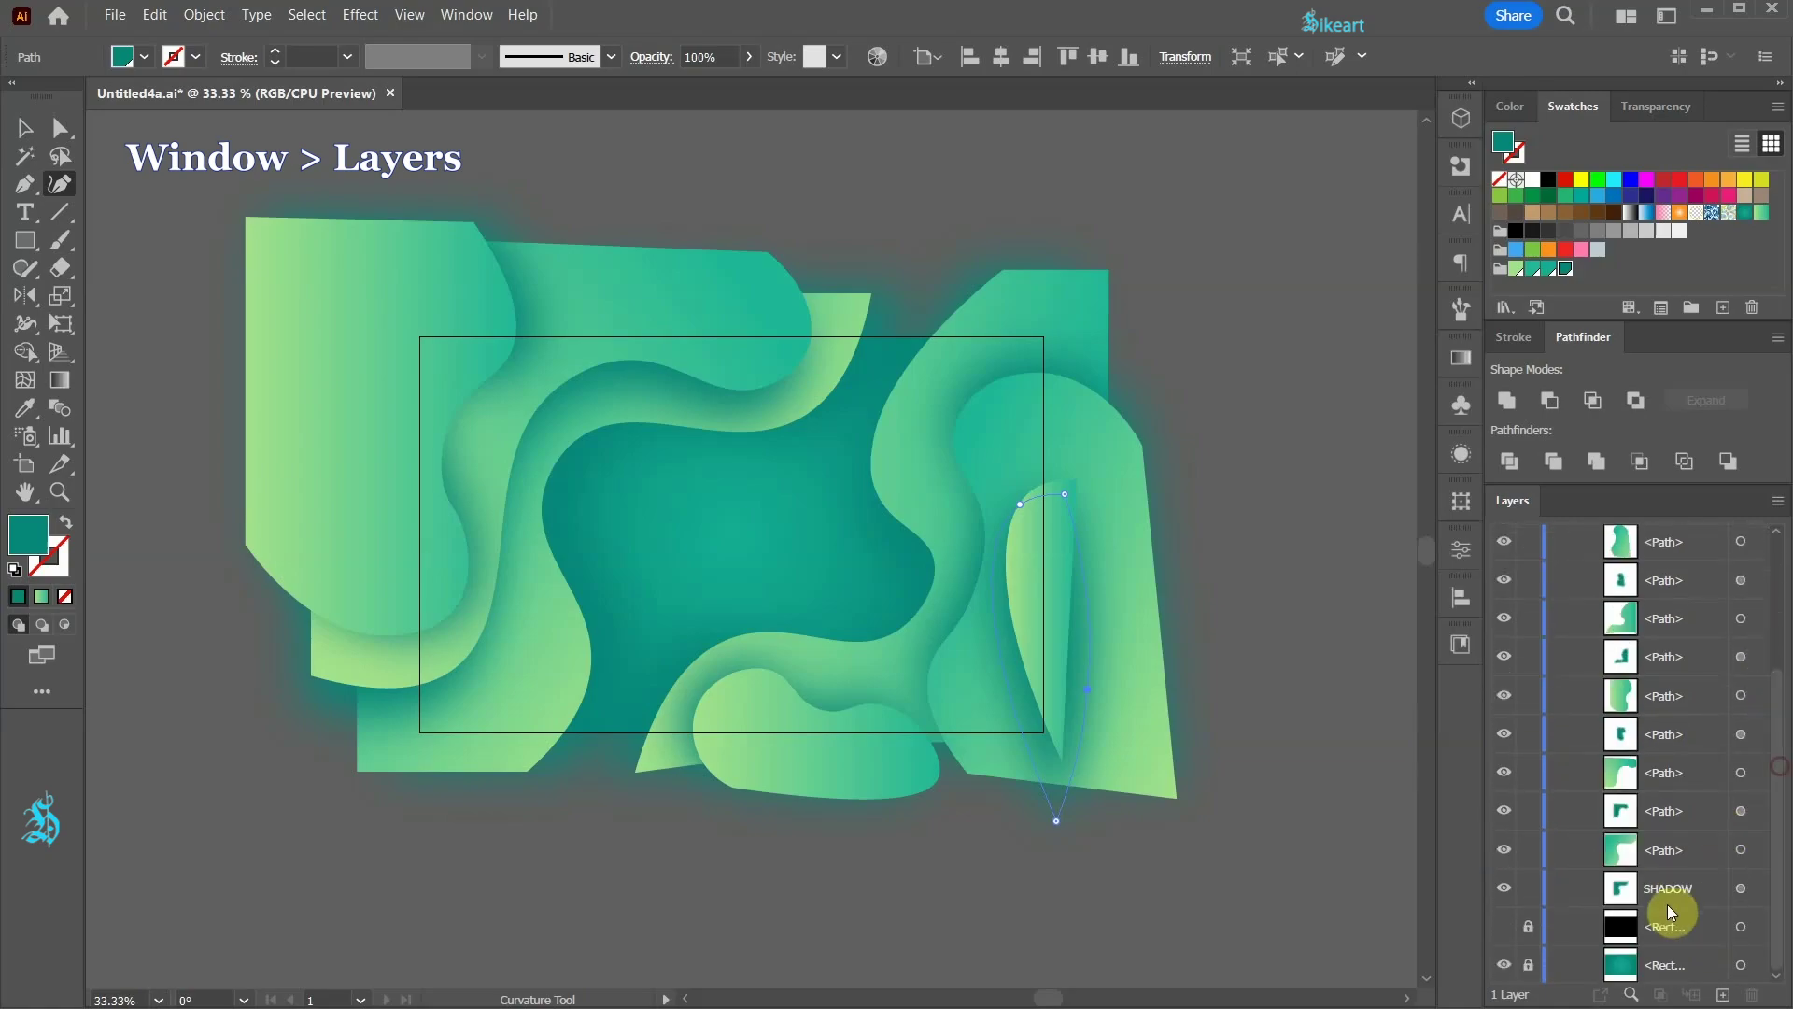
click(1504, 928)
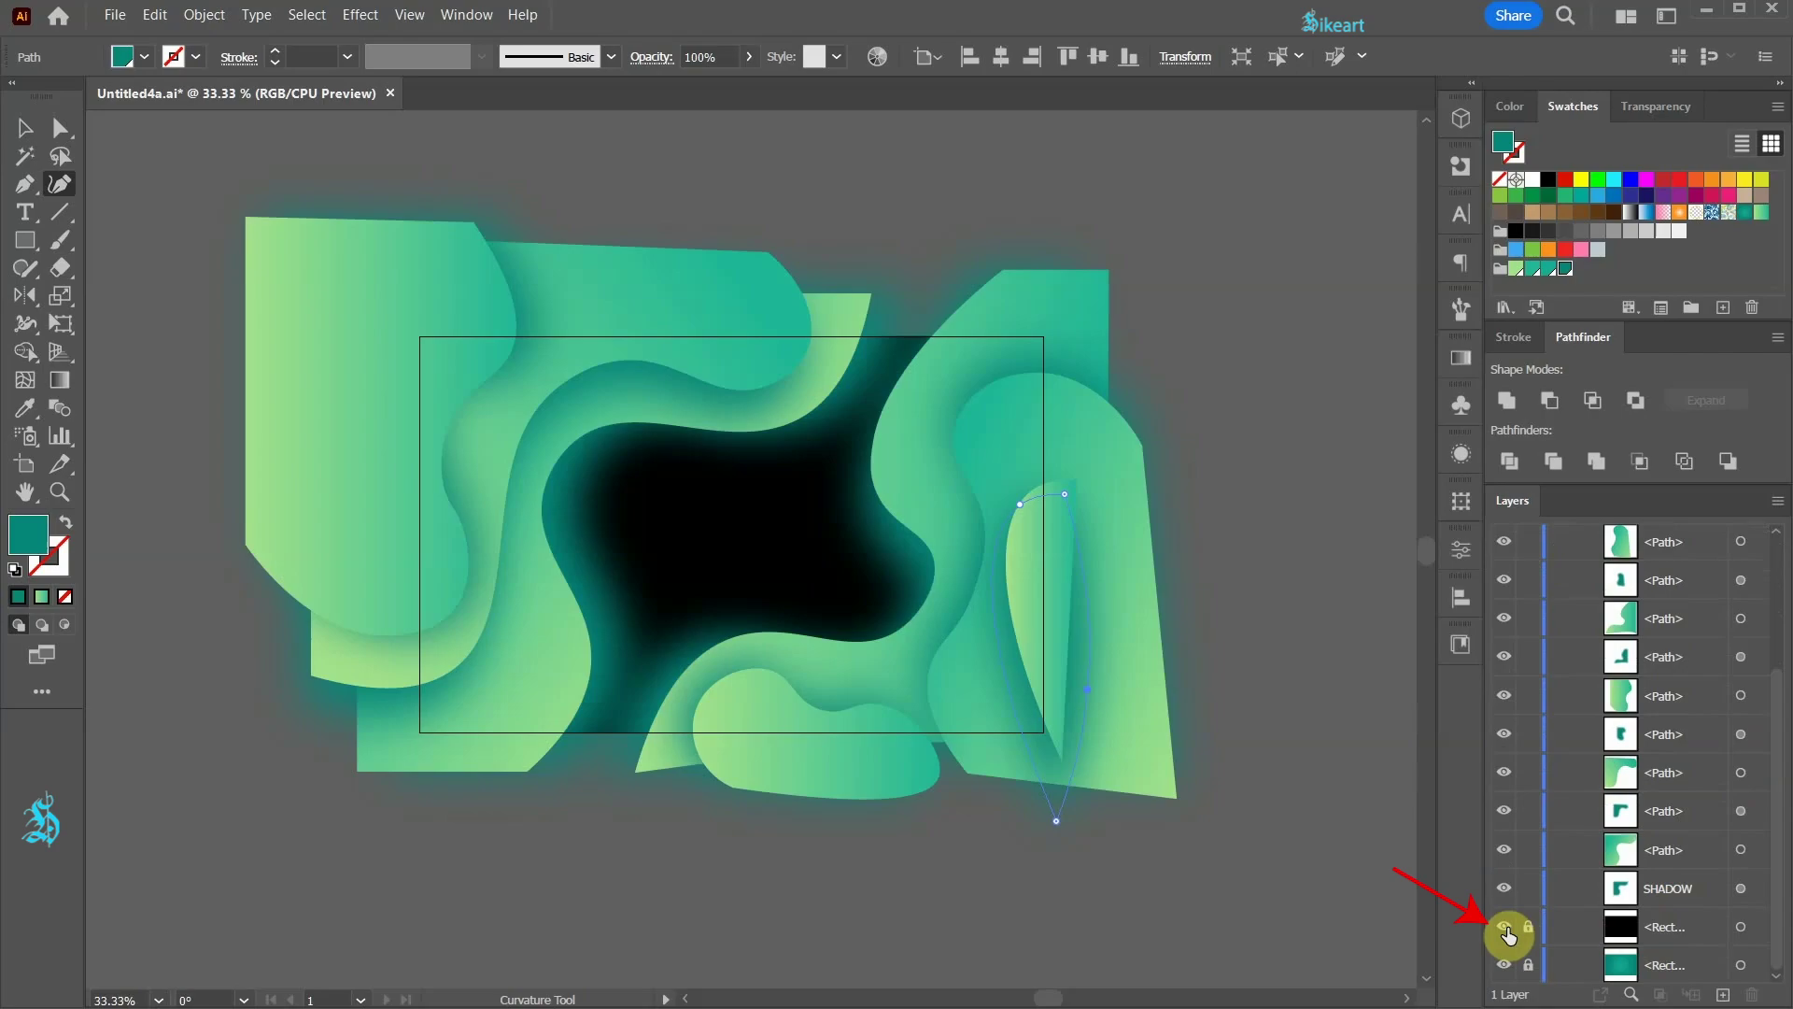
click(1528, 927)
key(ctrl+shift+bracketright)
key(ctrl+z)
click(1663, 926)
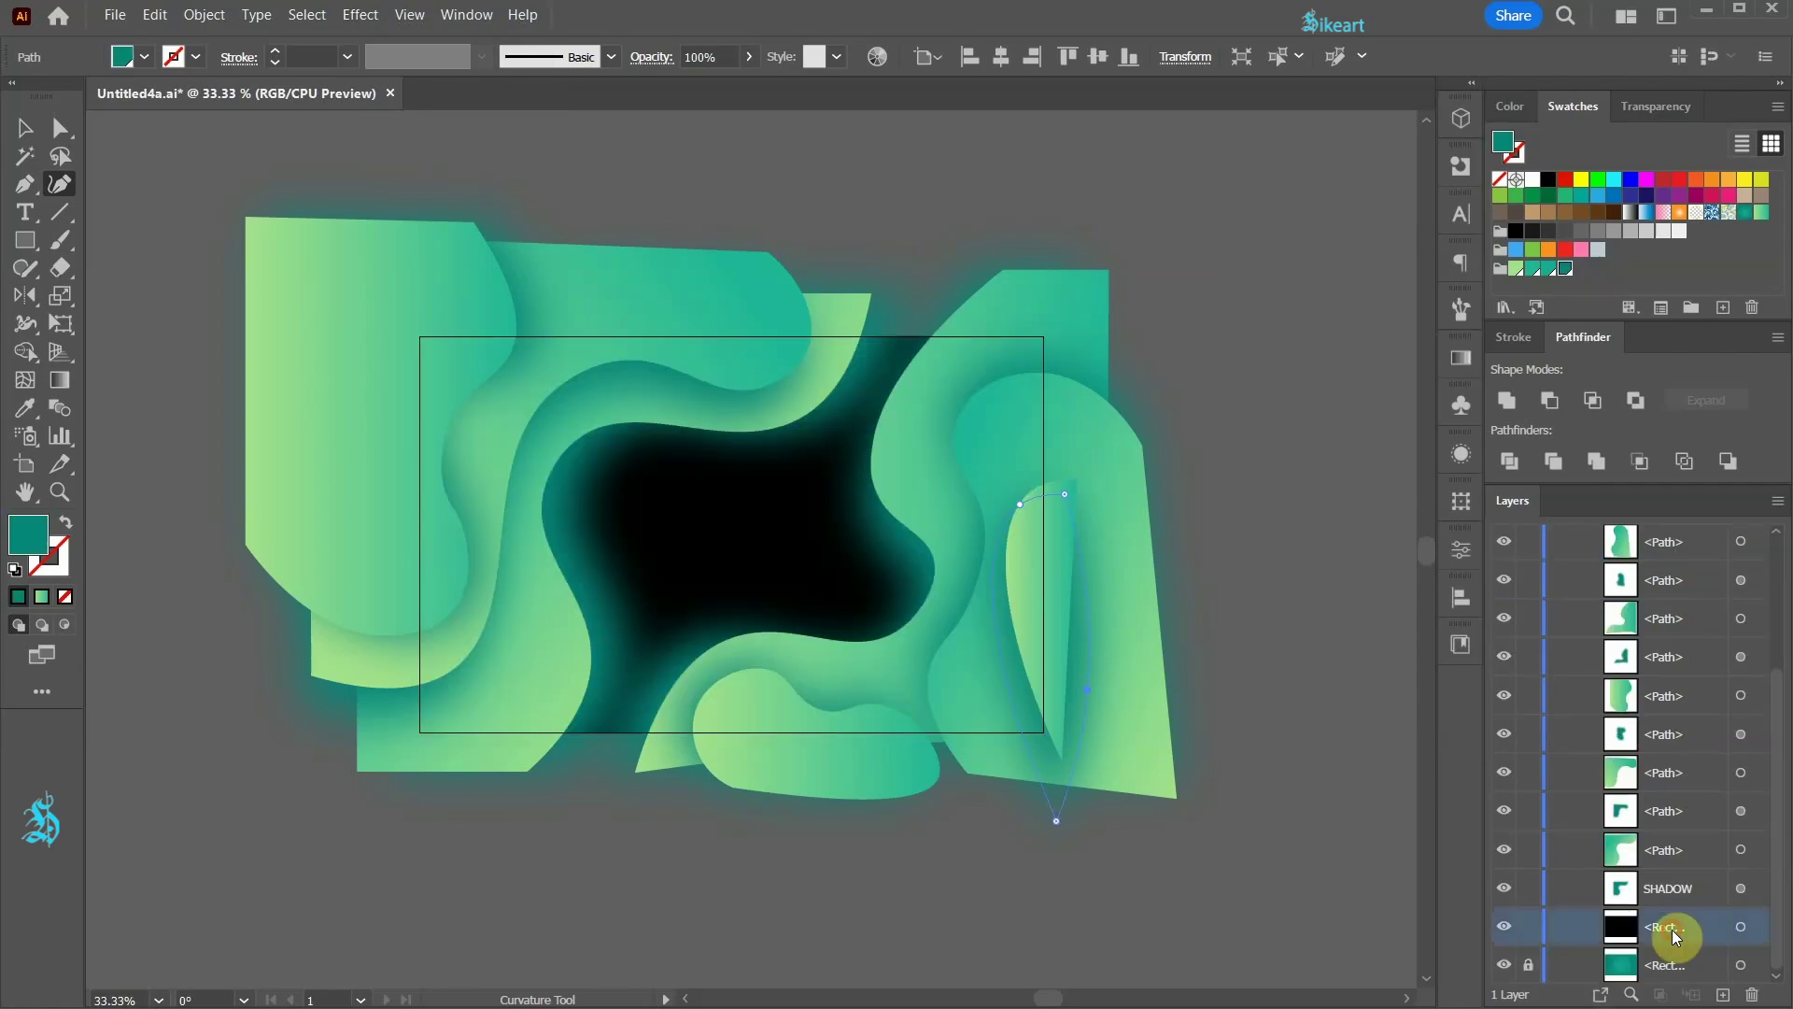
click(1740, 927)
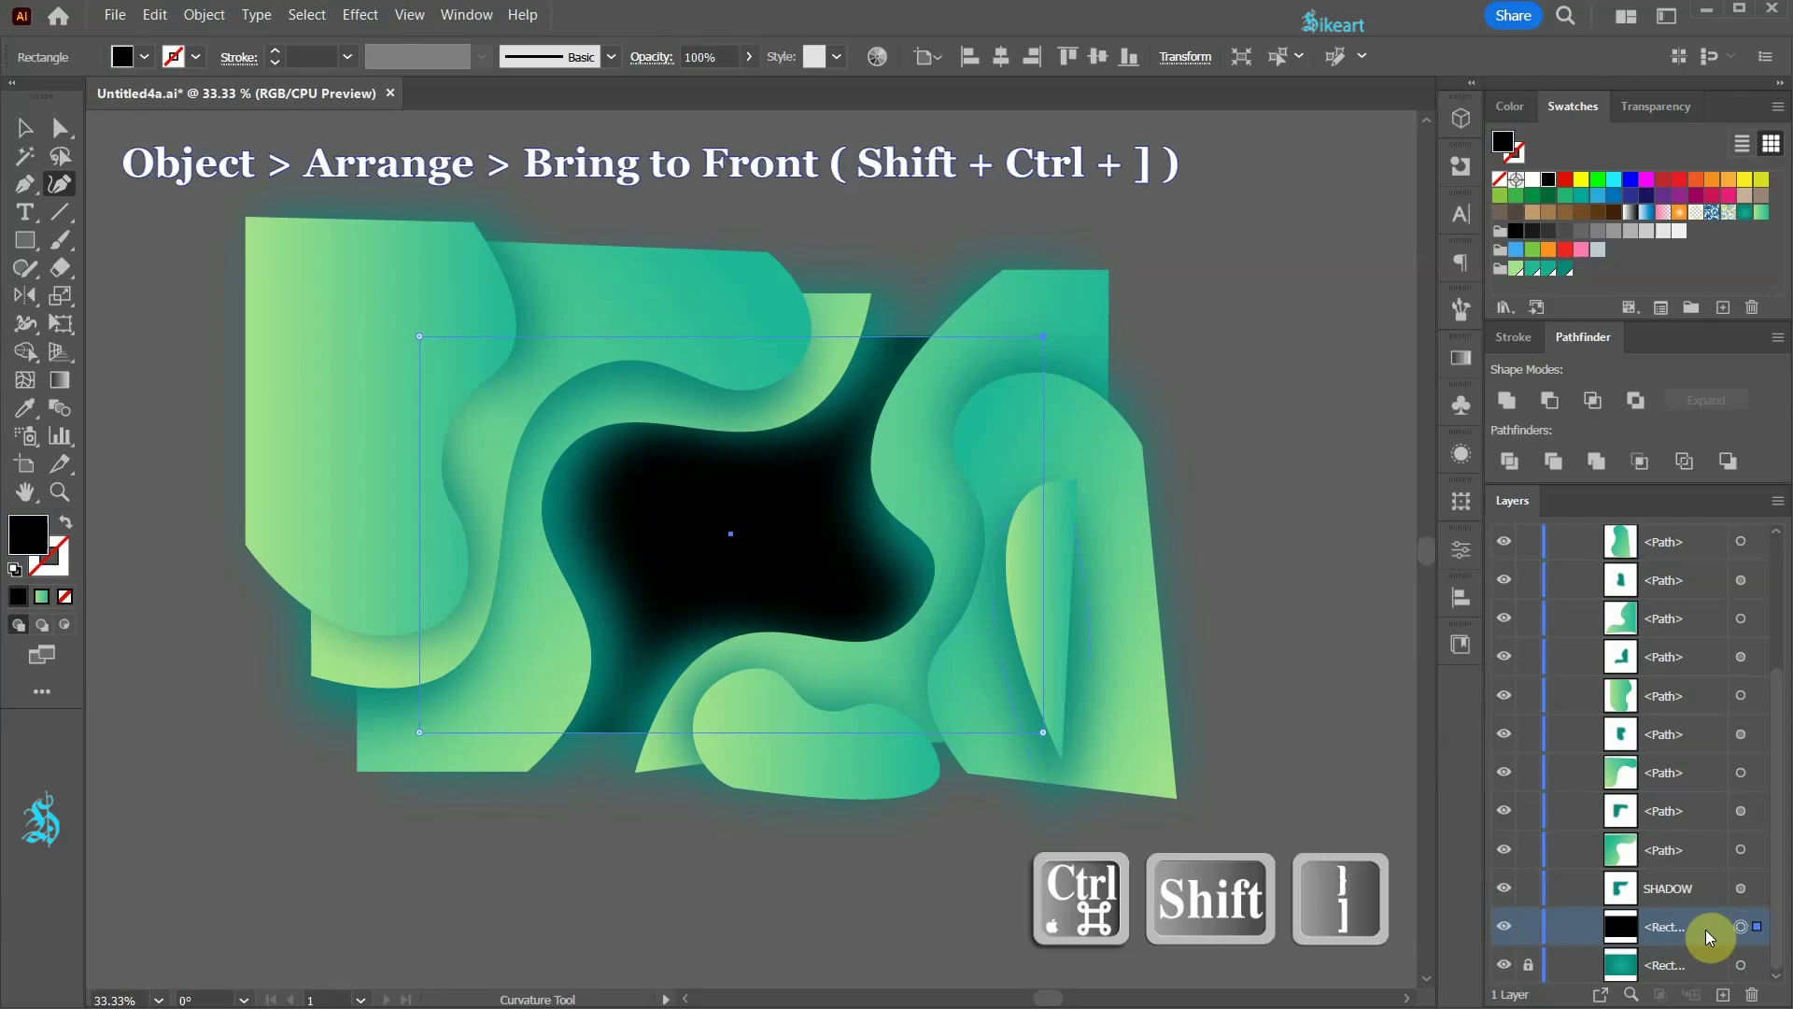
key(ctrl+shift+bracketright)
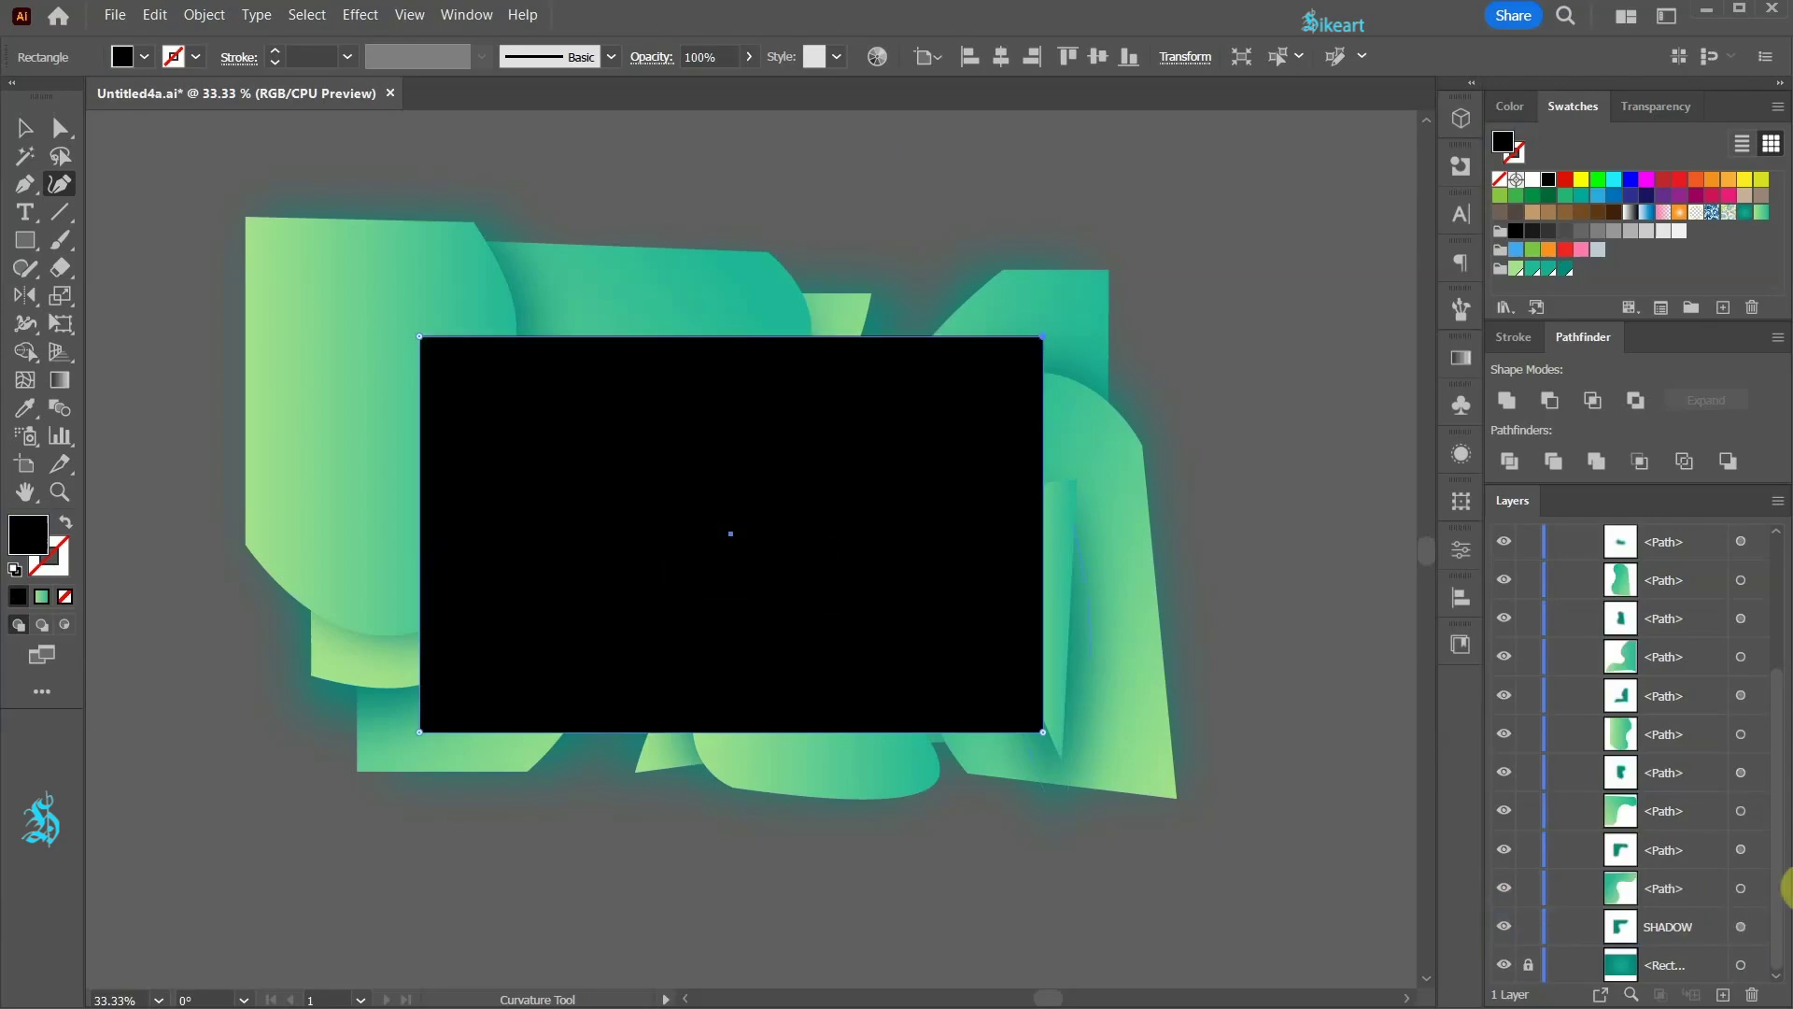
drag(1764, 745, 1770, 585)
click(1766, 580)
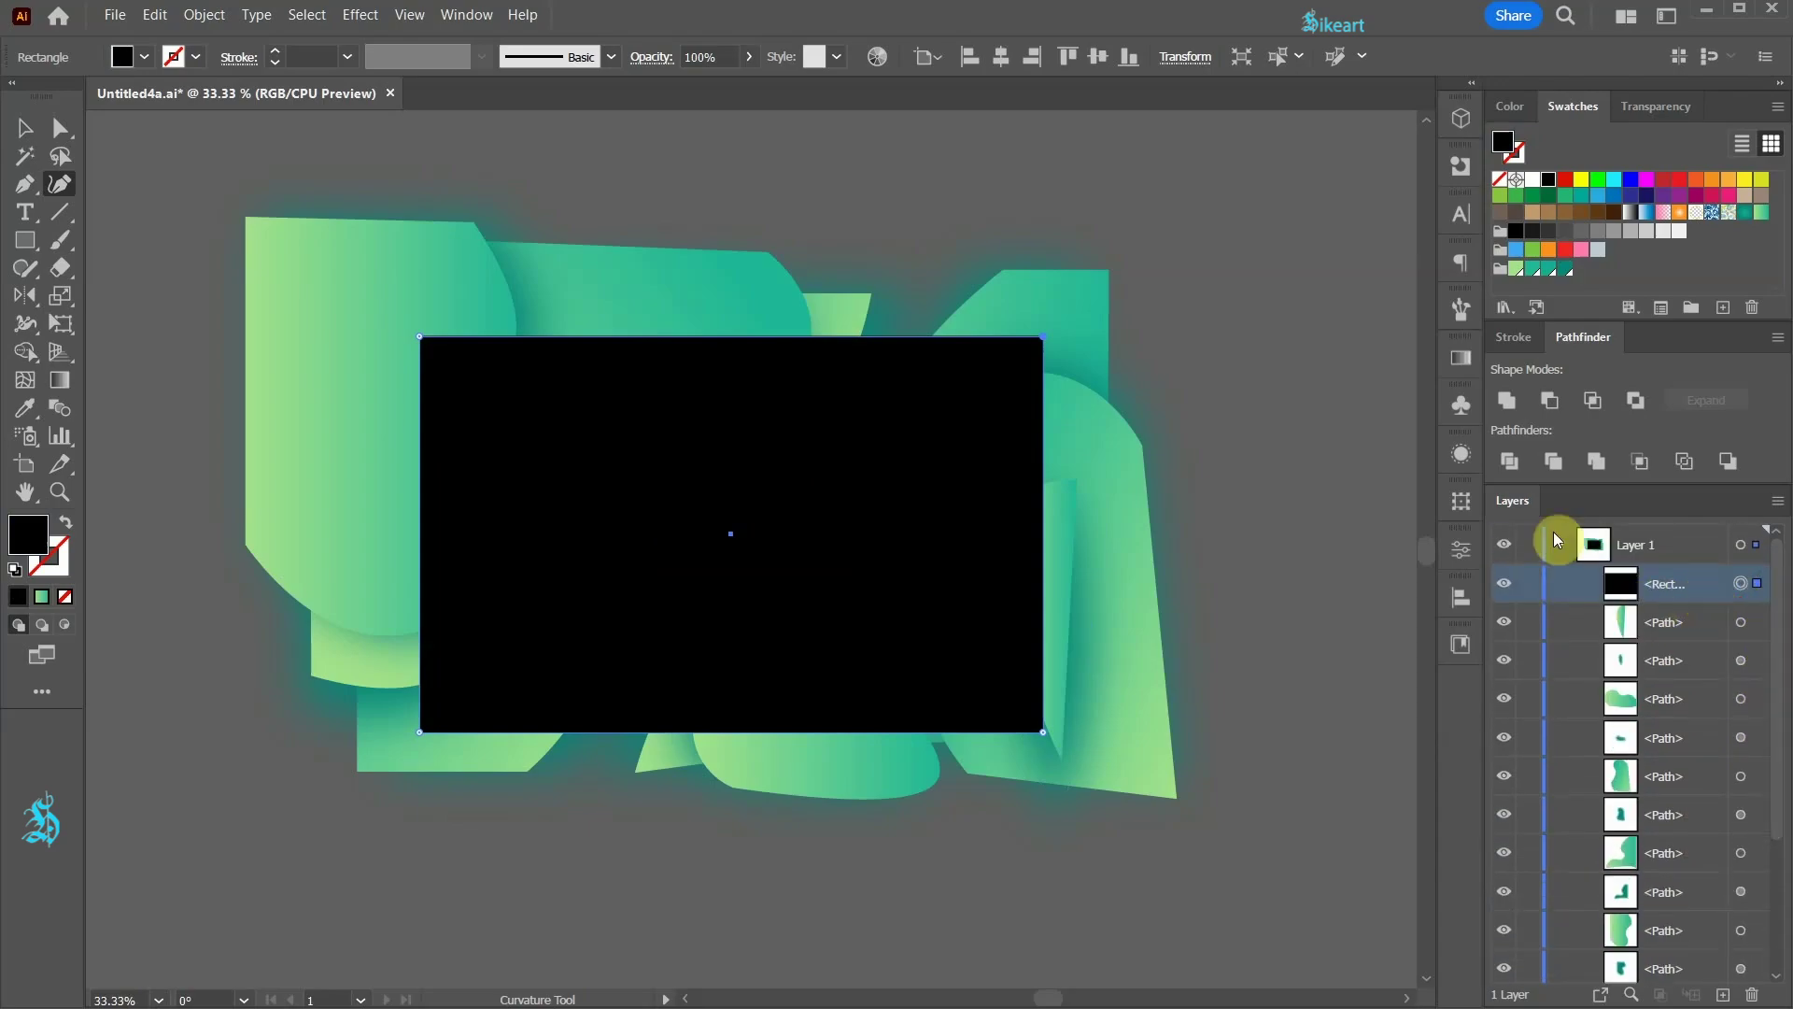
Step: Apply Effect > Texture > Grain with Stippled type, Intensity 27 and Contrast 83
click(359, 15)
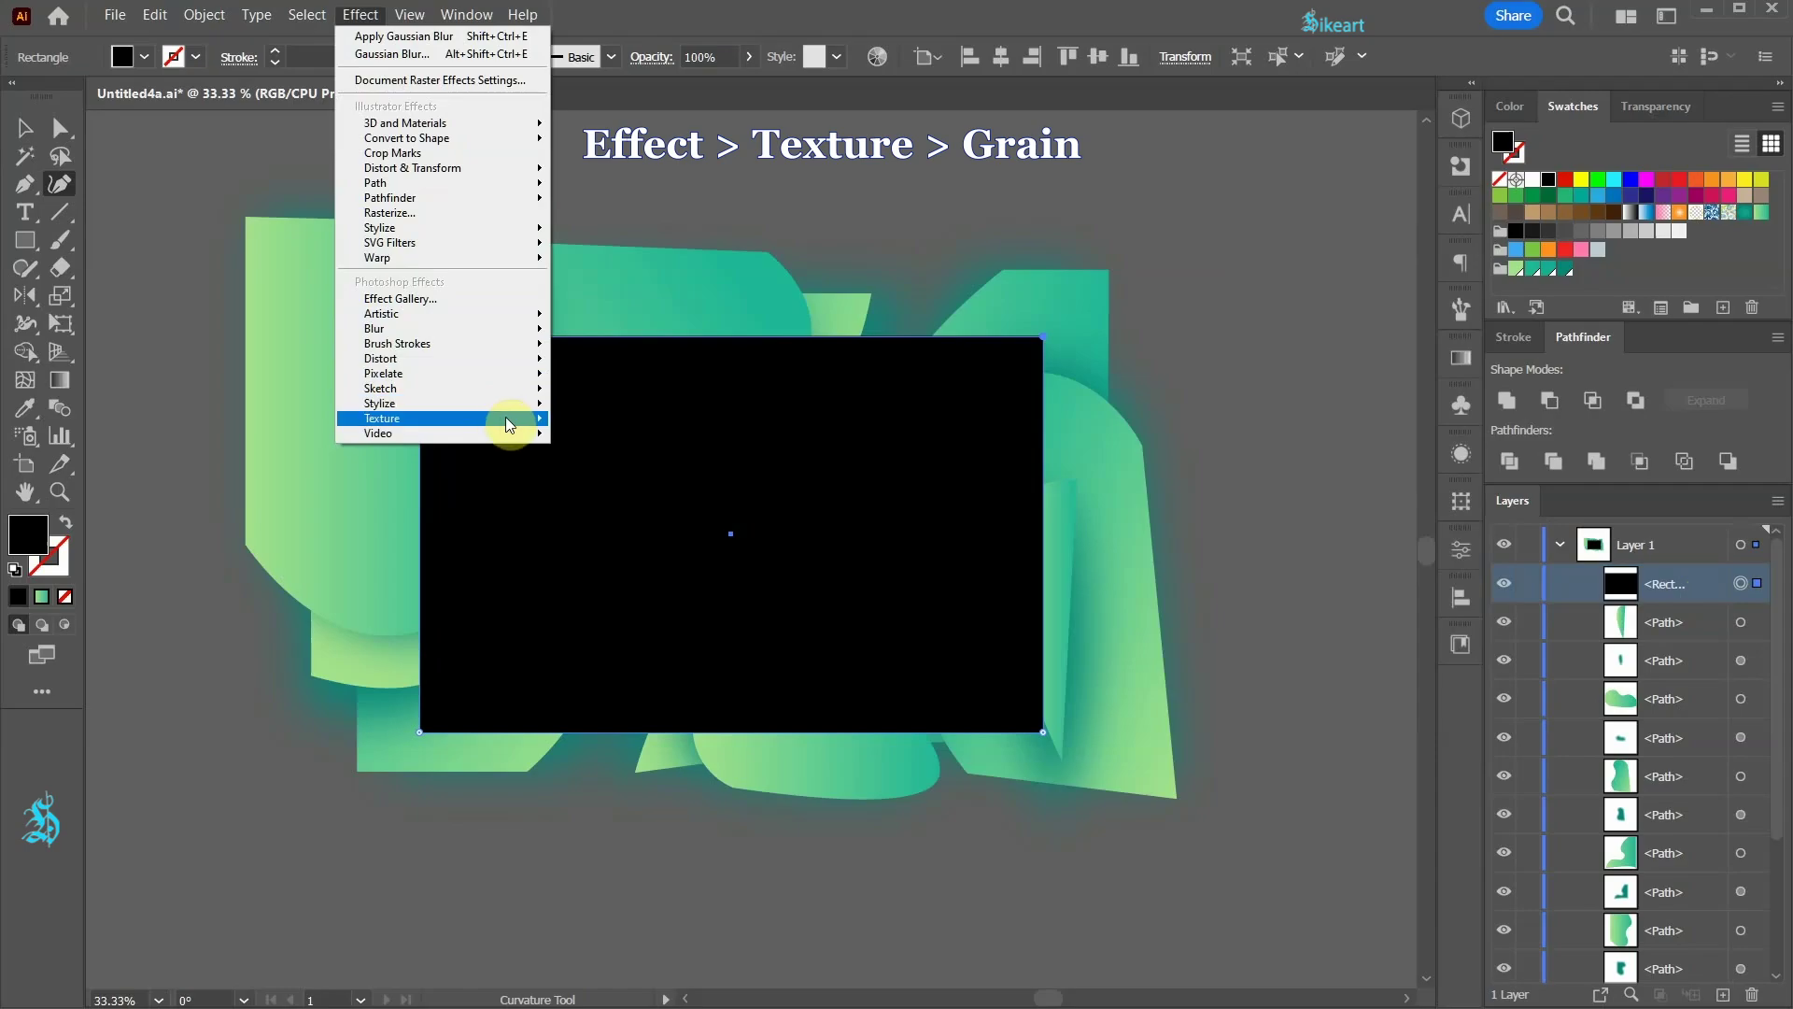
mouse_move(507, 421)
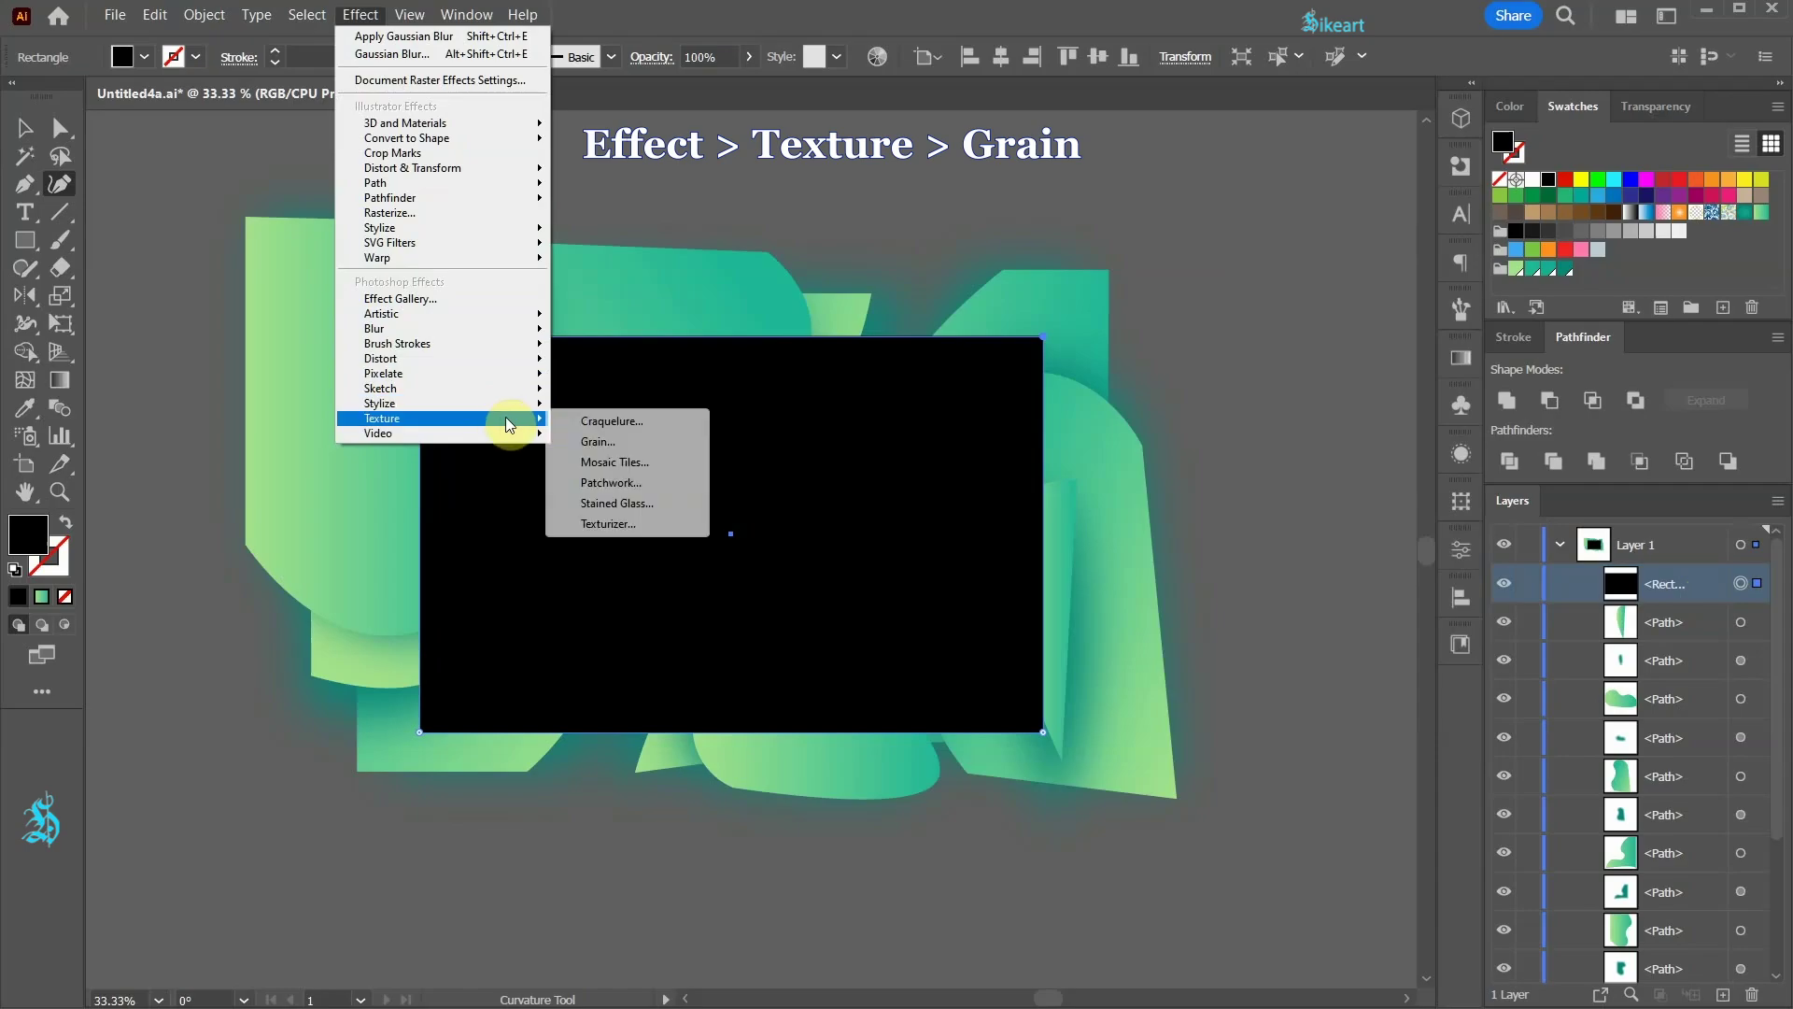
click(622, 439)
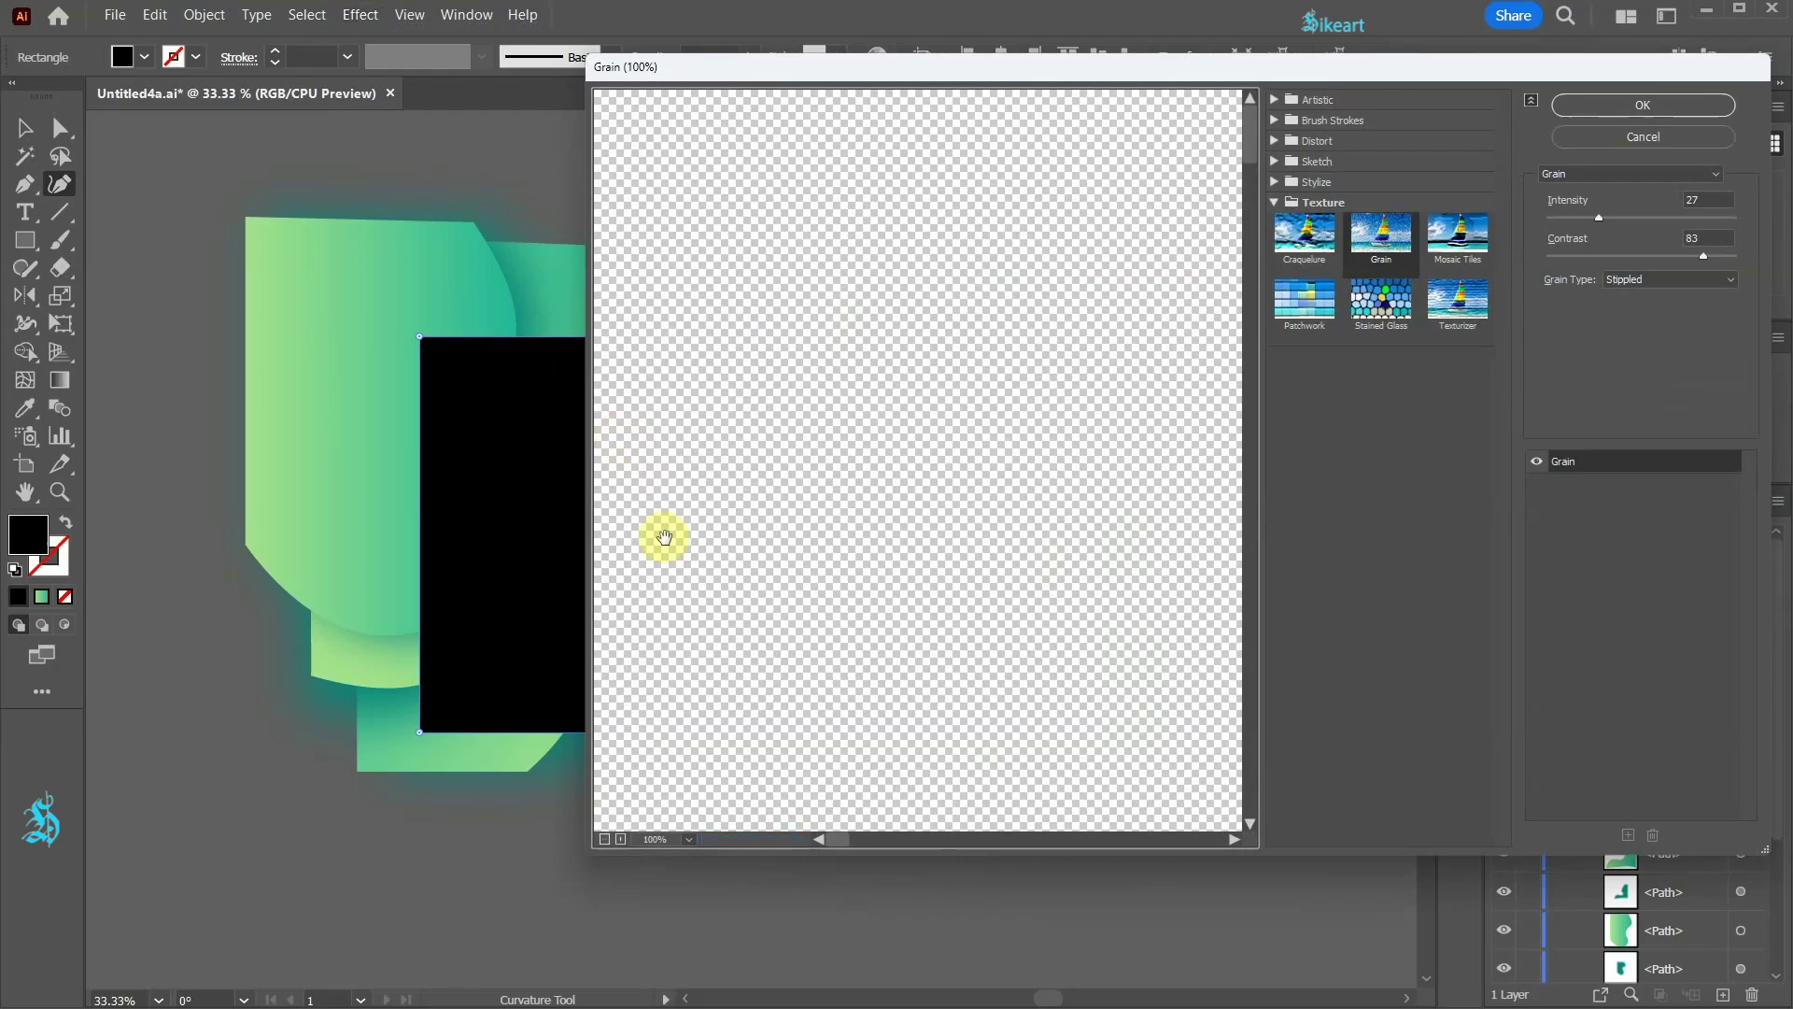
click(688, 838)
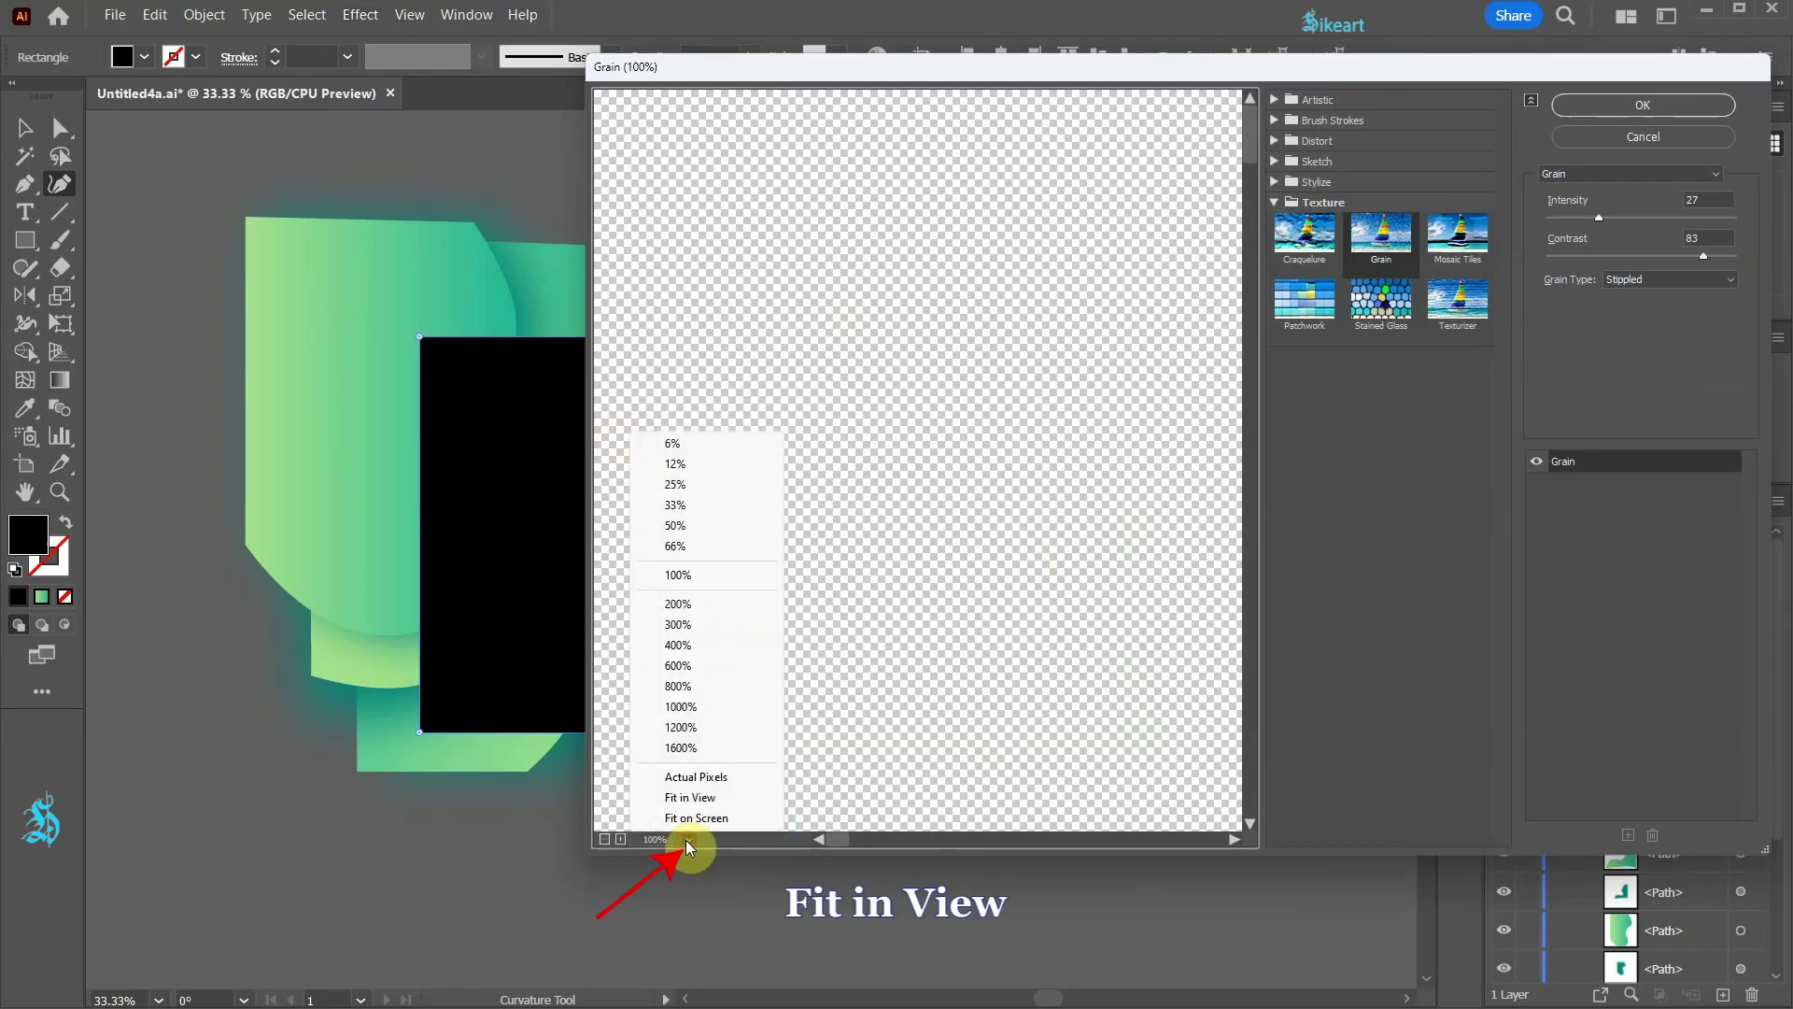
click(702, 805)
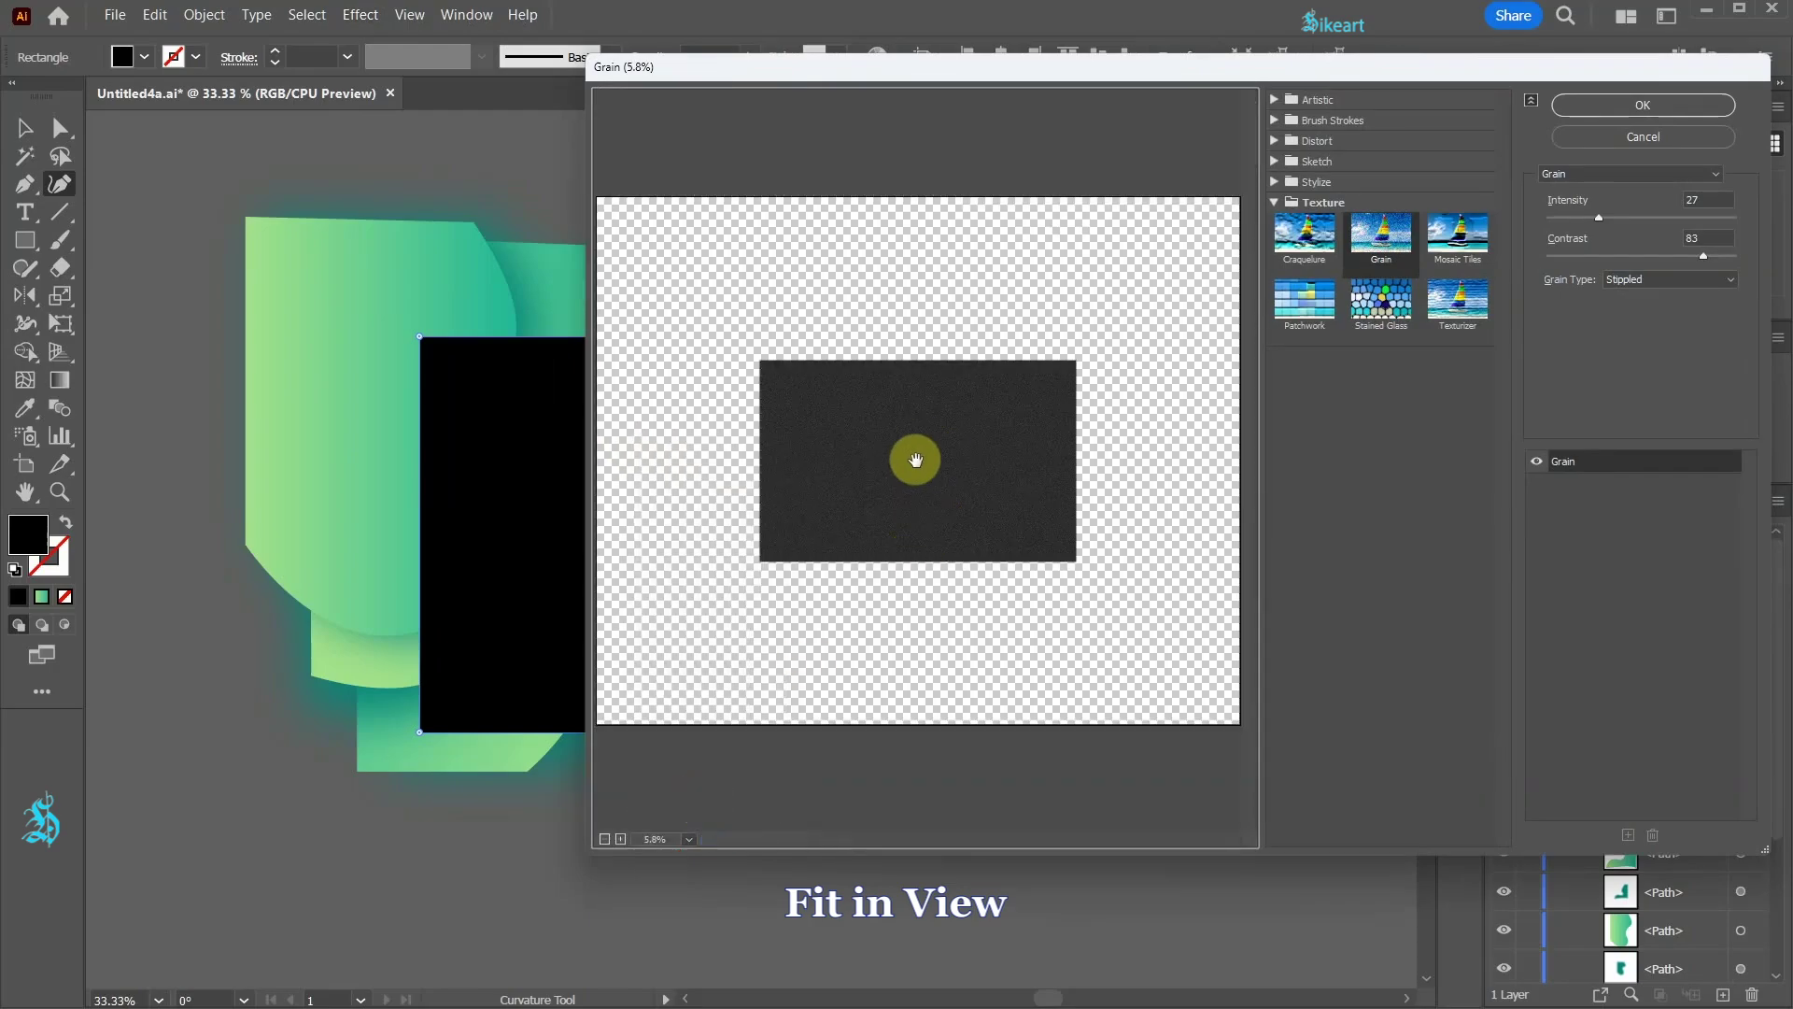
click(689, 839)
click(677, 484)
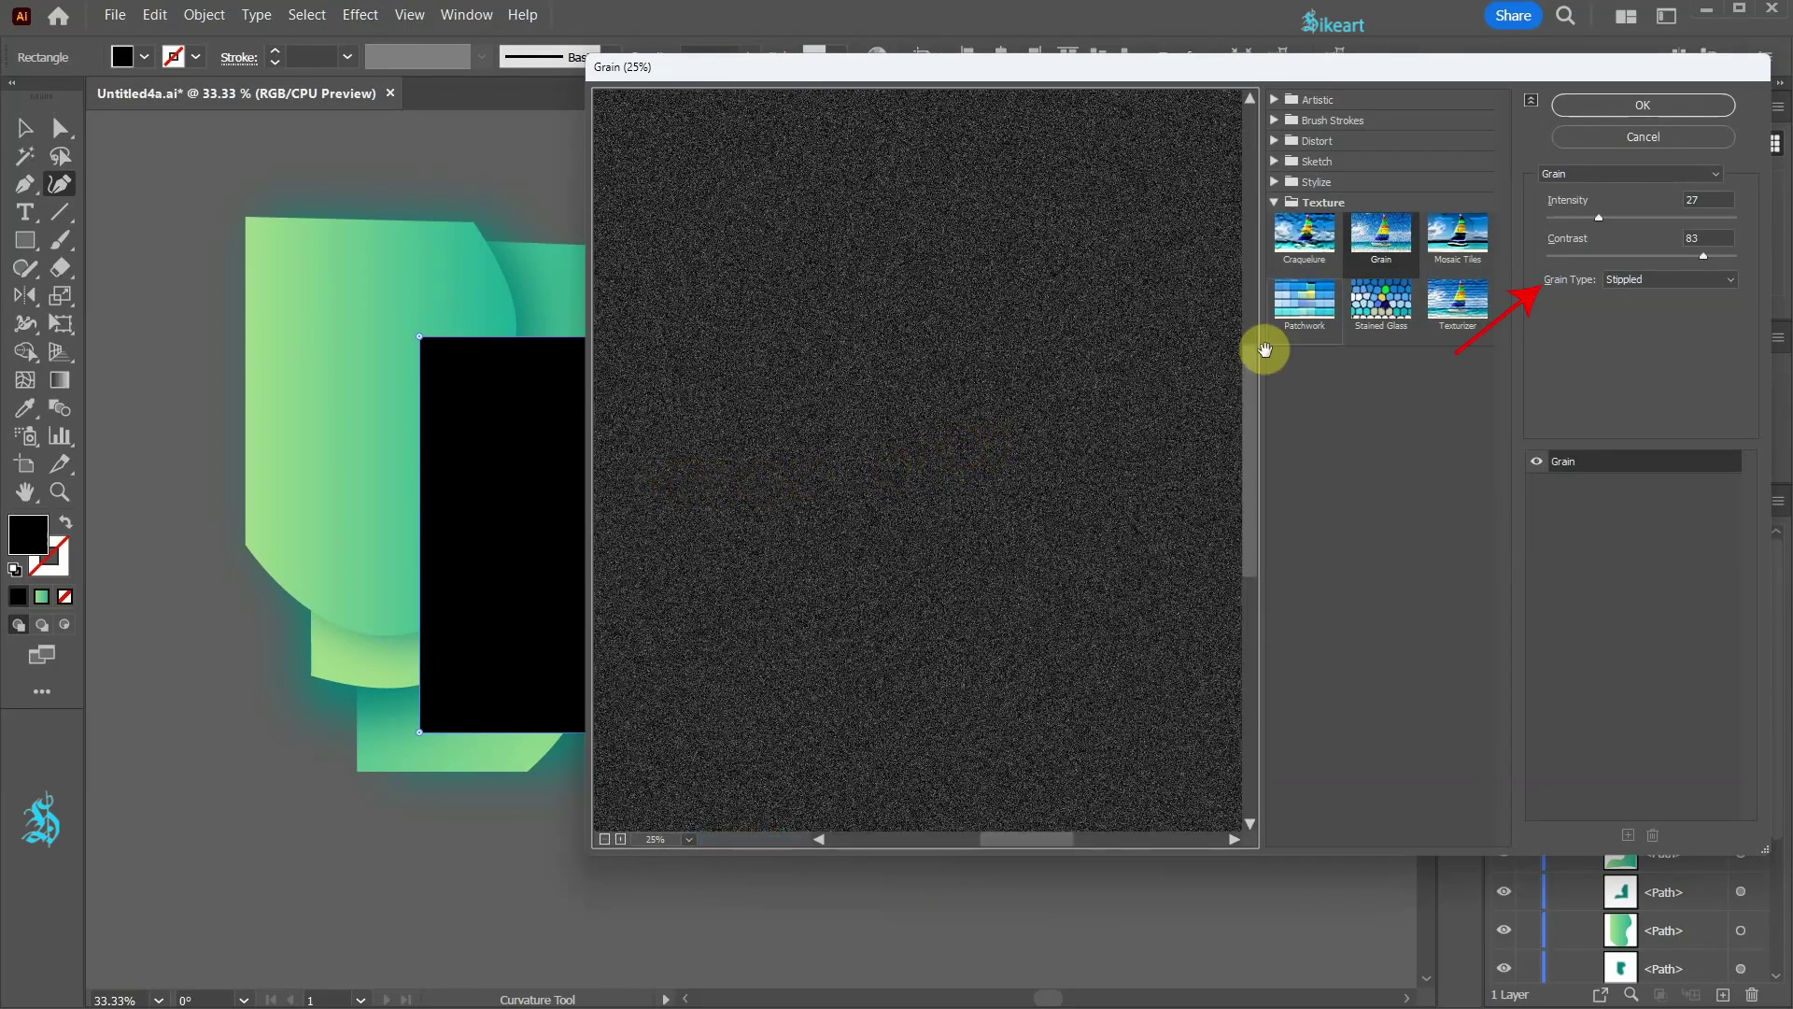
click(1728, 278)
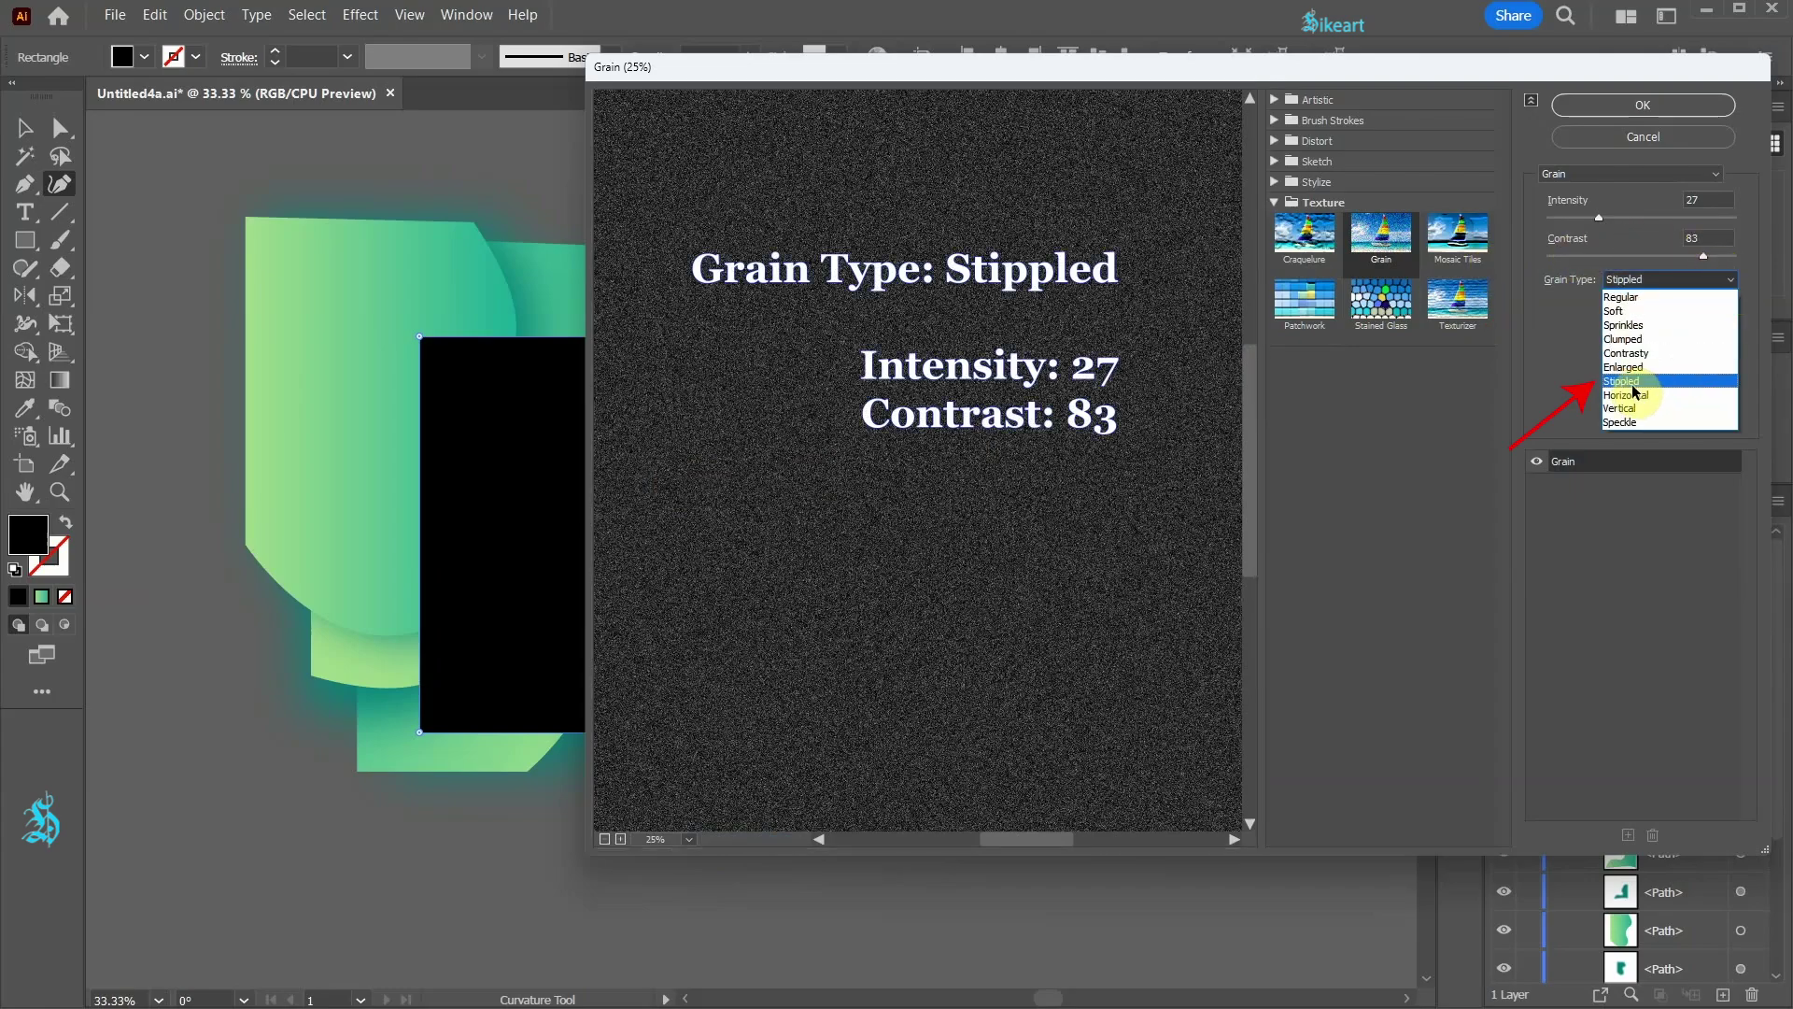
click(1723, 227)
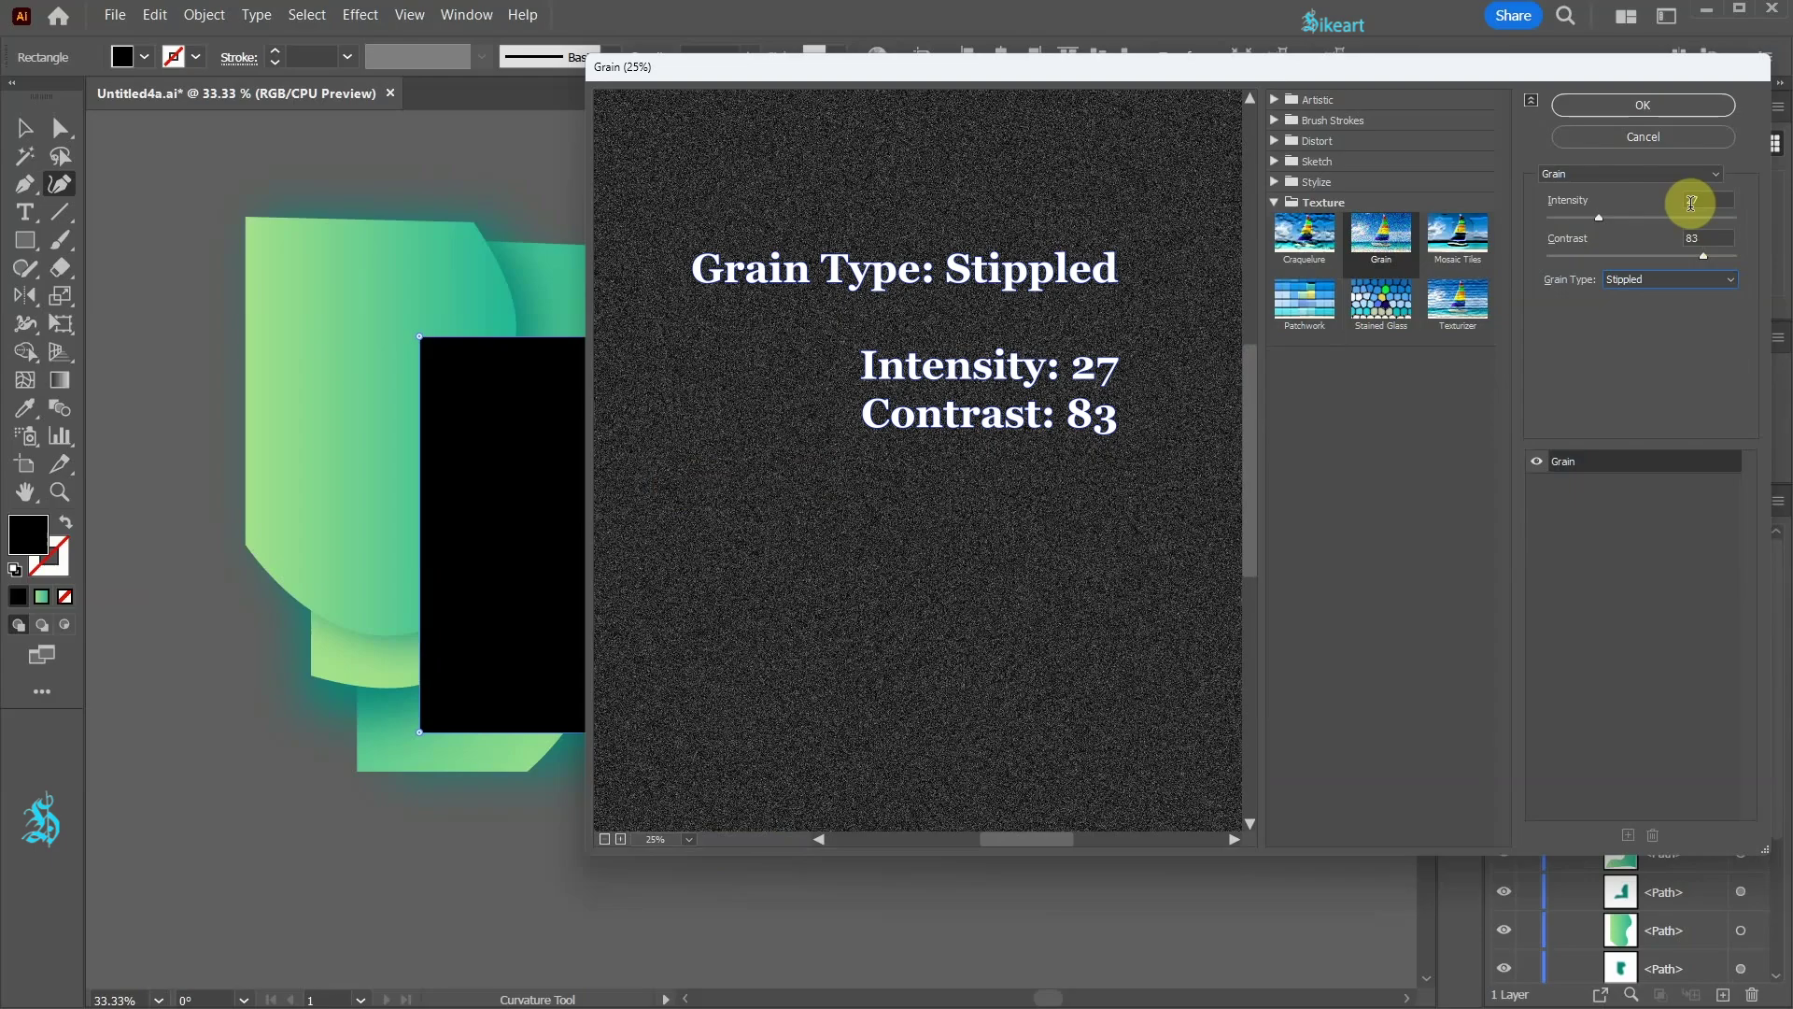
click(1670, 108)
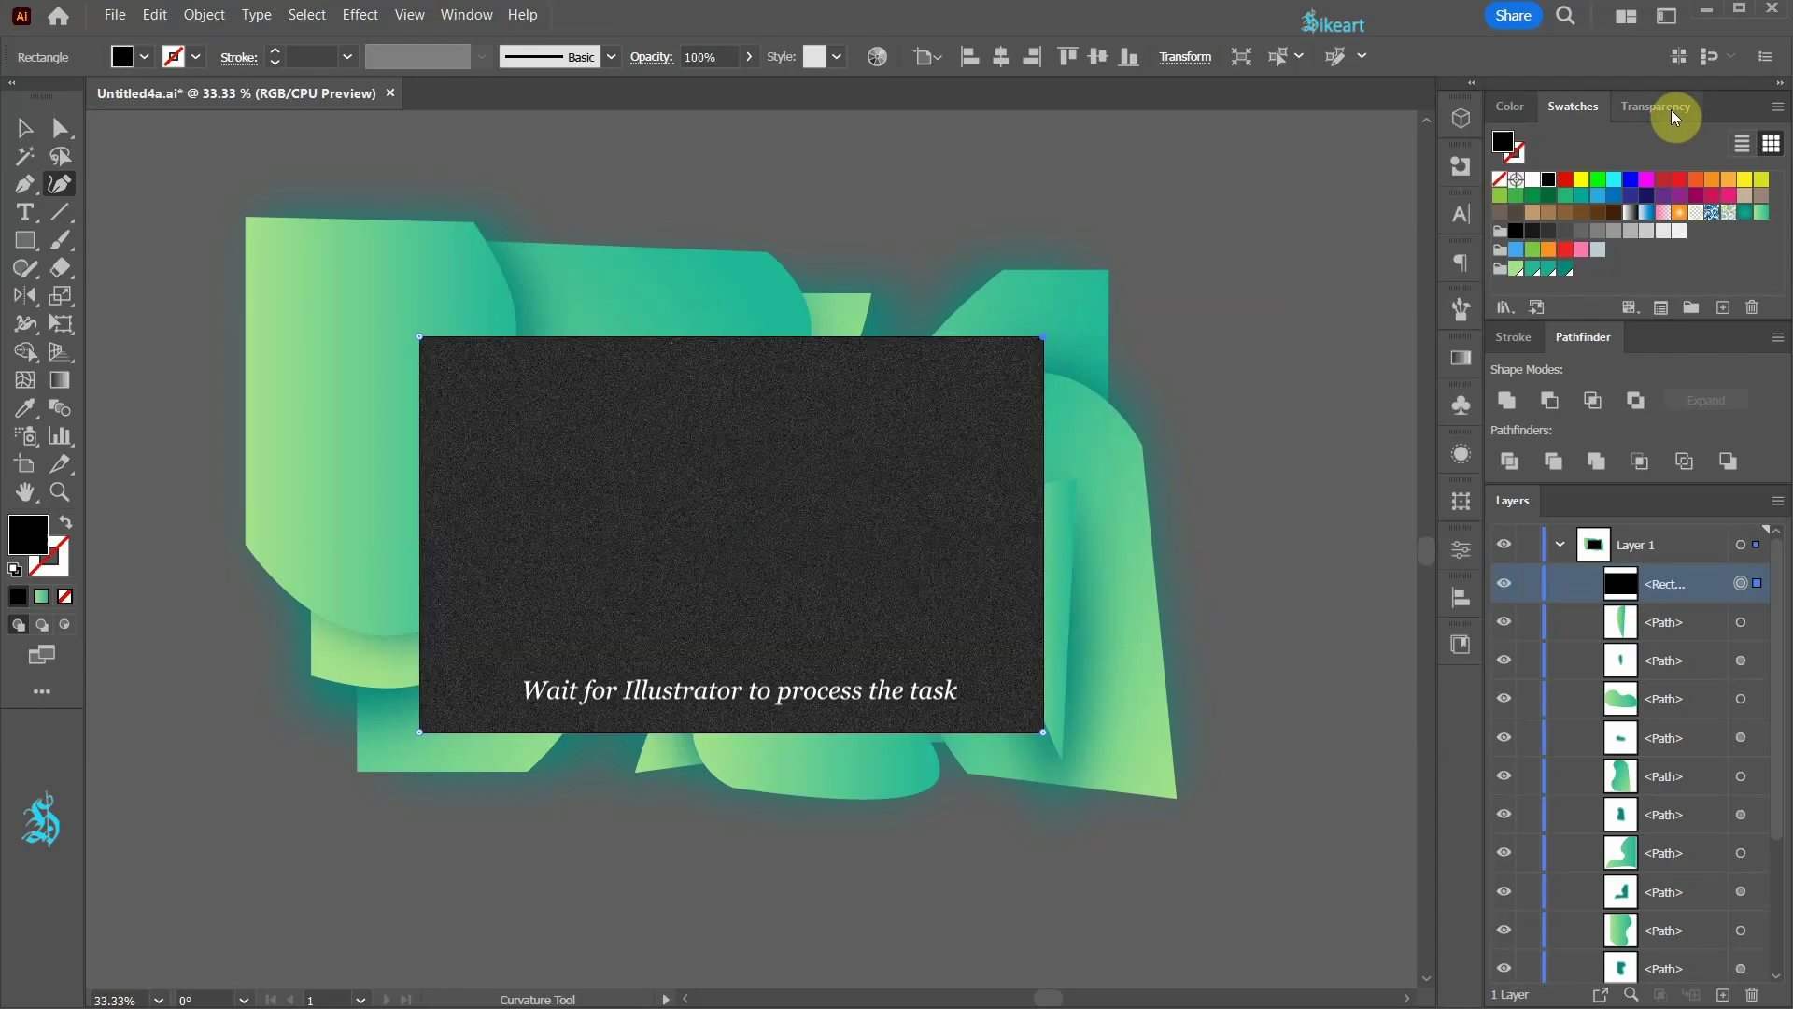
Step: Set the grainy black rectangle to Soft Light blending at 42% opacity in Transparency
click(1641, 110)
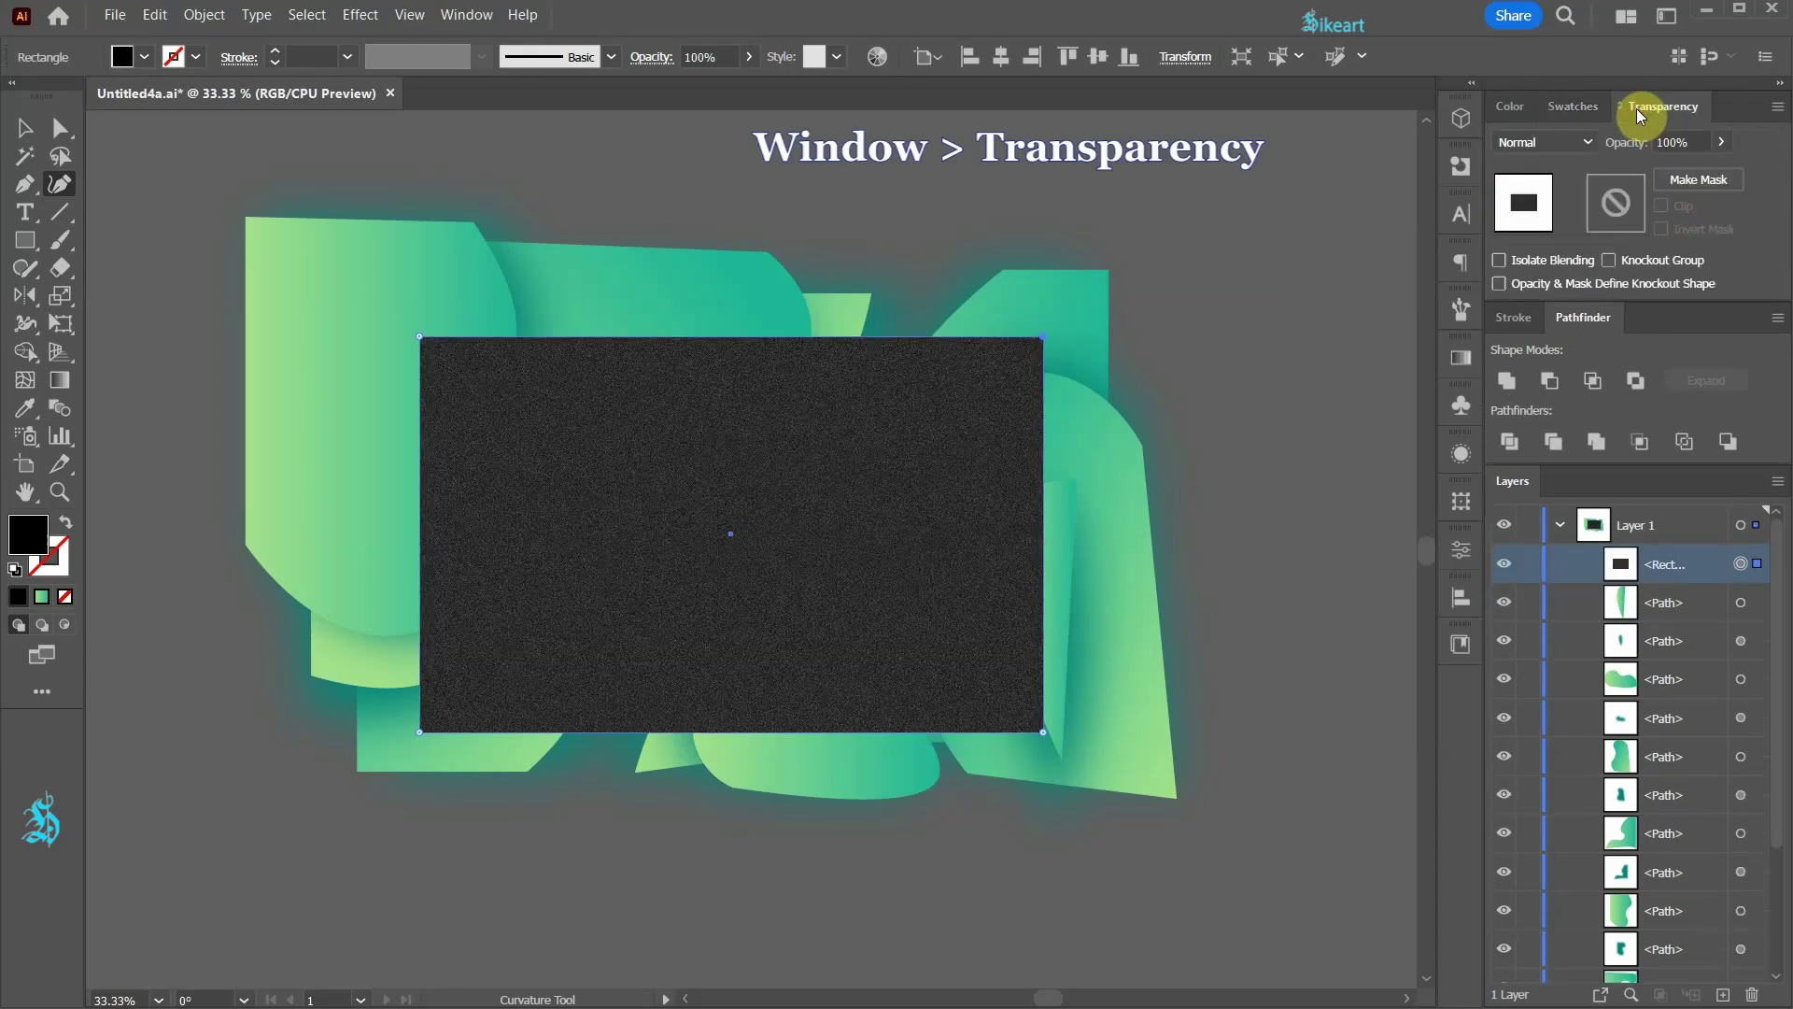
click(1587, 141)
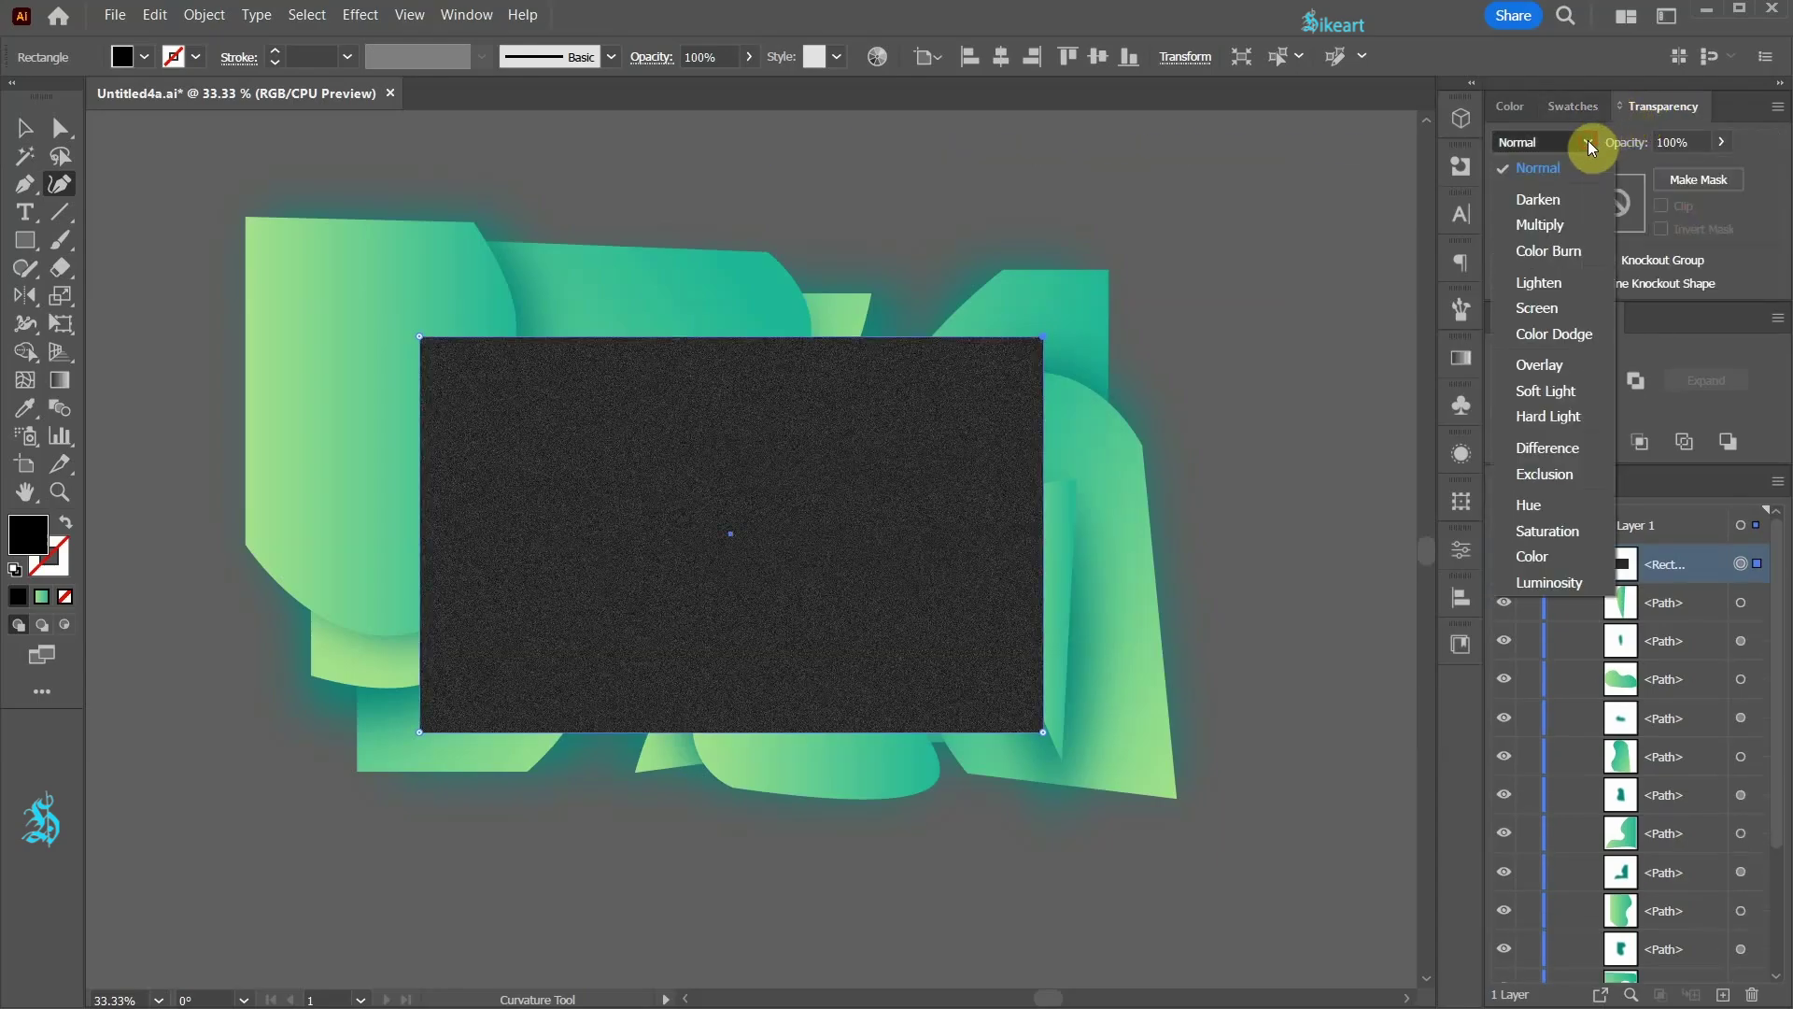
click(1561, 392)
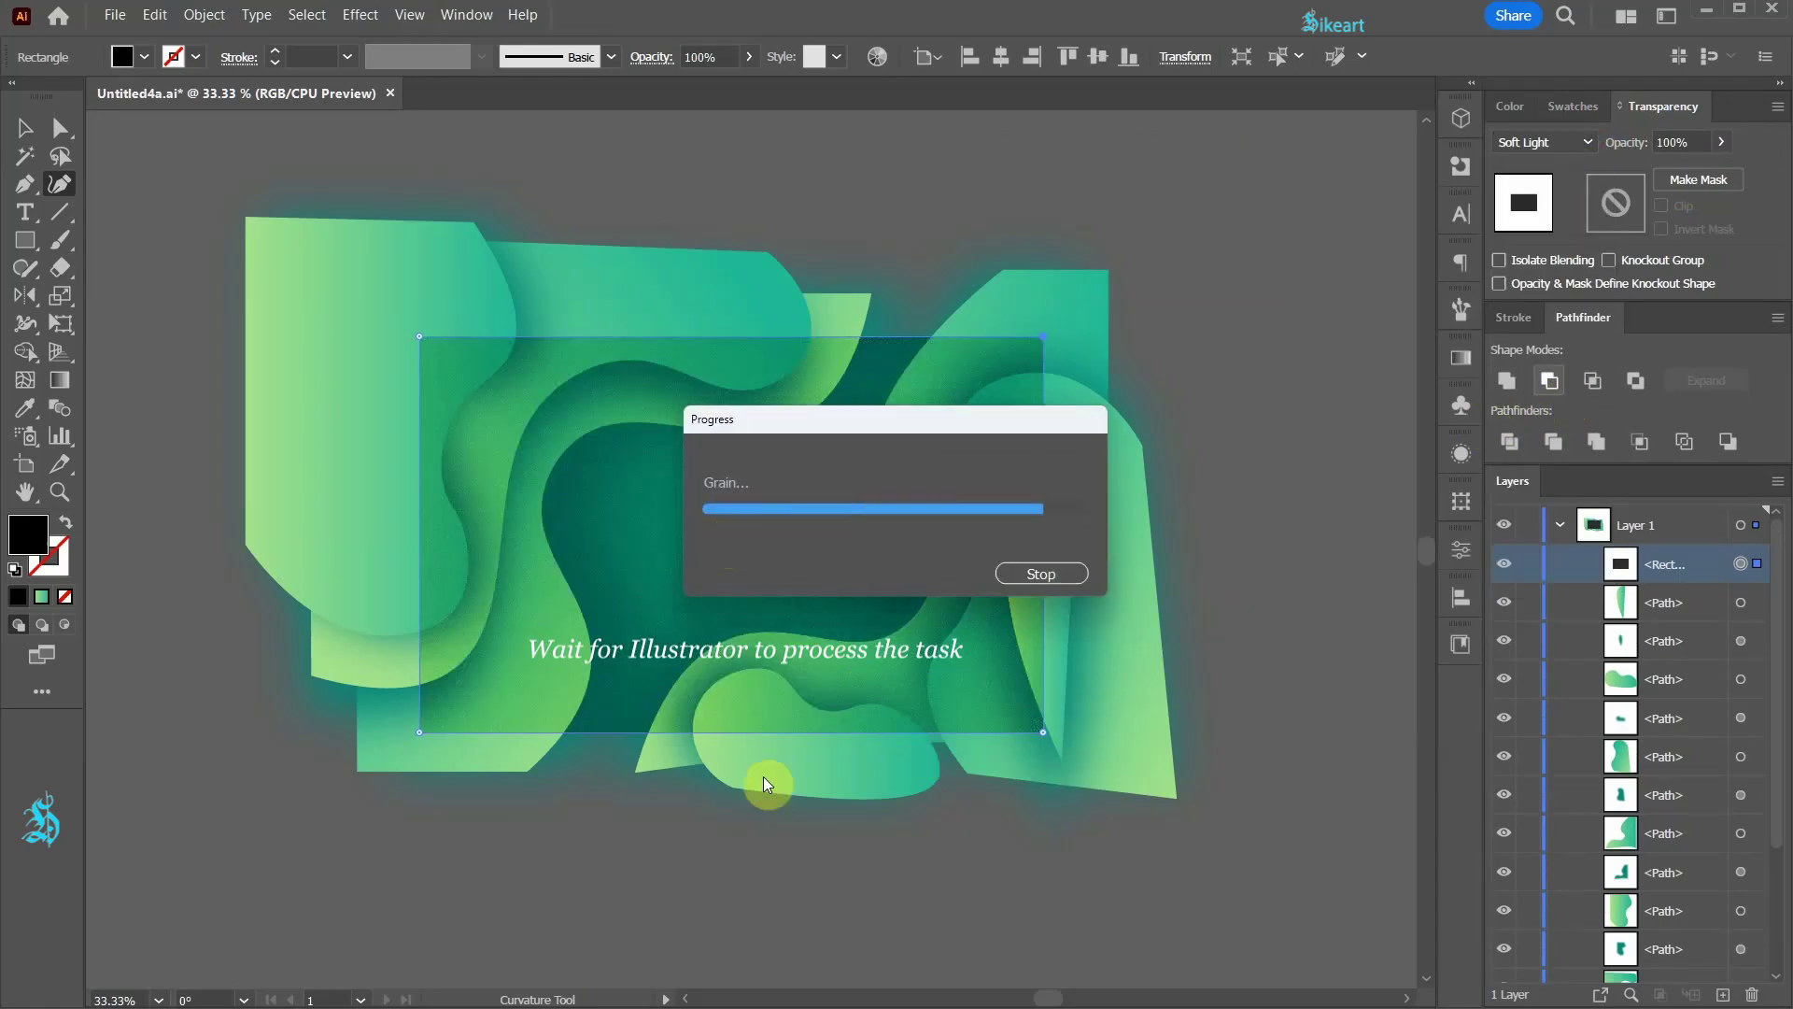
key(ctrl+equal)
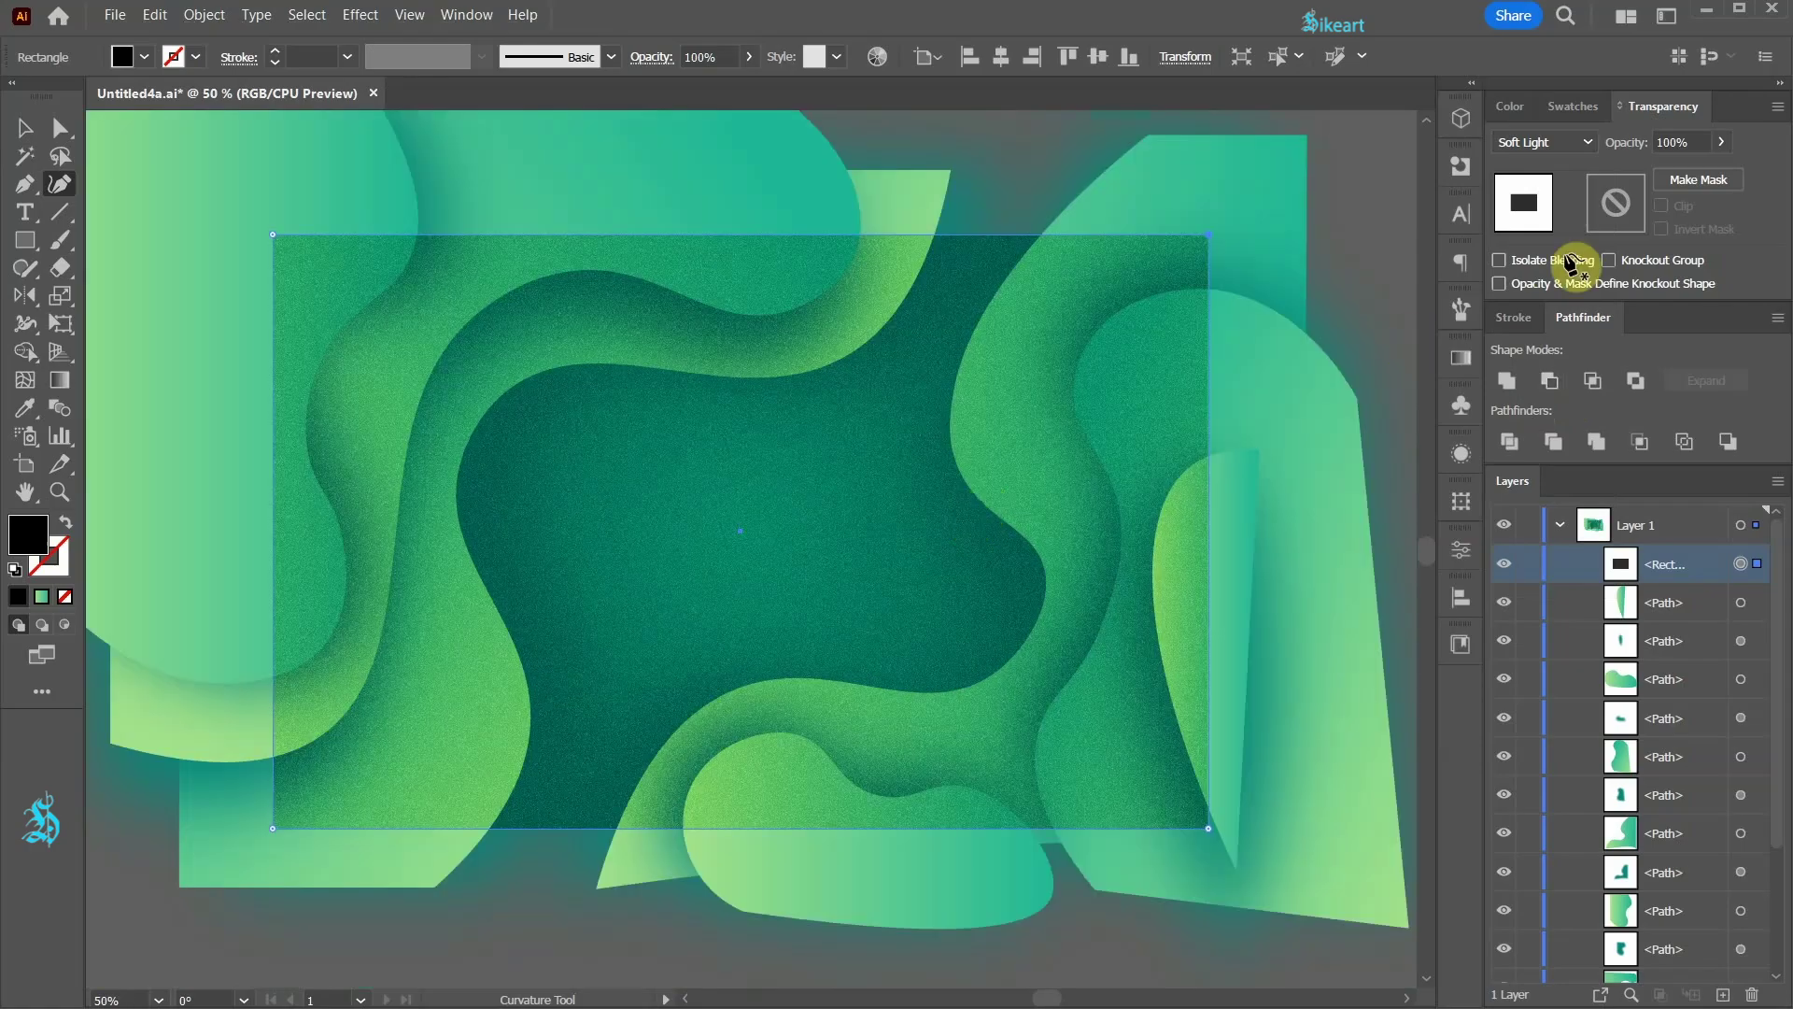
click(1721, 143)
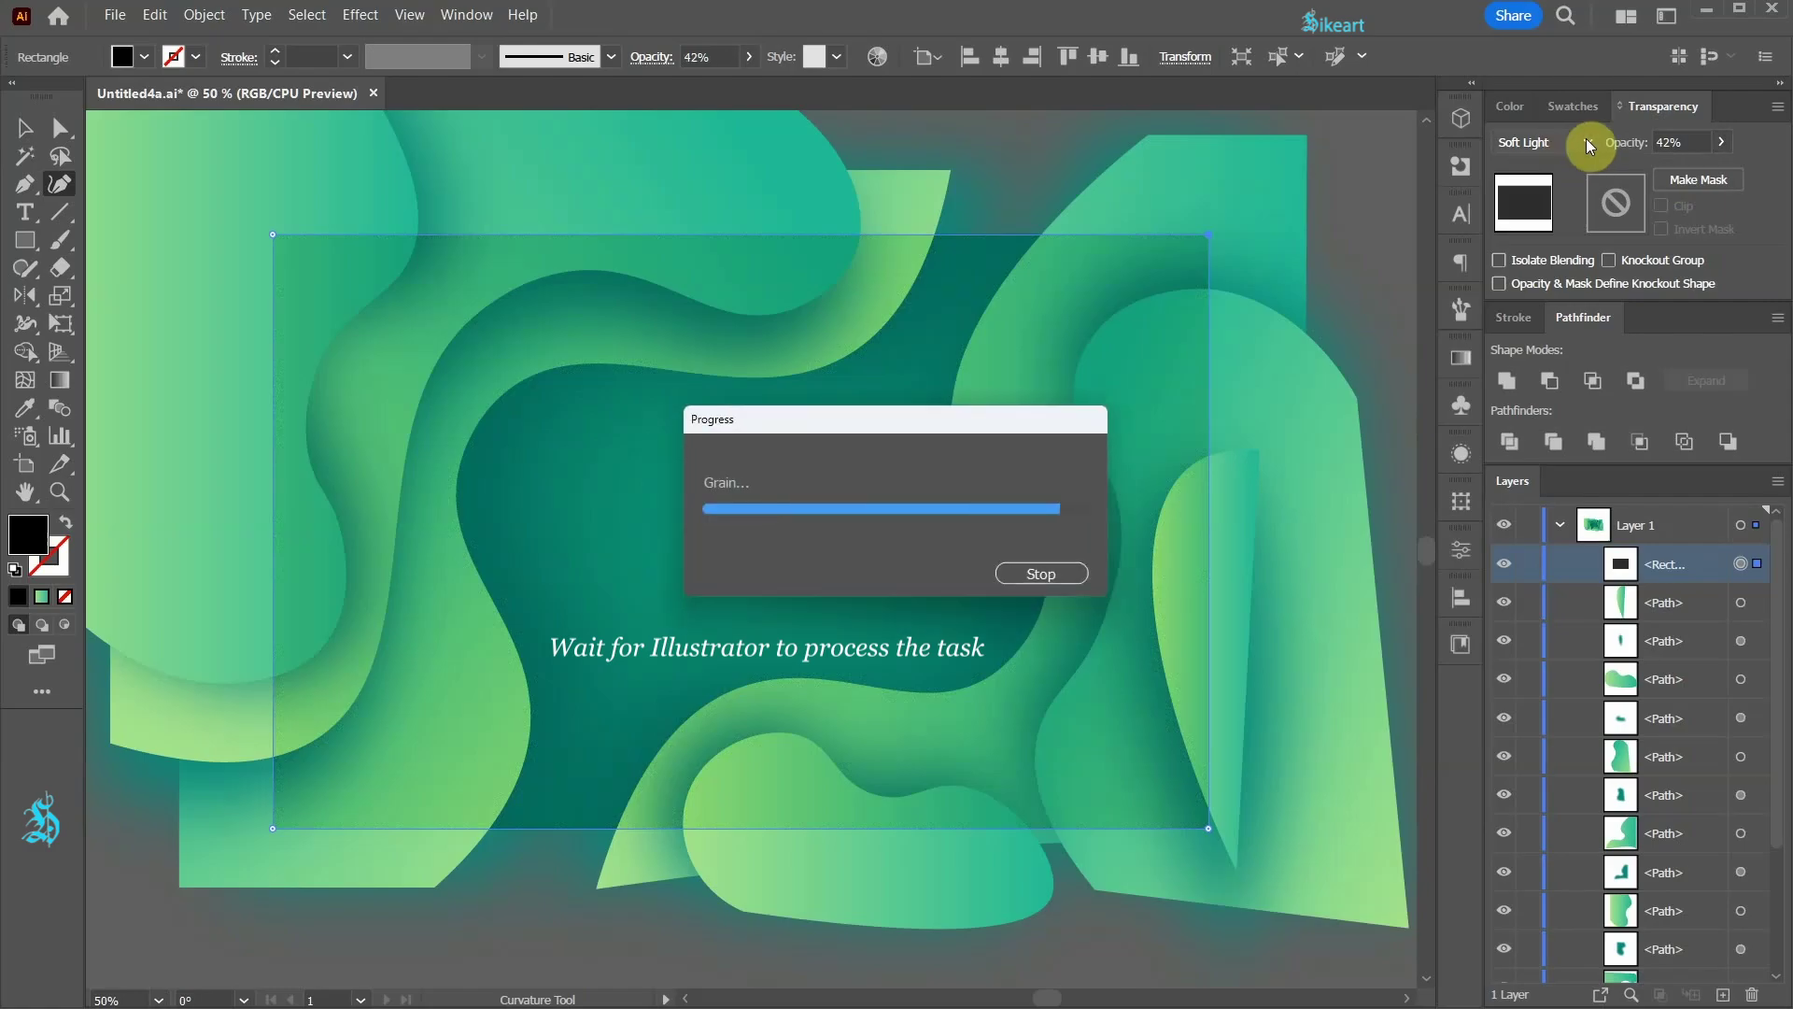
alt+scroll(962, 430, up, 2)
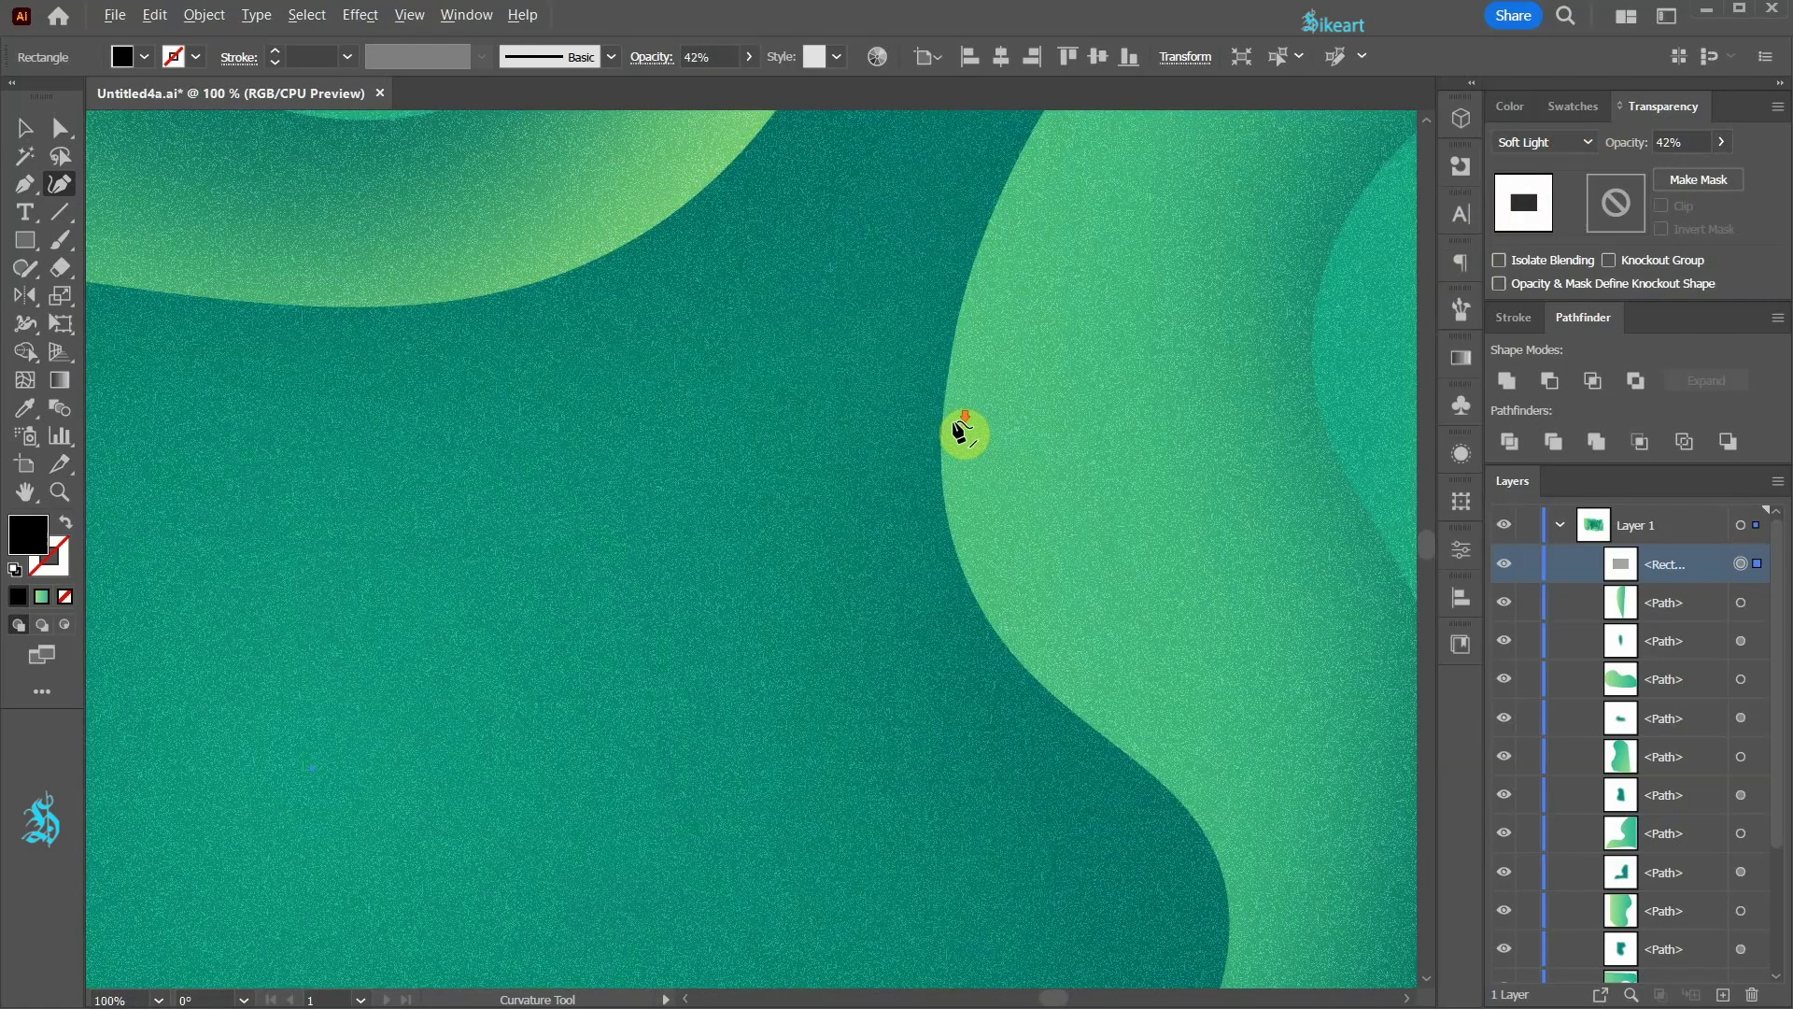
alt+scroll(1120, 597, down, 3)
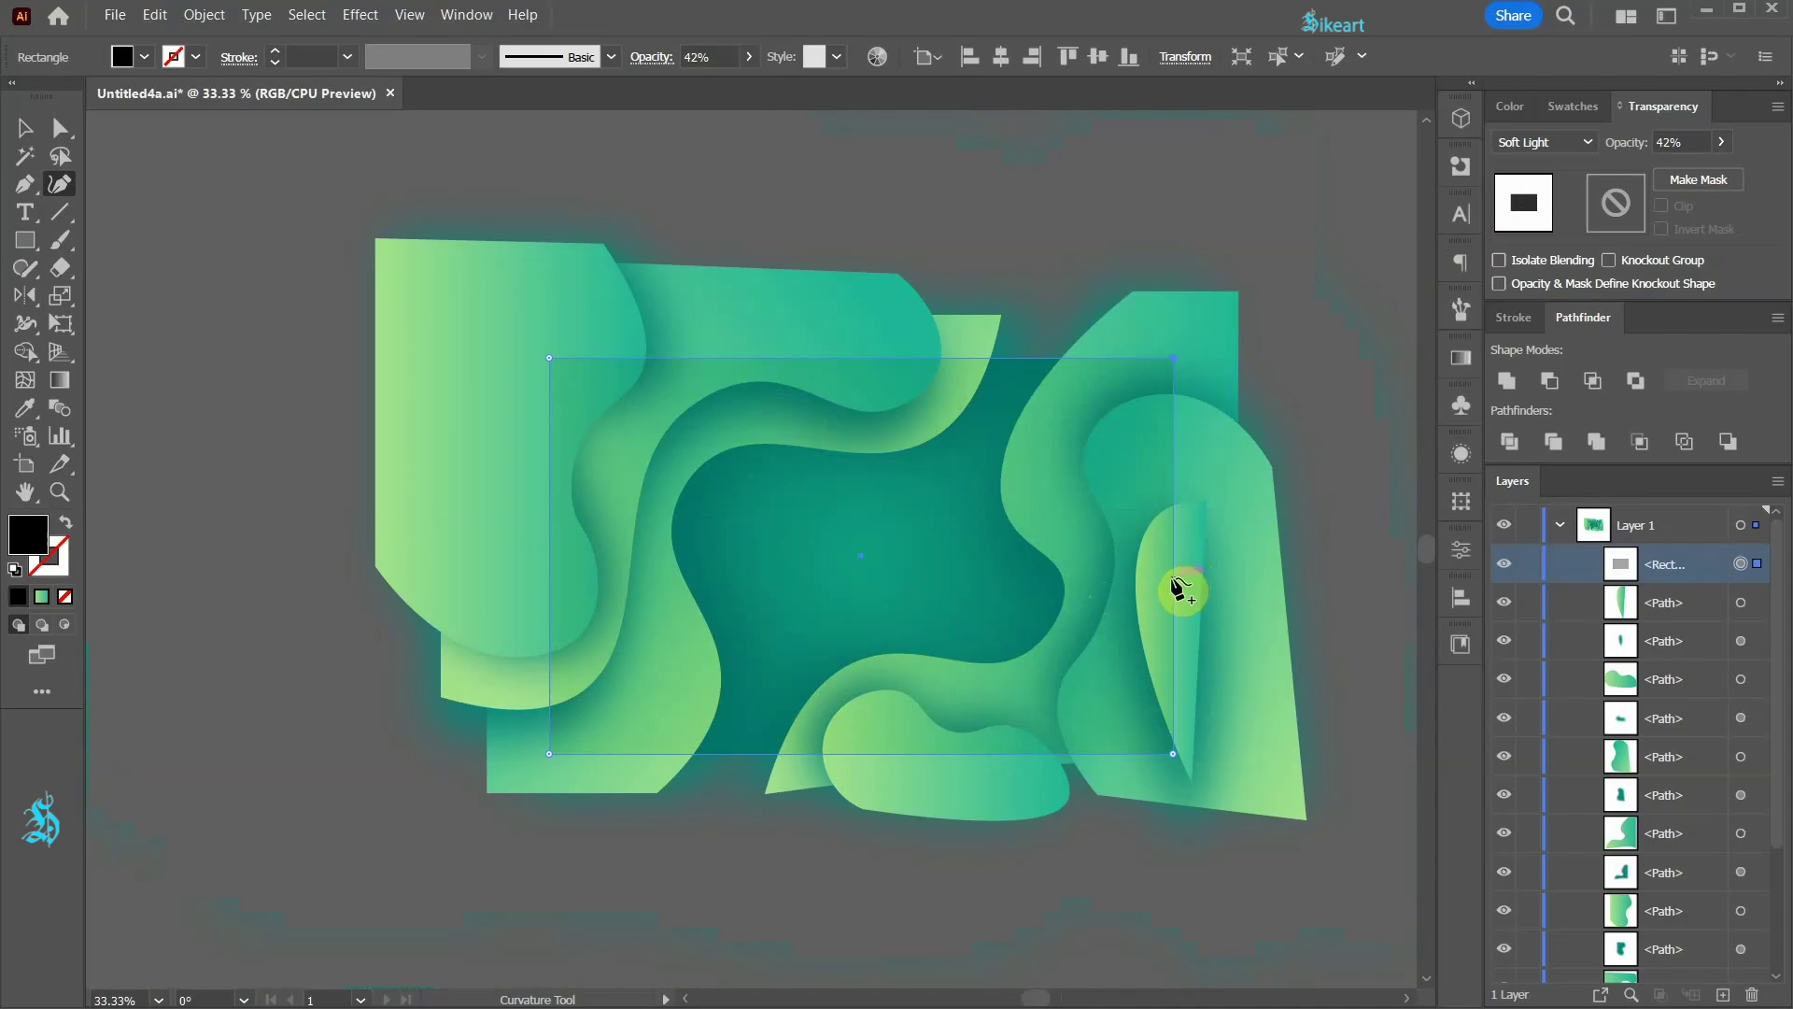
drag(793, 505, 712, 485)
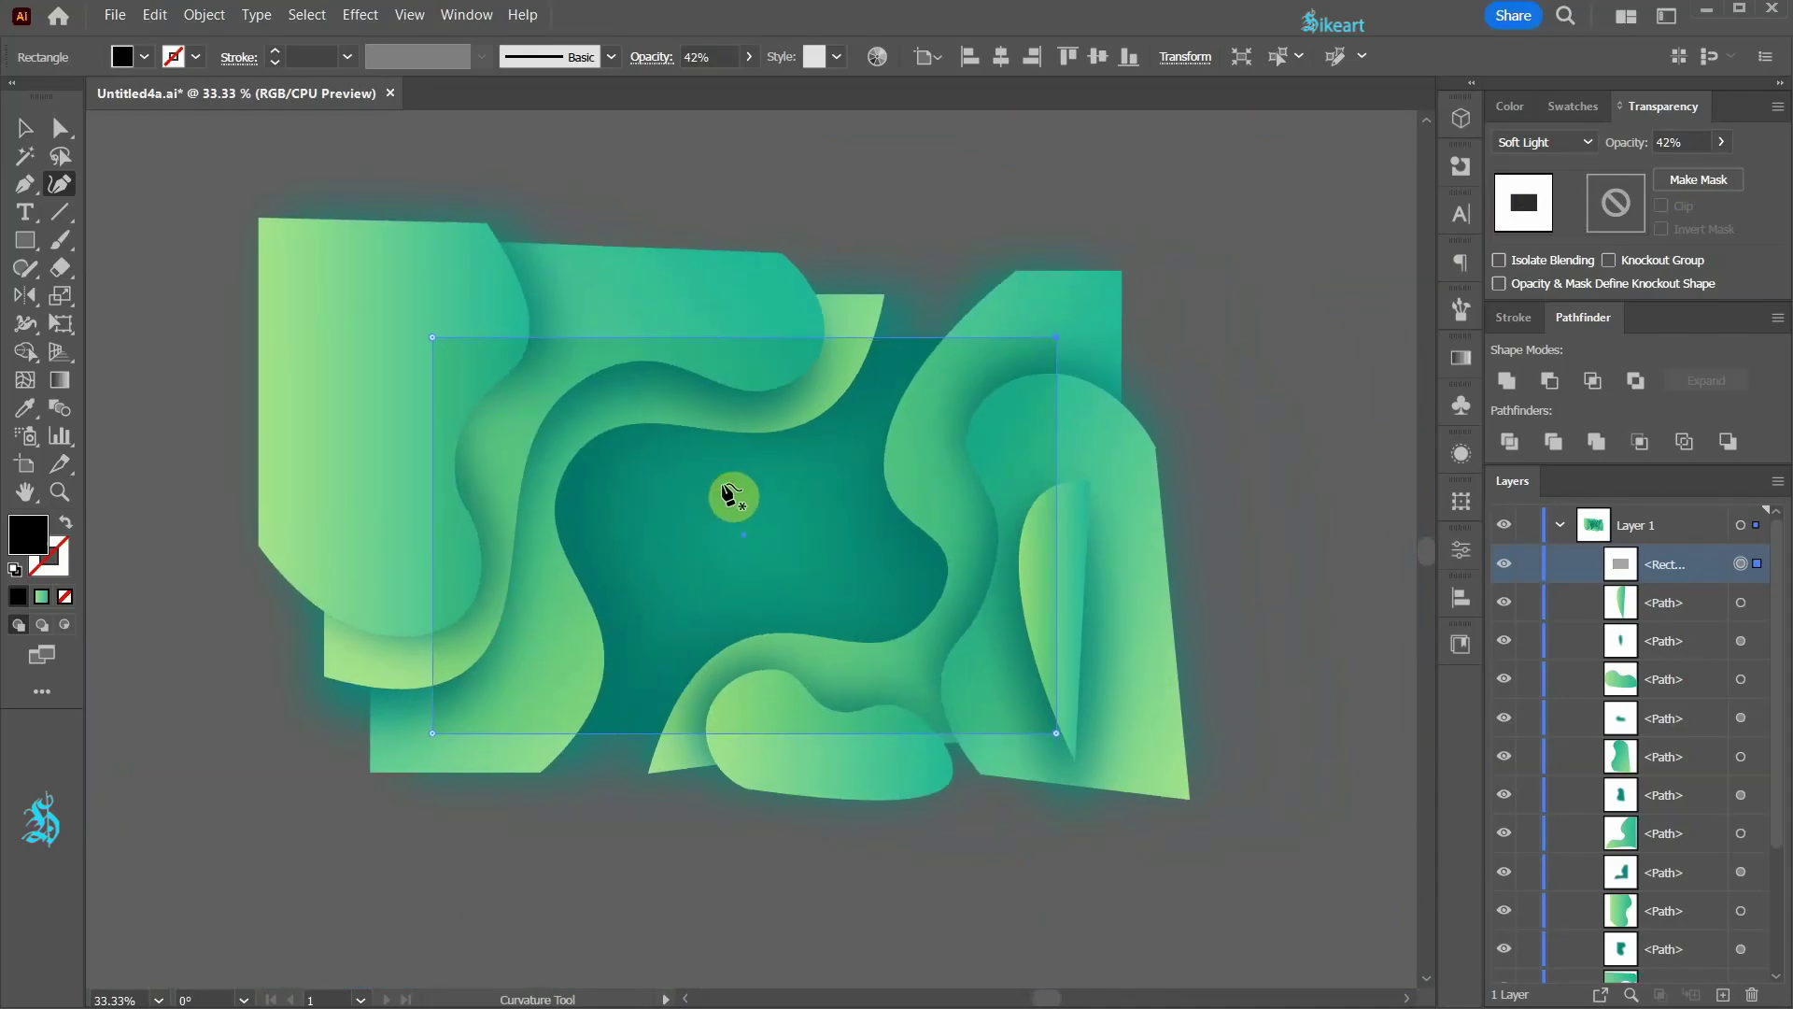
click(411, 15)
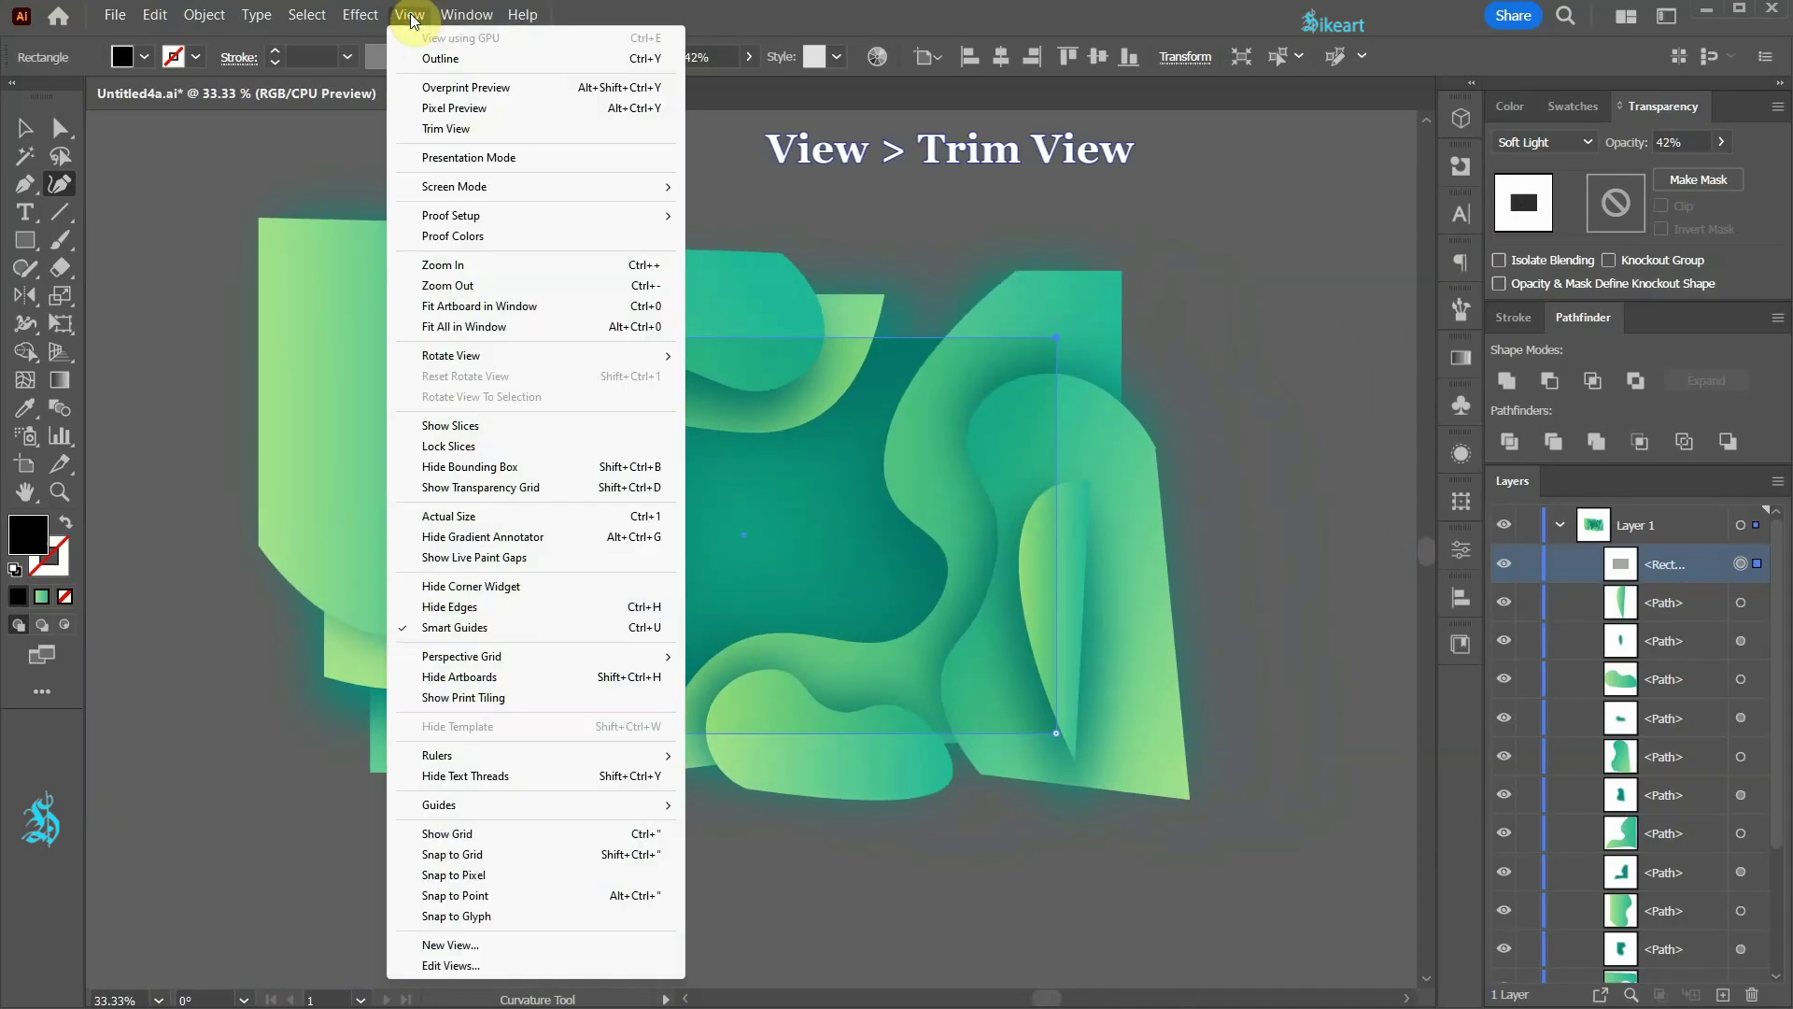
click(491, 128)
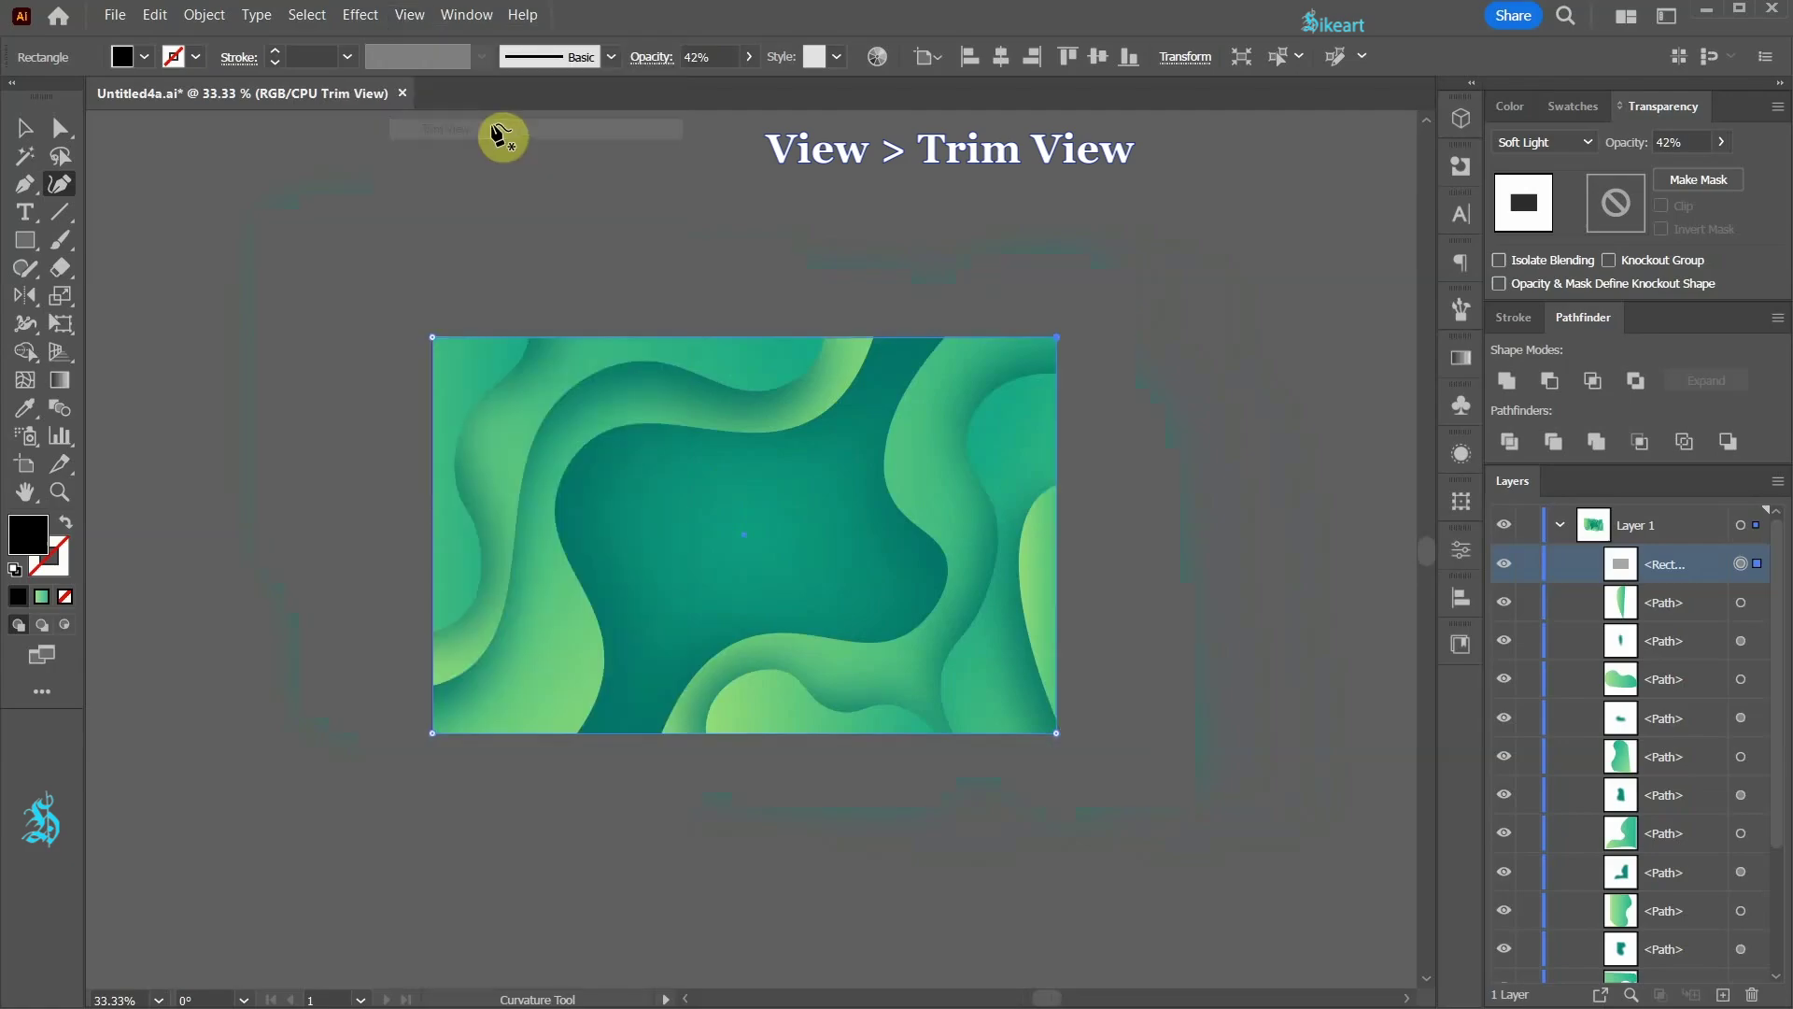
click(409, 15)
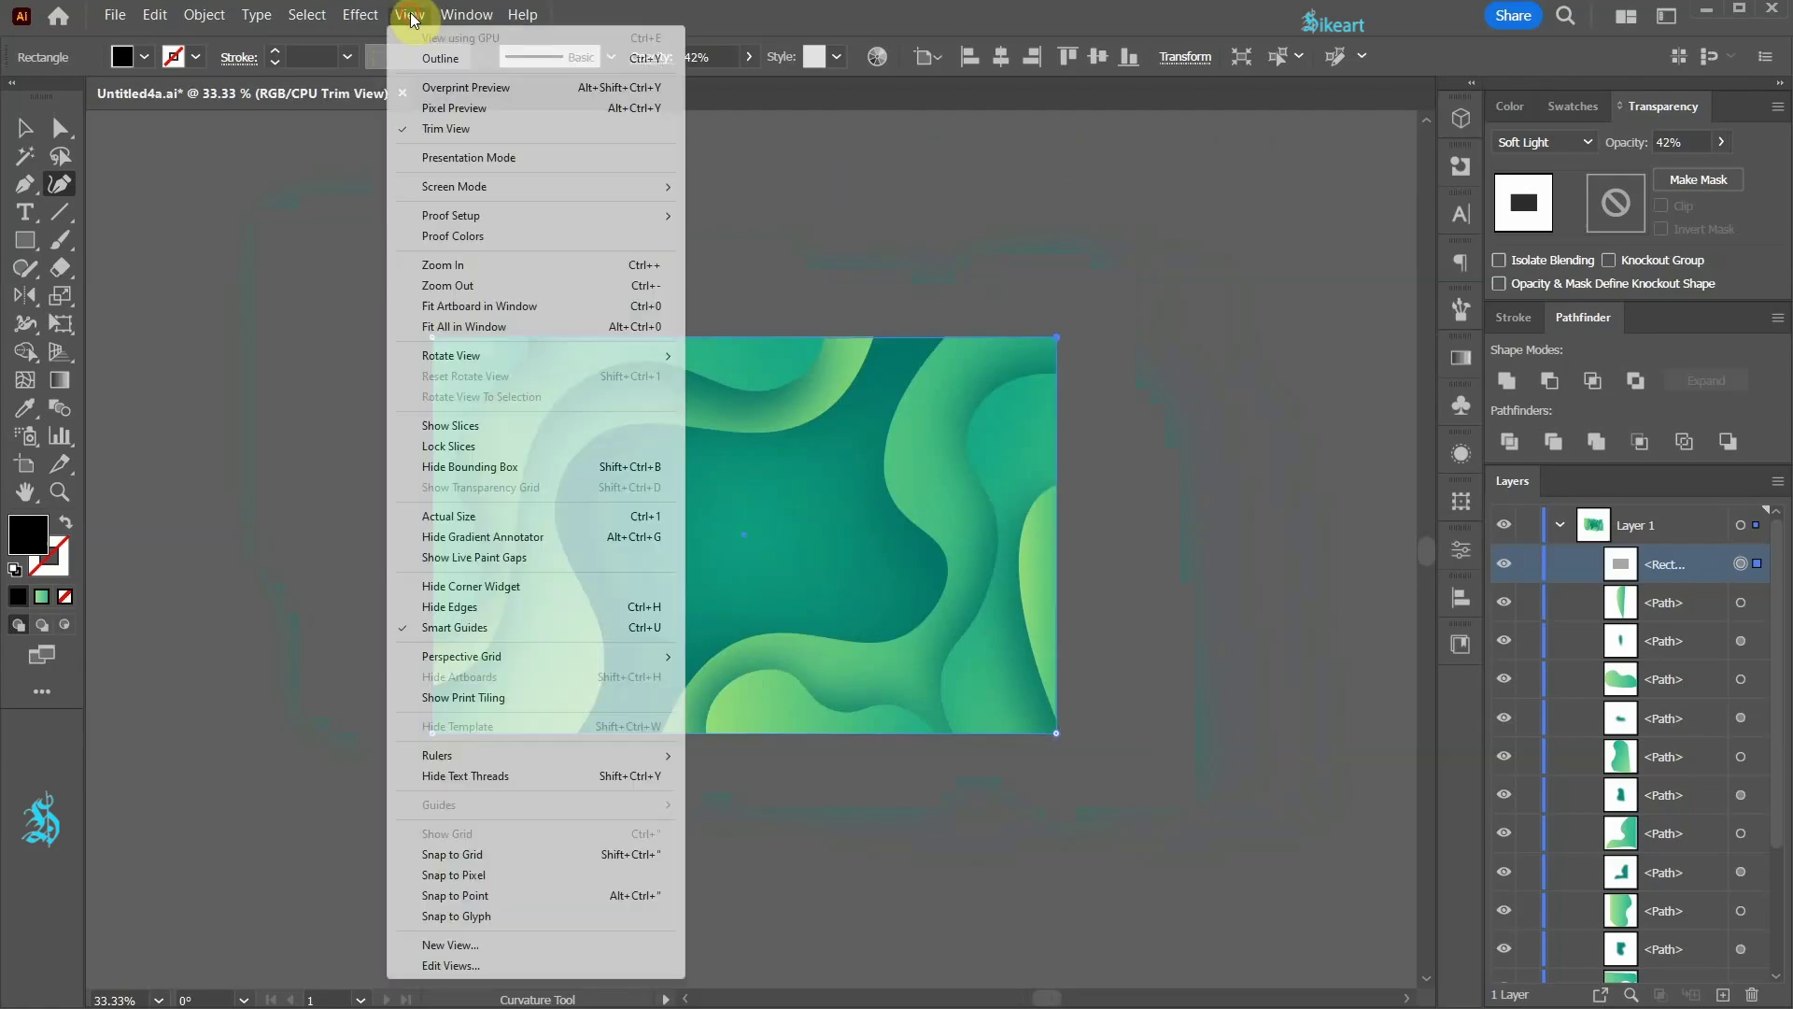
click(406, 125)
Step: Draw an artboard-sized rectangle, select all, and apply Object > Clipping Mask > Make
key(m)
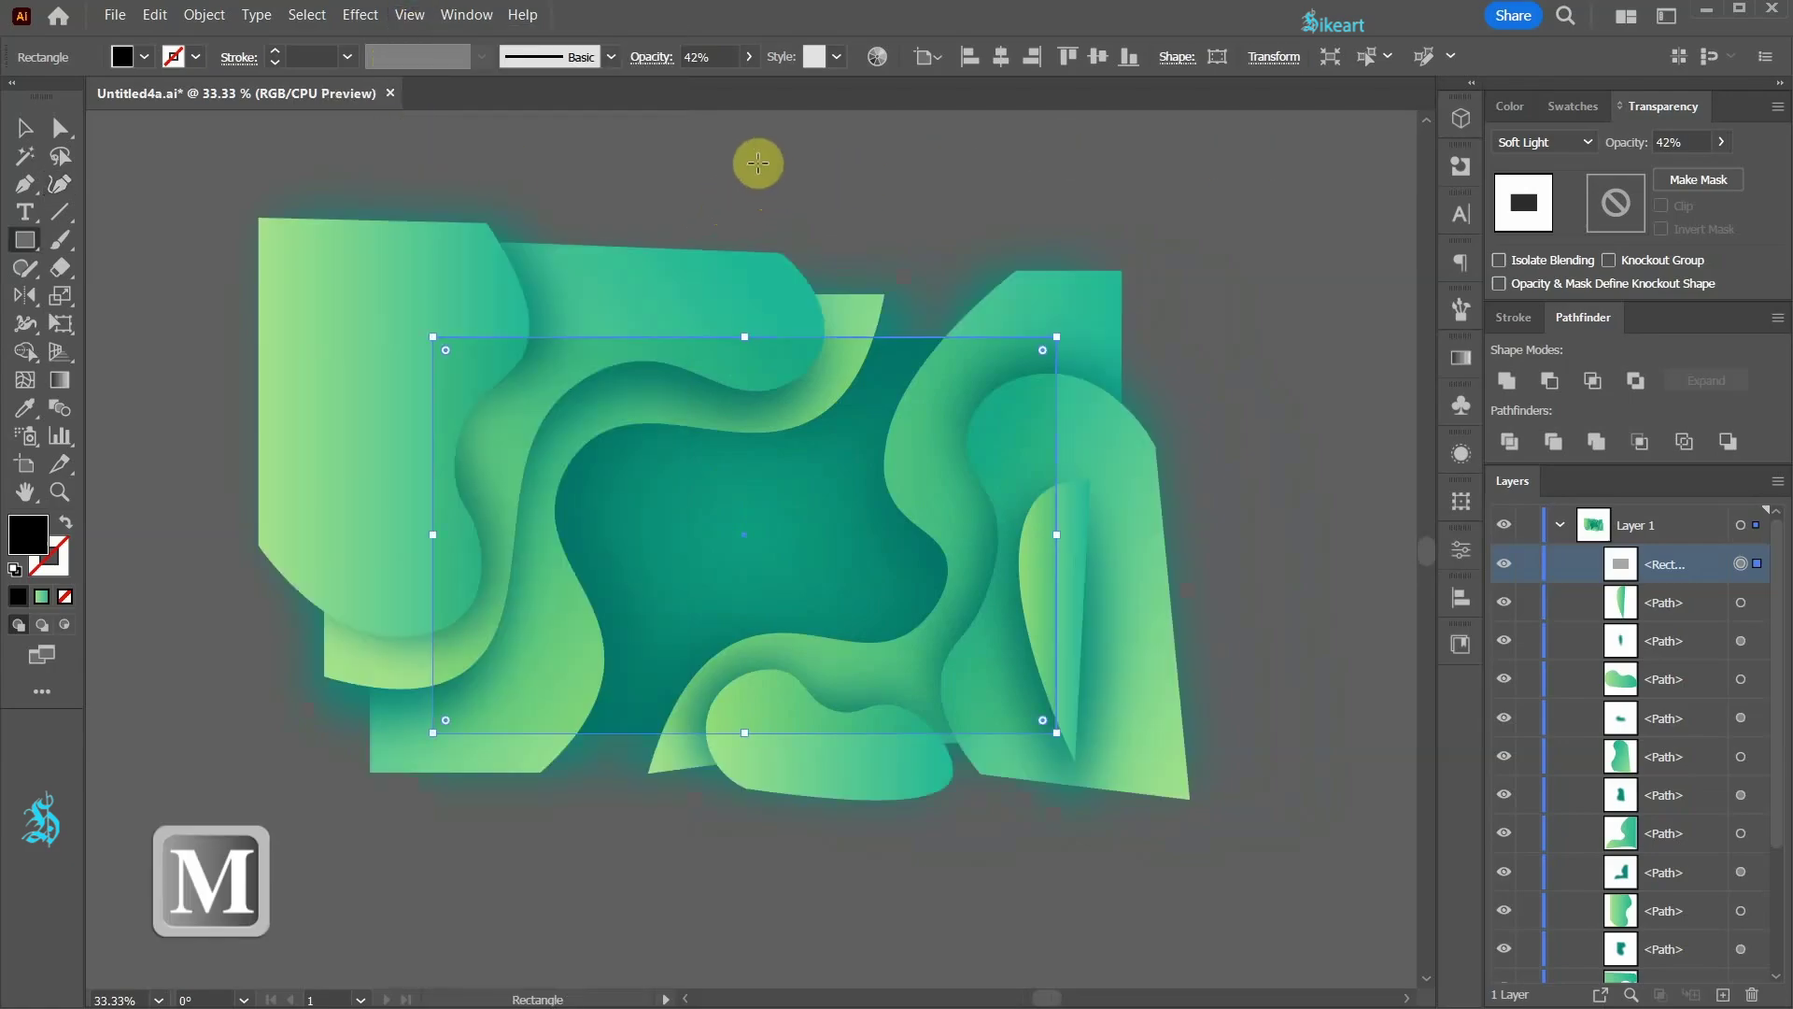
drag(433, 337, 1056, 732)
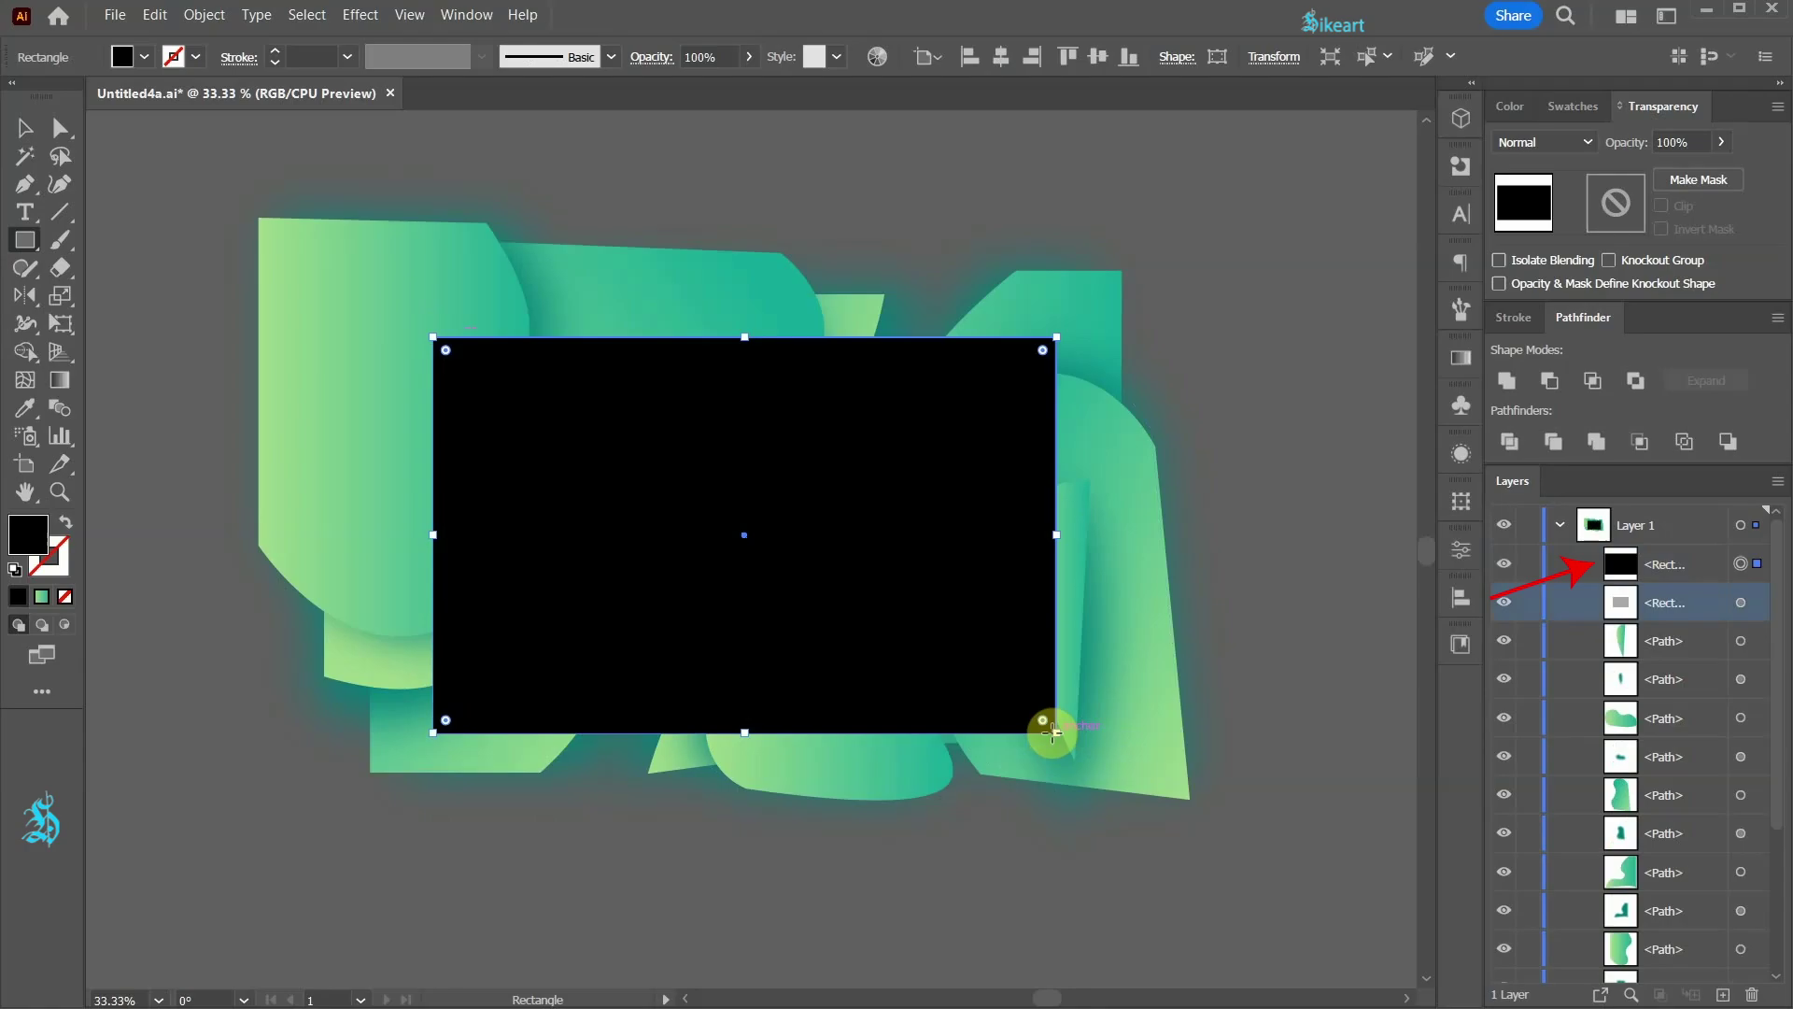
key(ctrl+a)
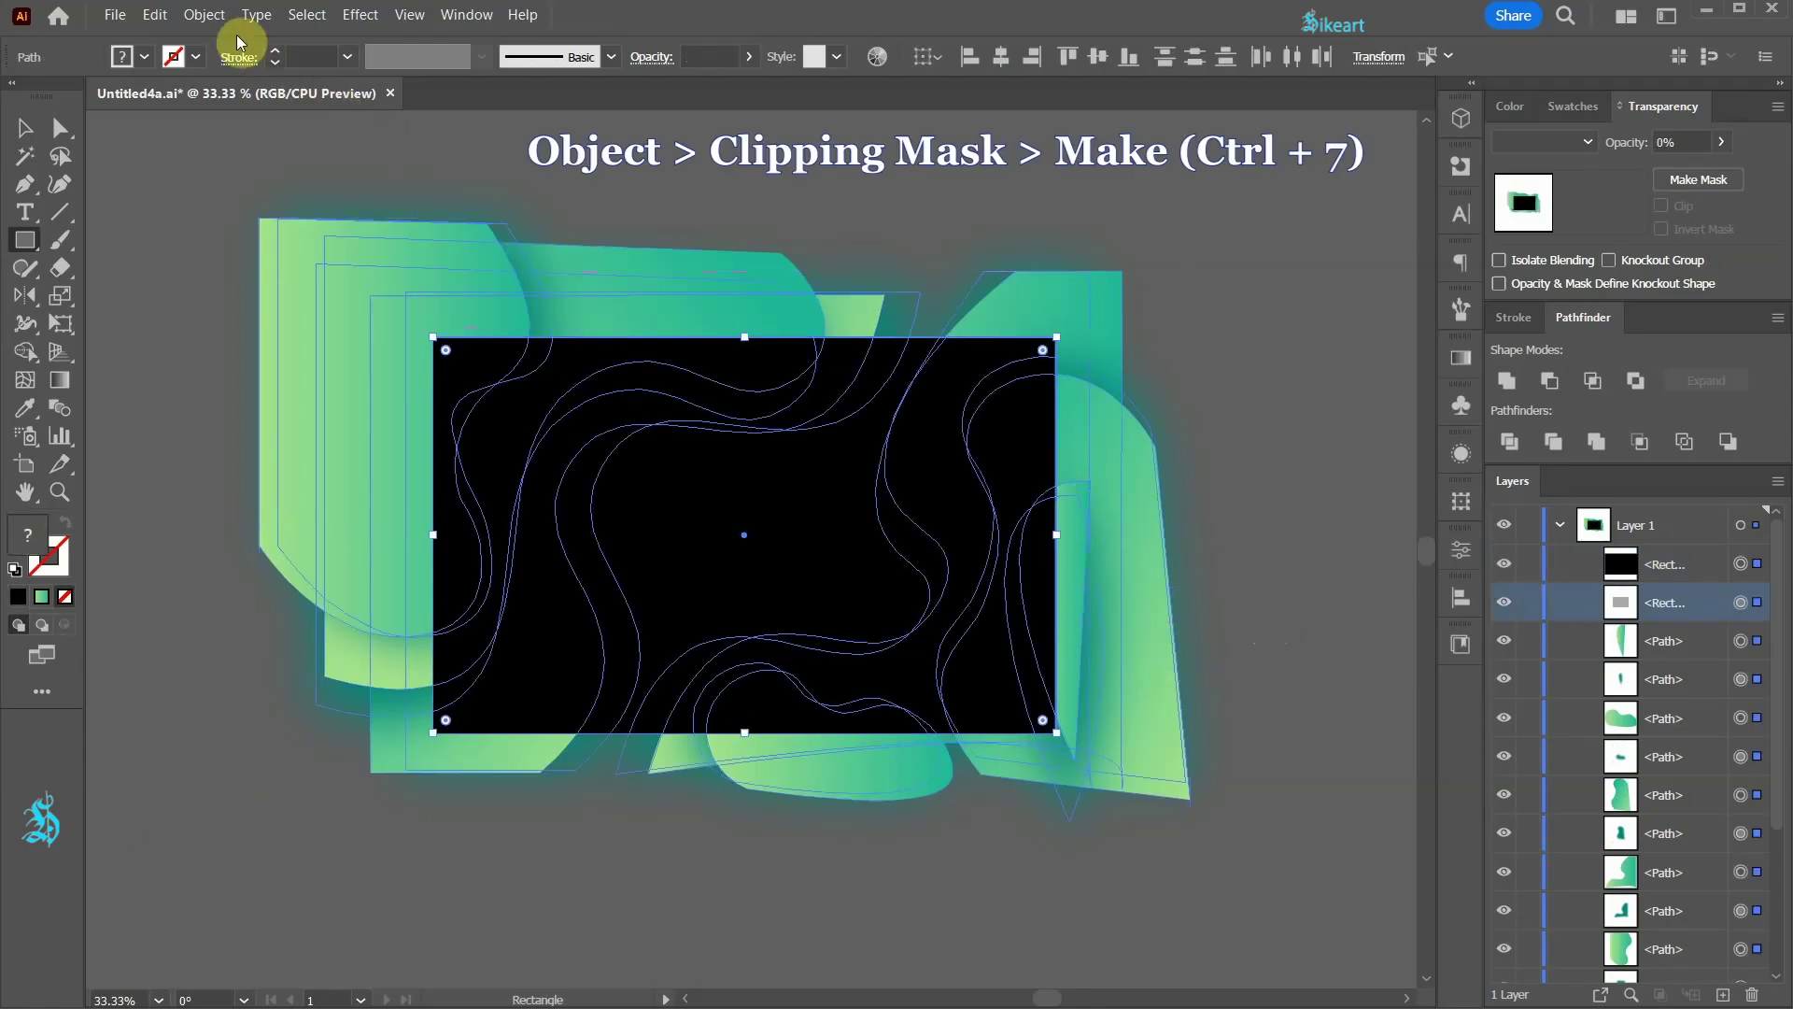
click(205, 15)
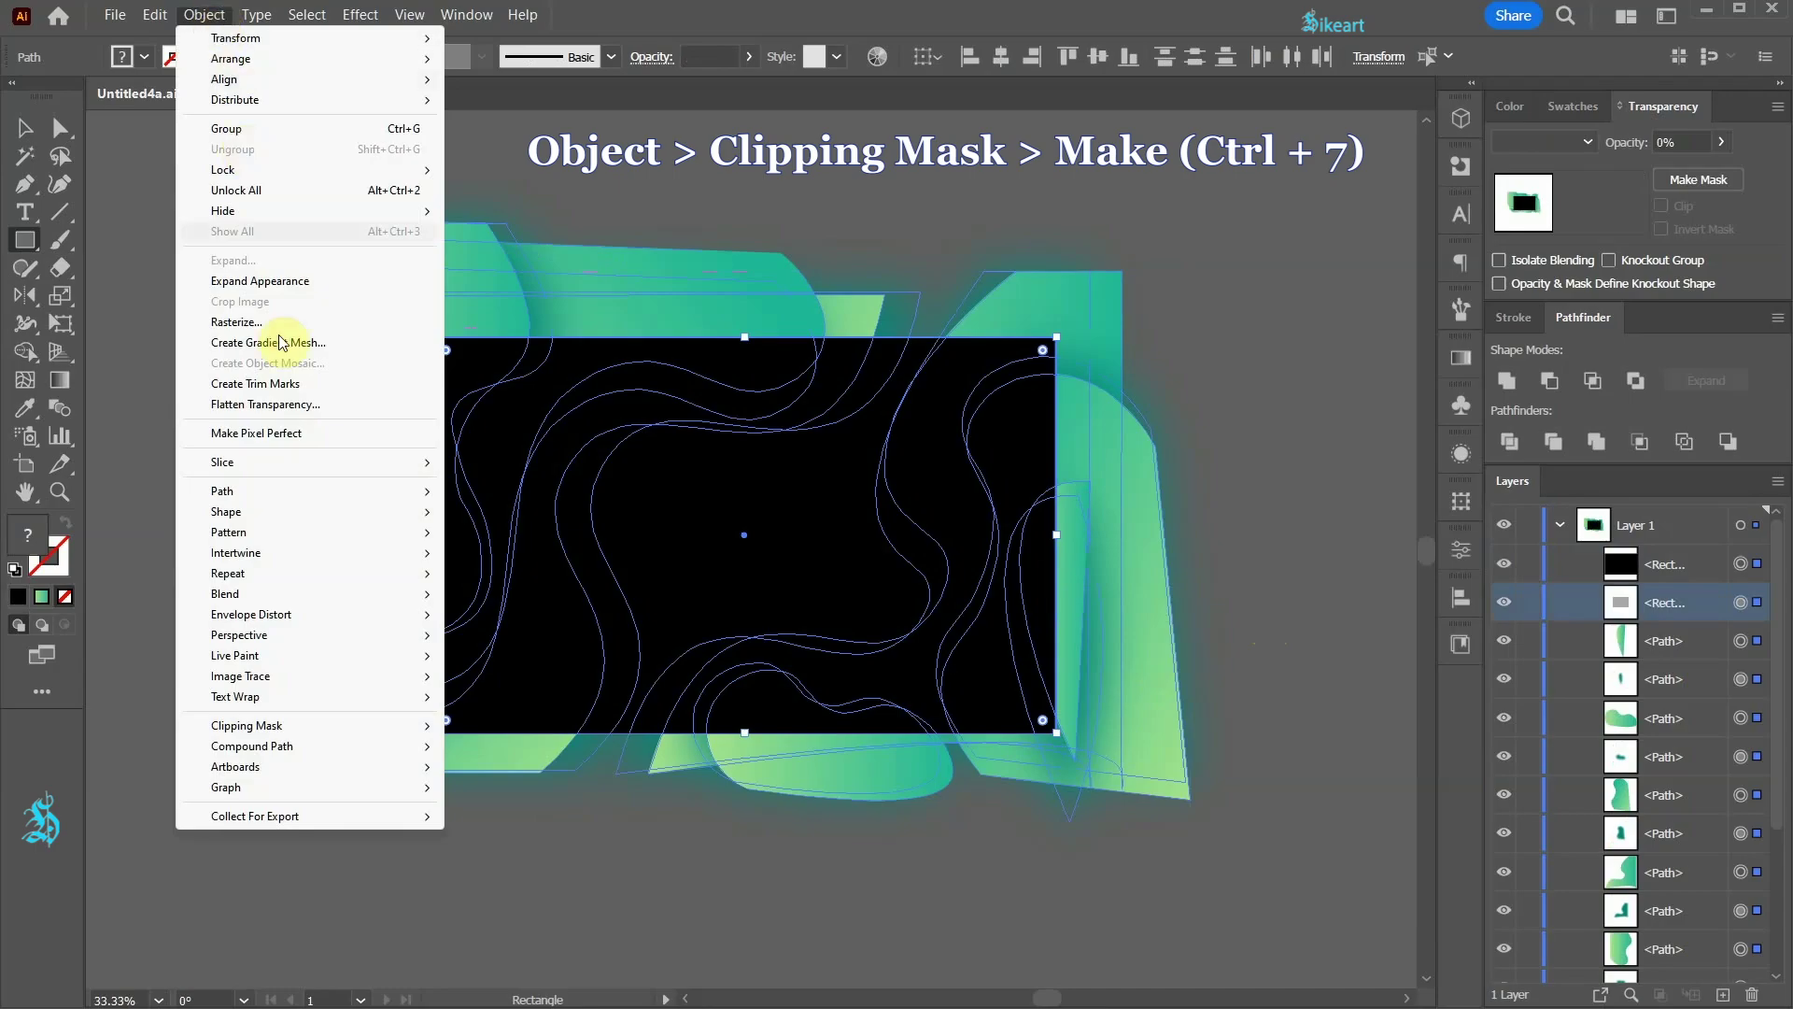
mouse_move(348, 727)
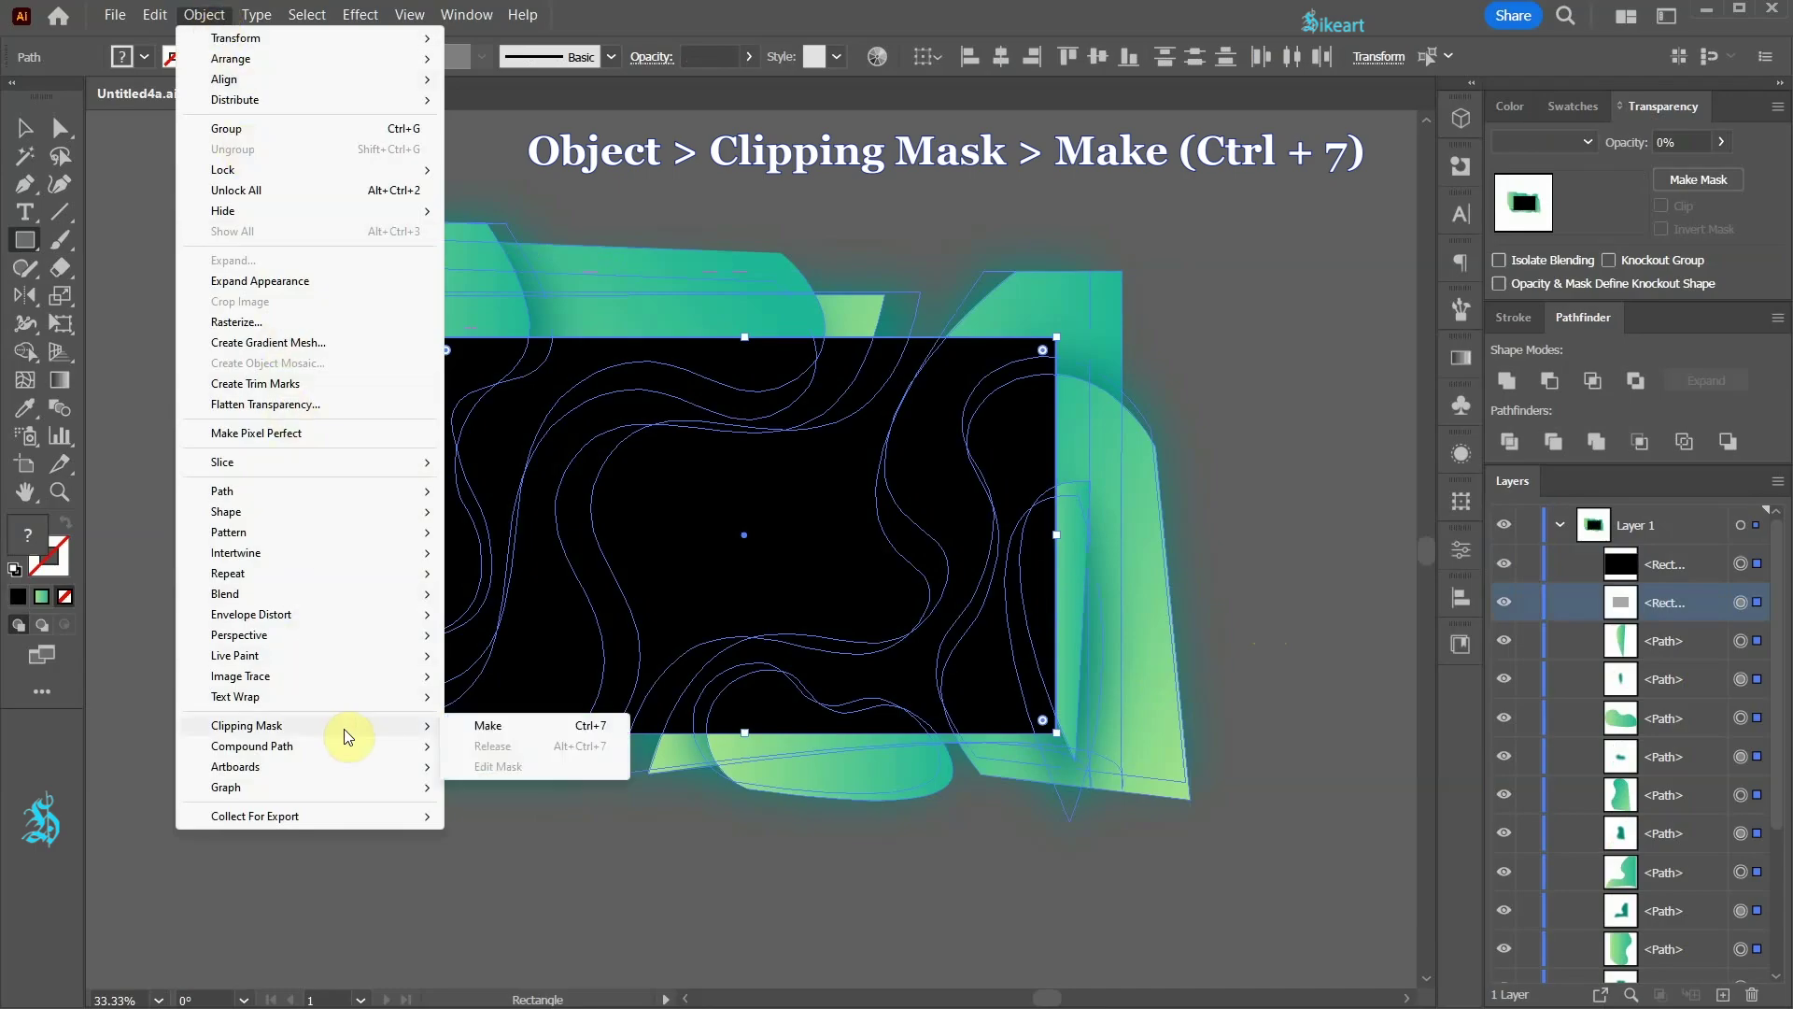
click(570, 724)
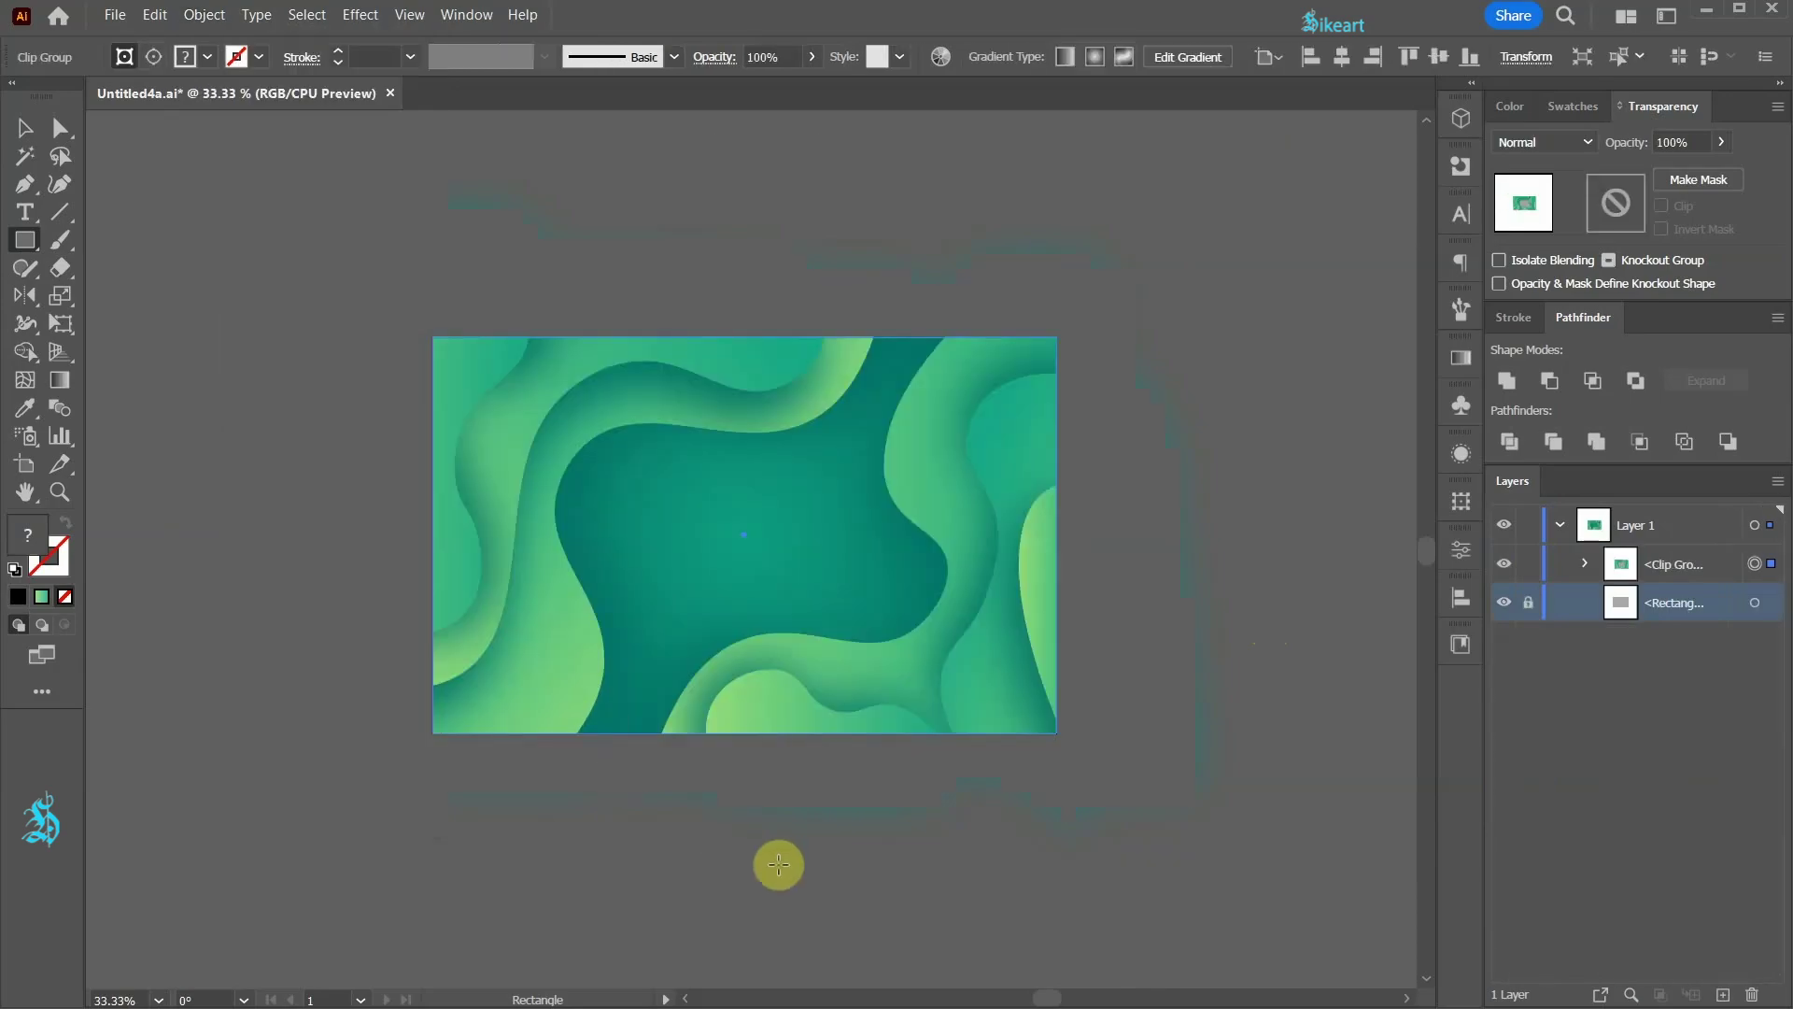
key(ctrl+0)
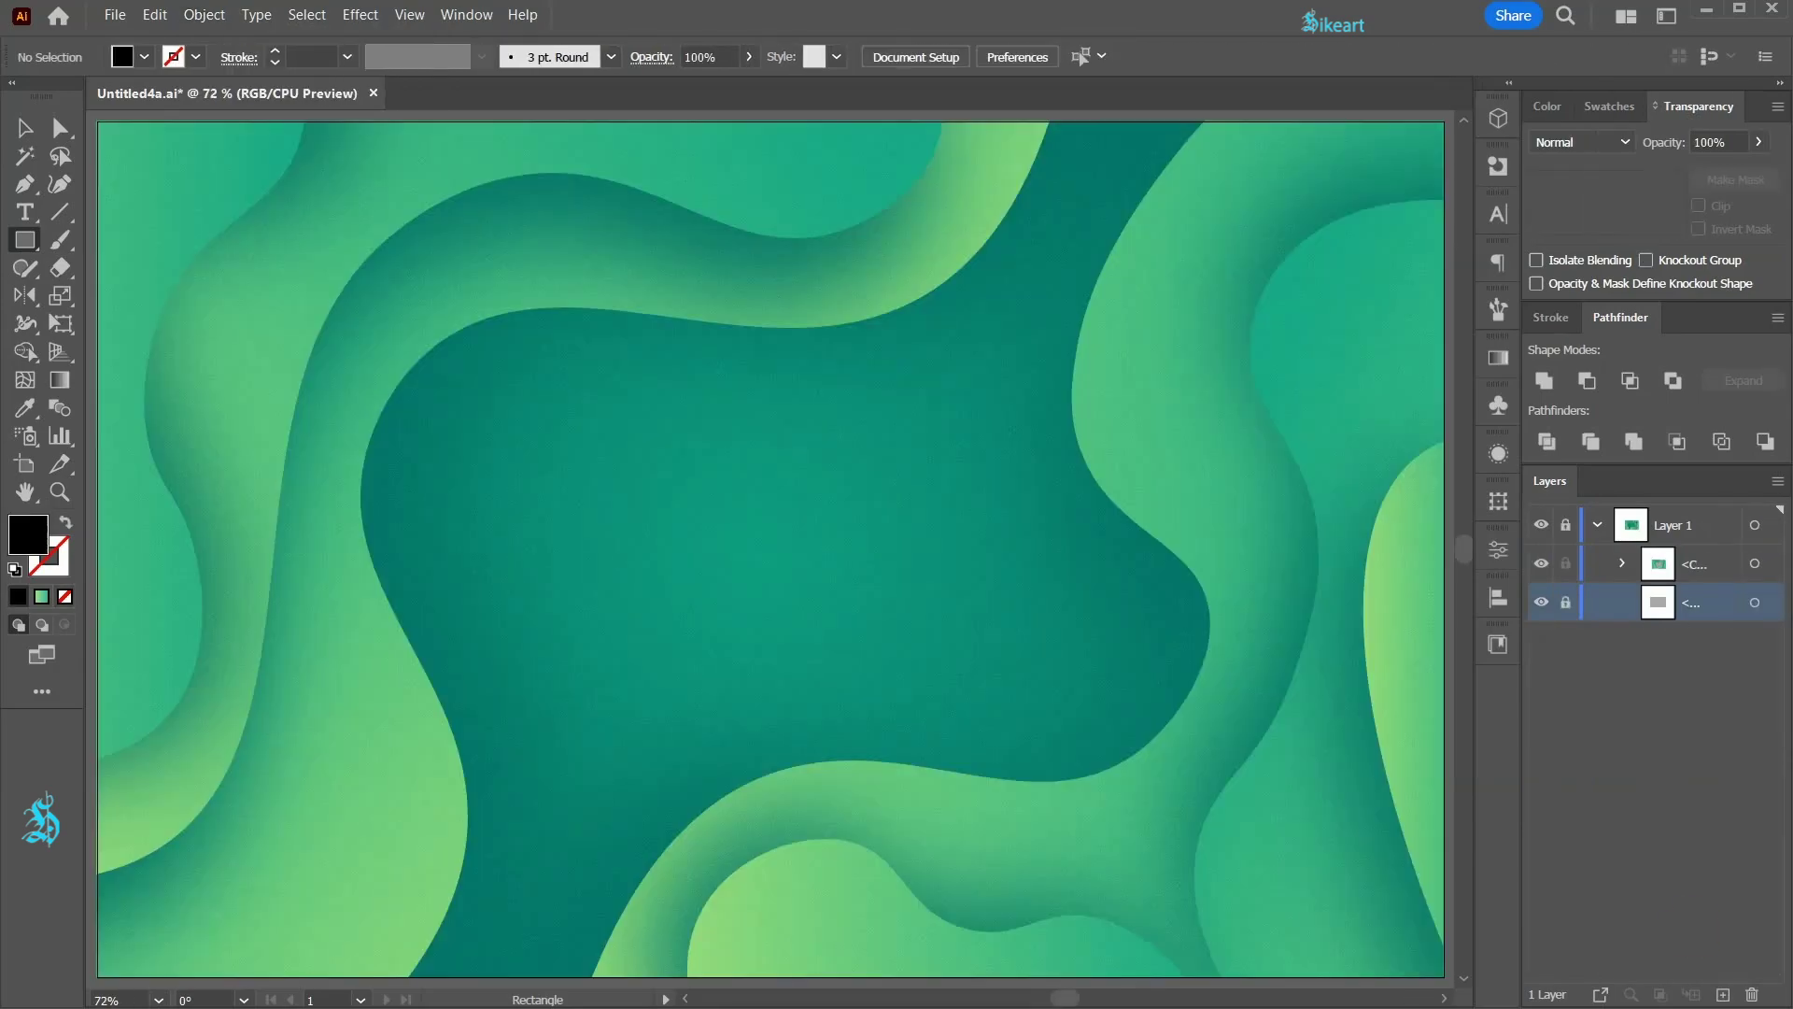